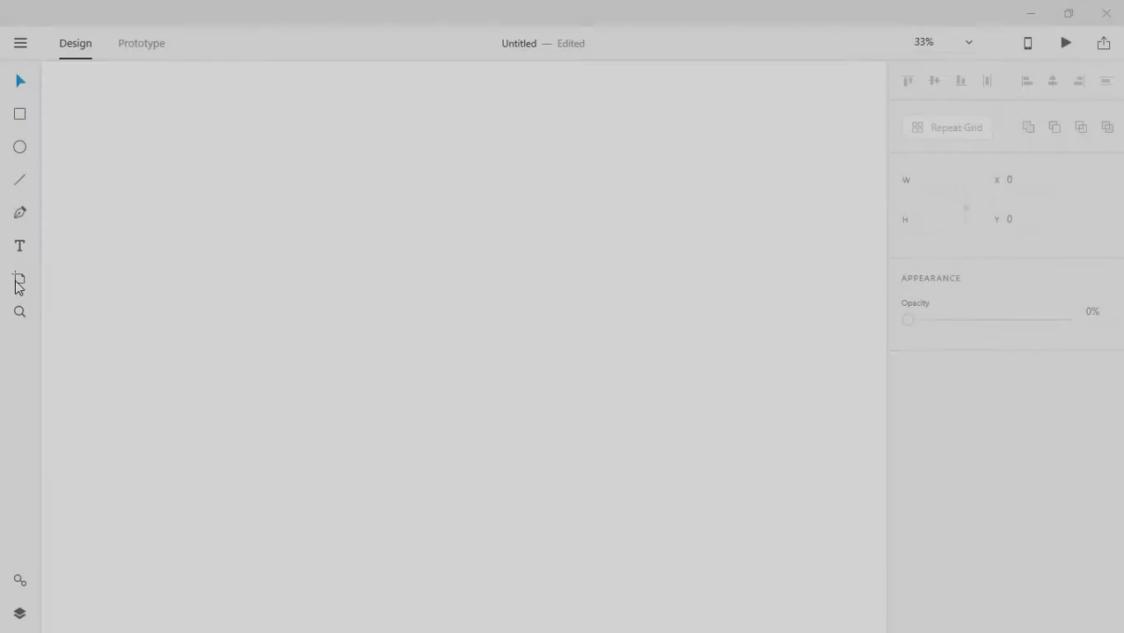
Step: Add a Web 1920 artboard to the canvas
left_click(19, 278)
scroll(1103, 413, "down", 3)
scroll(1060, 479, "down", 3)
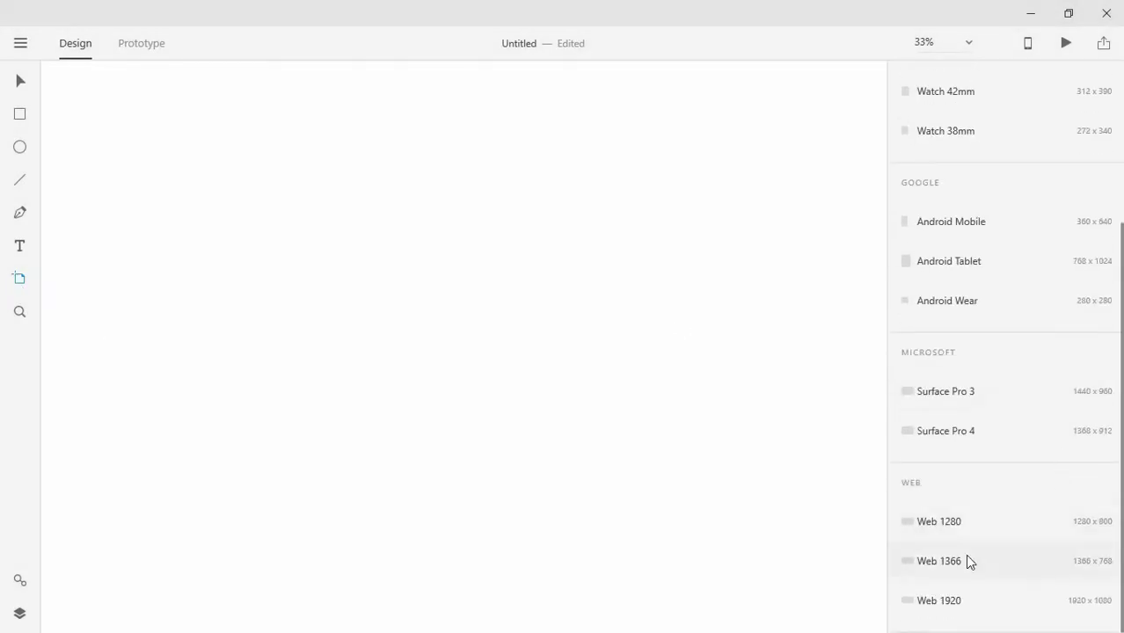
left_click(944, 603)
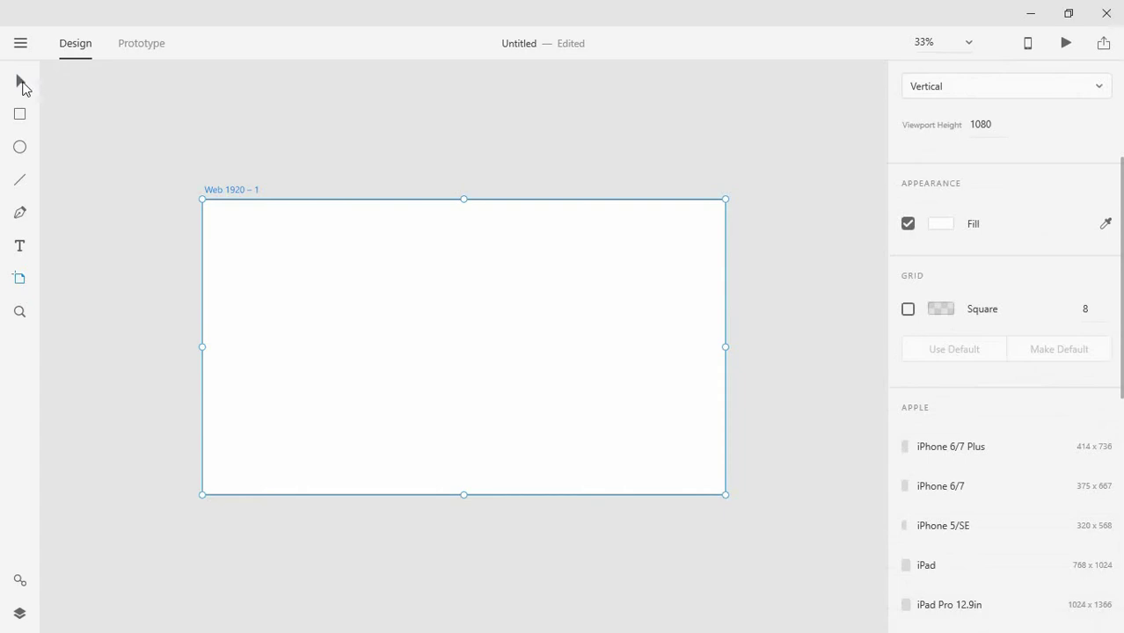
left_click(22, 81)
Step: Fill the artboard with light blue #D5EEFA and zoom in on it
left_click(941, 451)
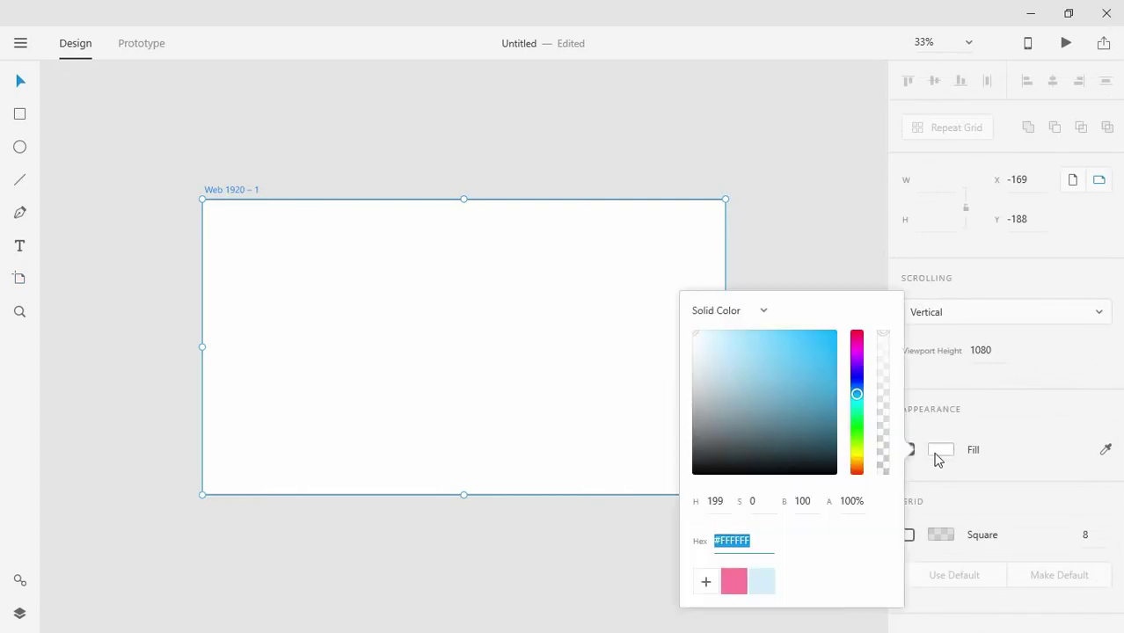
left_click(735, 584)
left_click(762, 582)
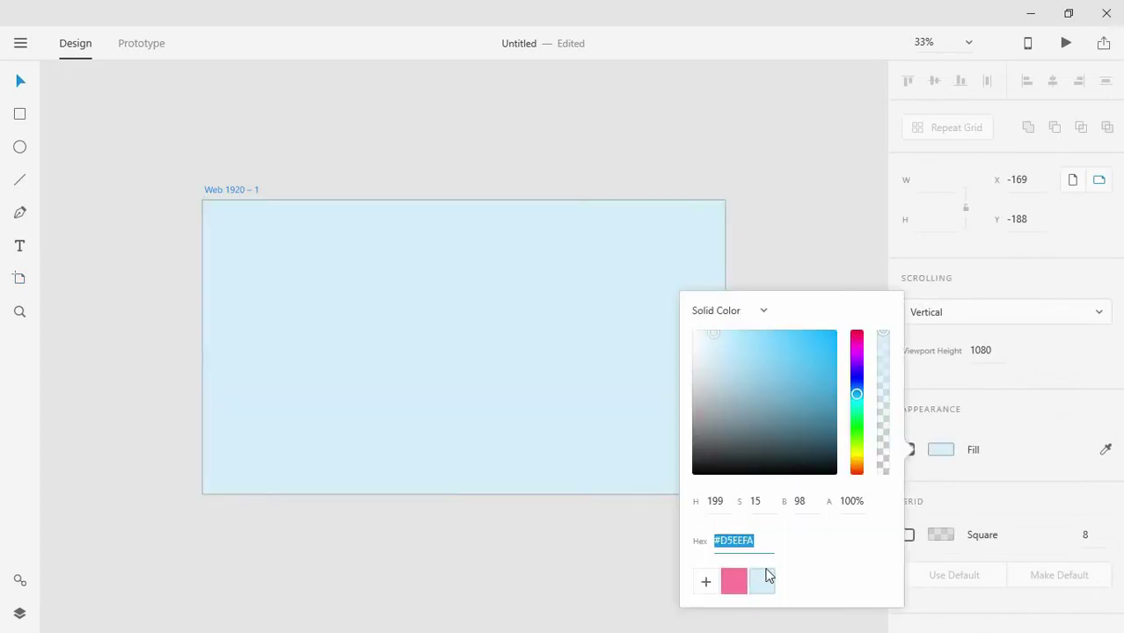
left_click(745, 236)
key("ctrl+plus")
key("ctrl+plus")
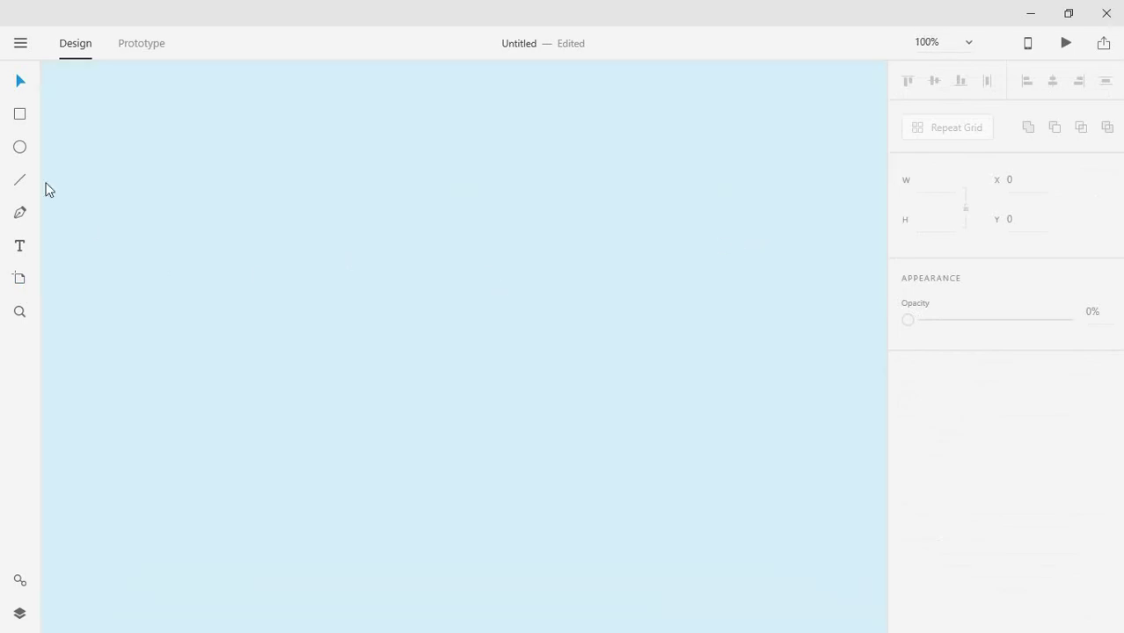
Step: Draw the large white card rectangle on the artboard, discarding two failed attempts
left_click_drag(213, 185, 572, 476)
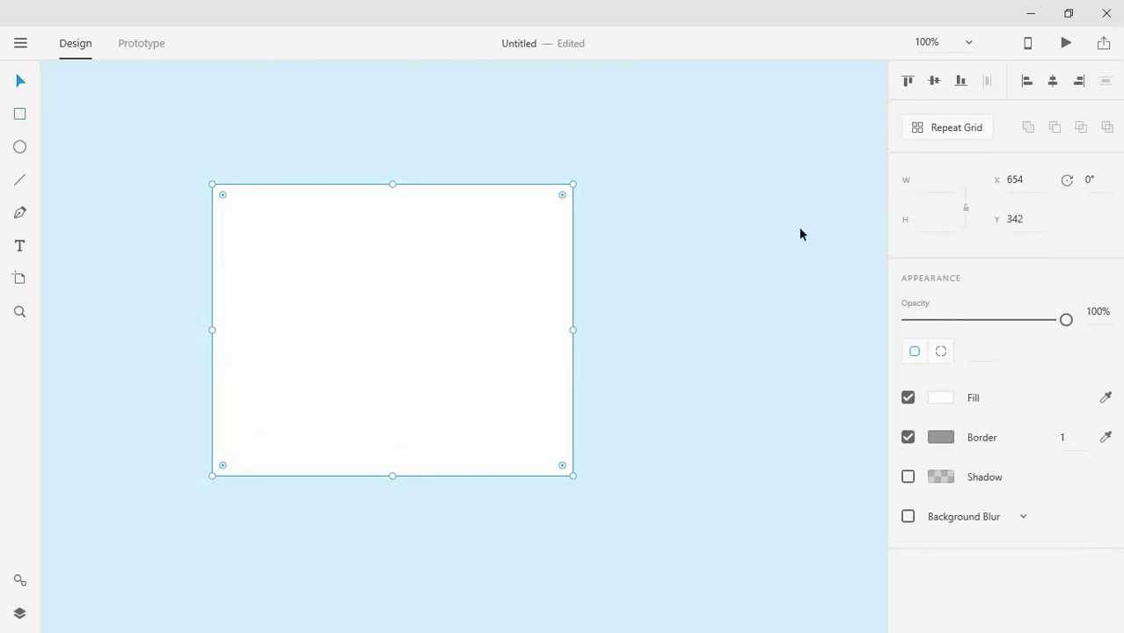
key("Delete")
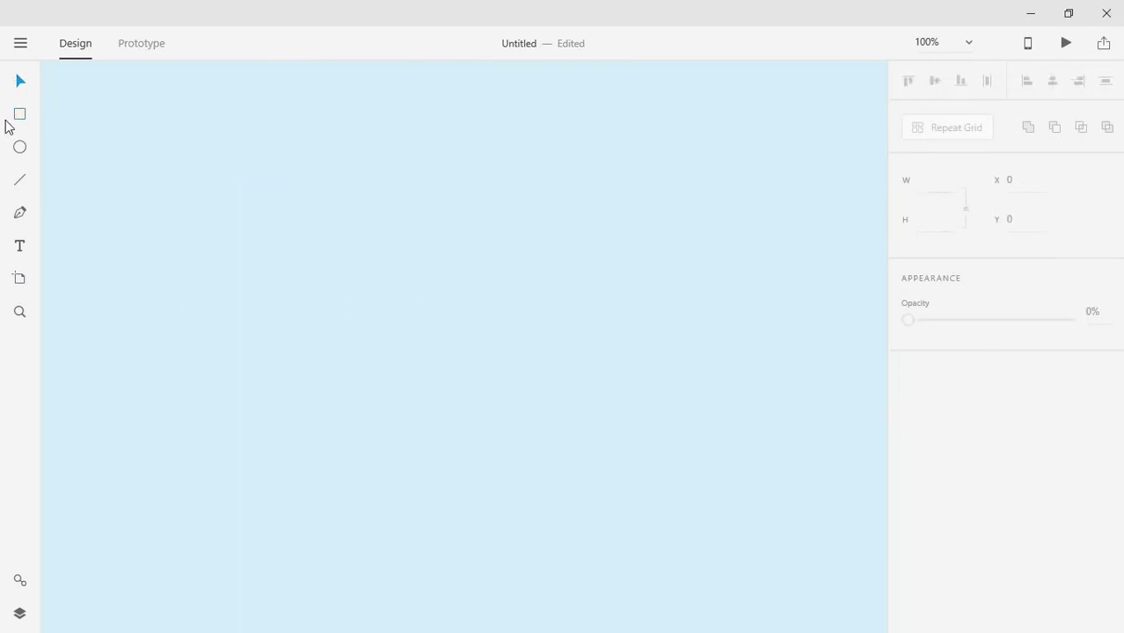
left_click(19, 116)
mouse_move(335, 197)
left_mouse_down()
mouse_move(590, 384)
mouse_move(631, 440)
mouse_move(378, 492)
left_mouse_up()
key("Delete")
mouse_move(191, 196)
left_mouse_down()
mouse_move(672, 533)
mouse_move(600, 530)
left_mouse_up()
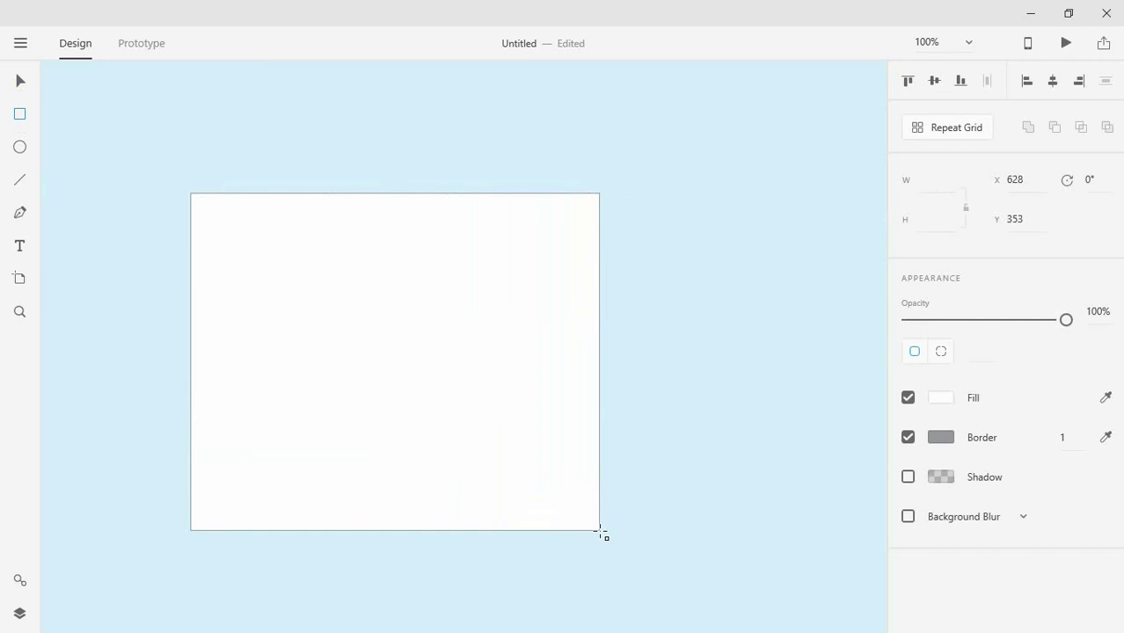
Step: Remove the card's border and centre it vertically and horizontally on the artboard
left_click(908, 439)
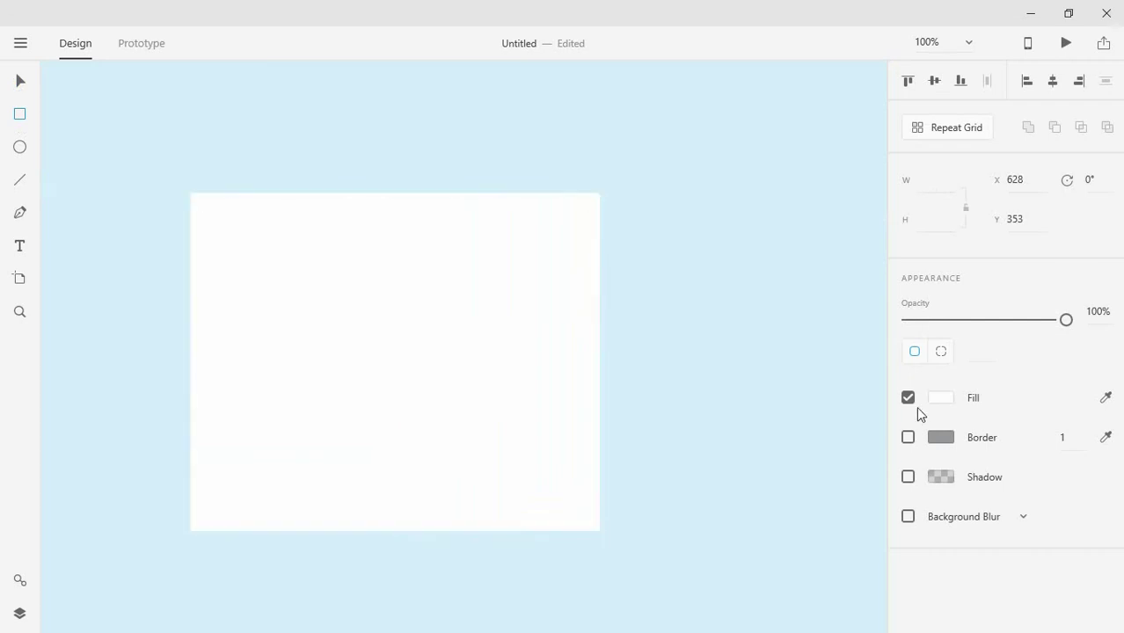
left_click(20, 83)
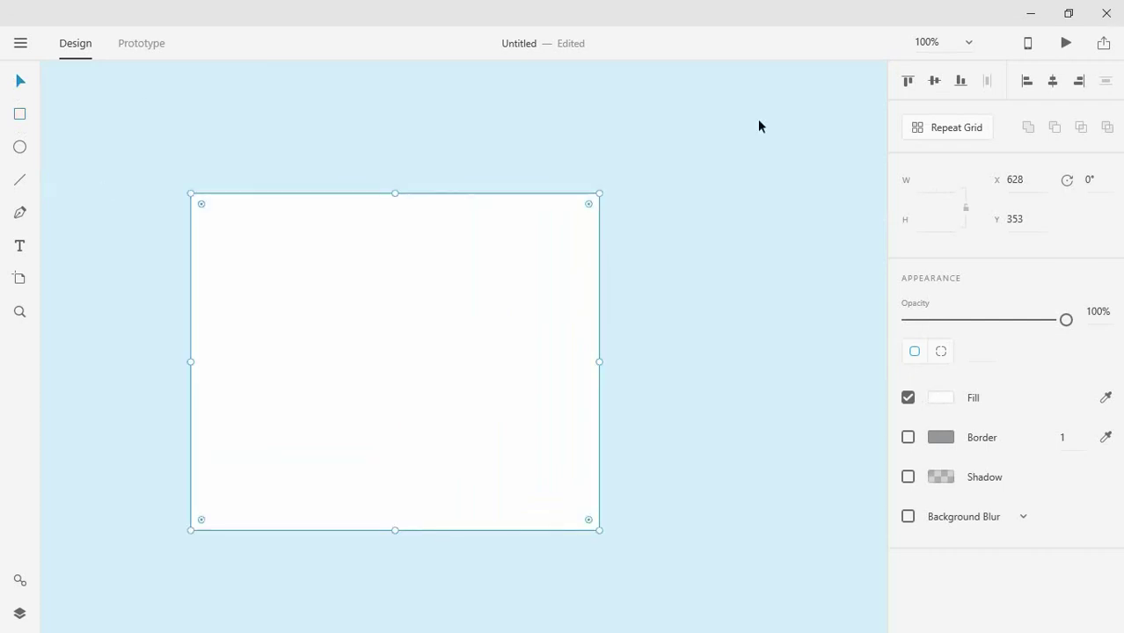
left_click(936, 81)
left_click(1053, 81)
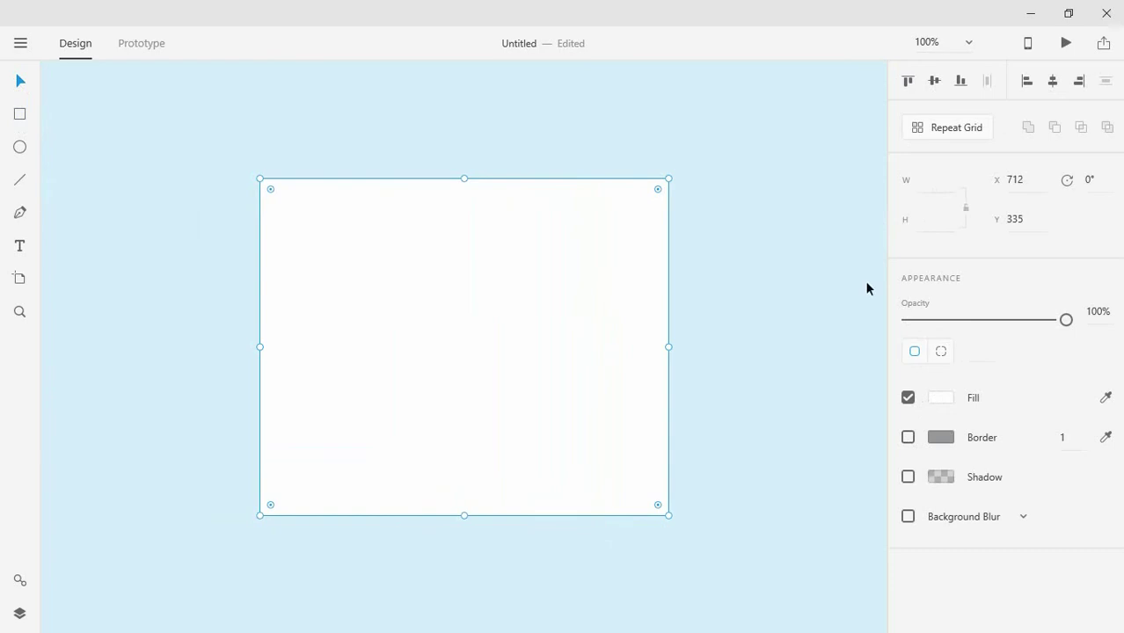
Step: Give the card a drop shadow with blur 10 and 5% opacity
left_click(909, 476)
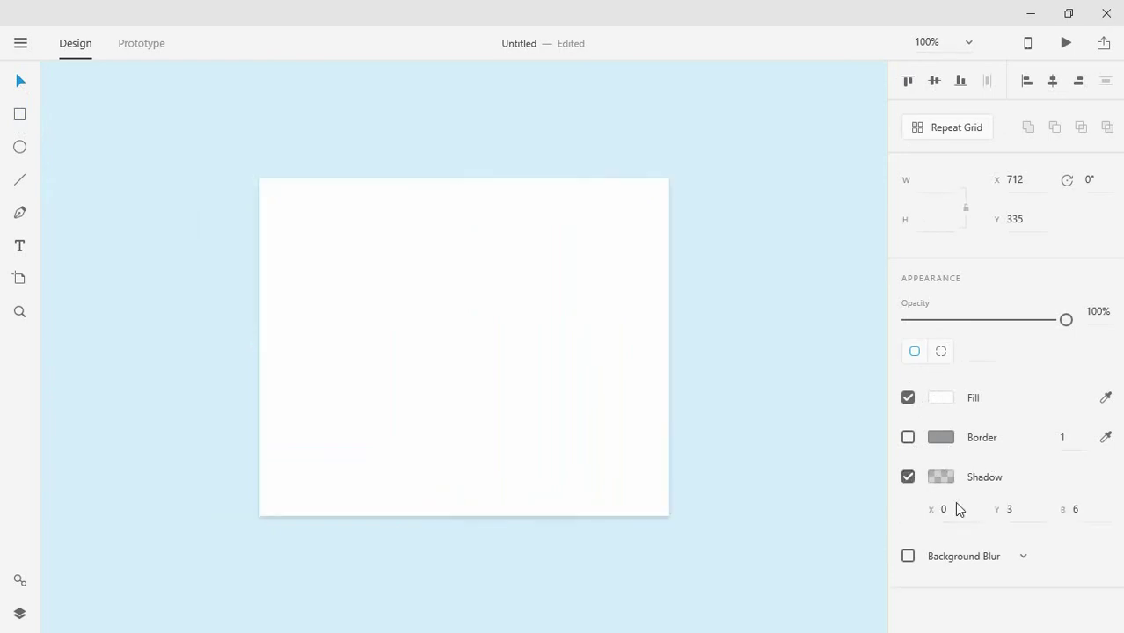
left_click(1031, 510)
type("0")
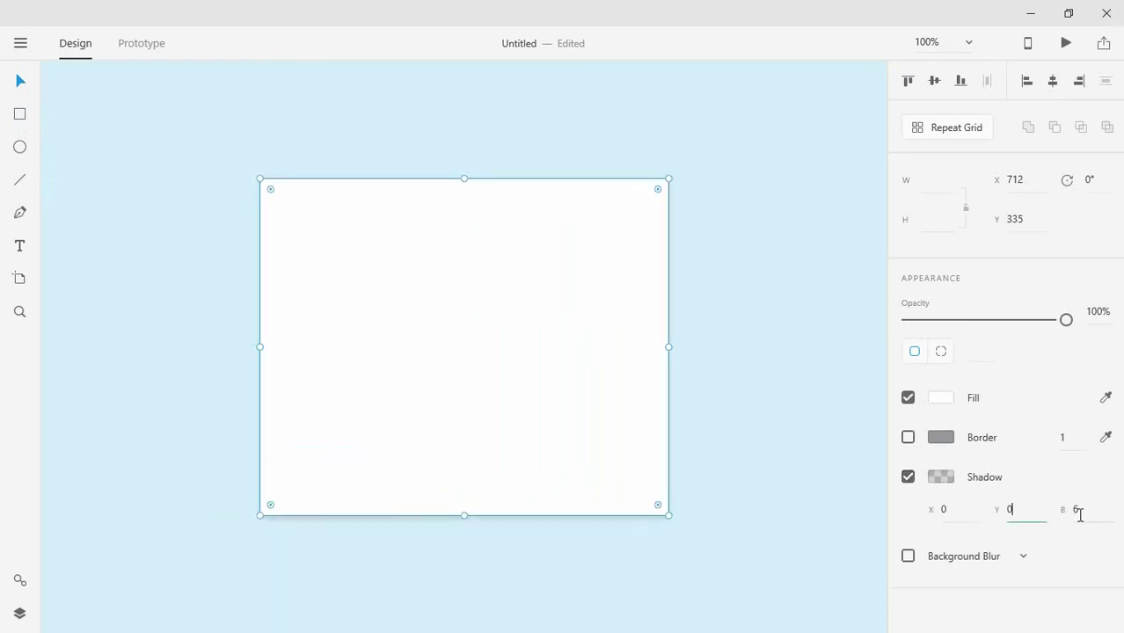
left_click(1081, 512)
type("10")
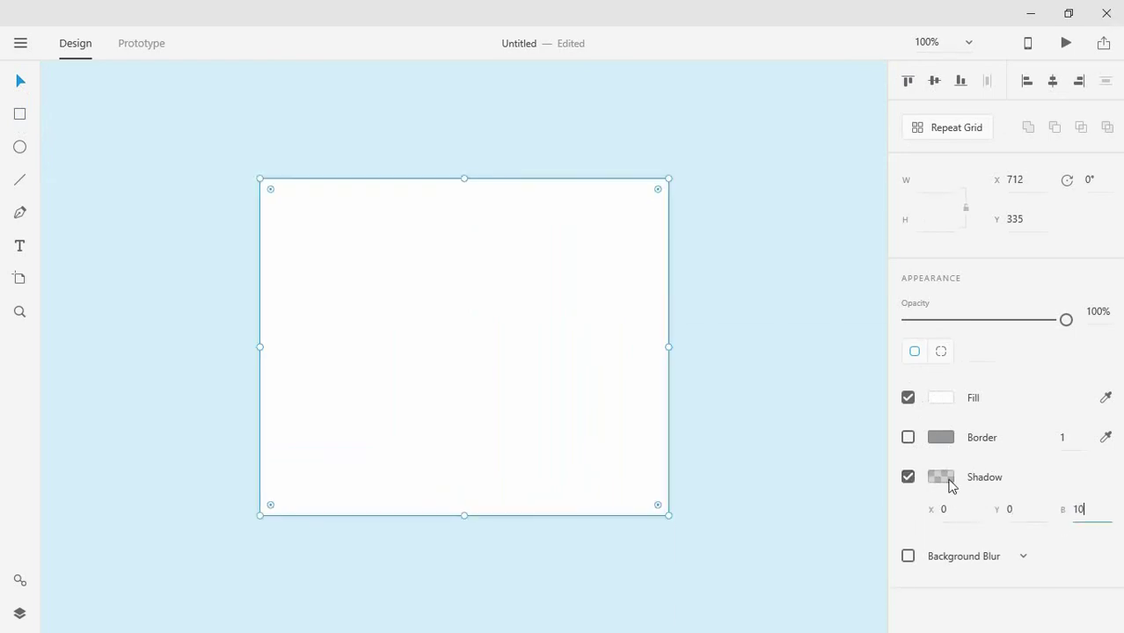
left_click(945, 482)
left_click(855, 516)
type("5")
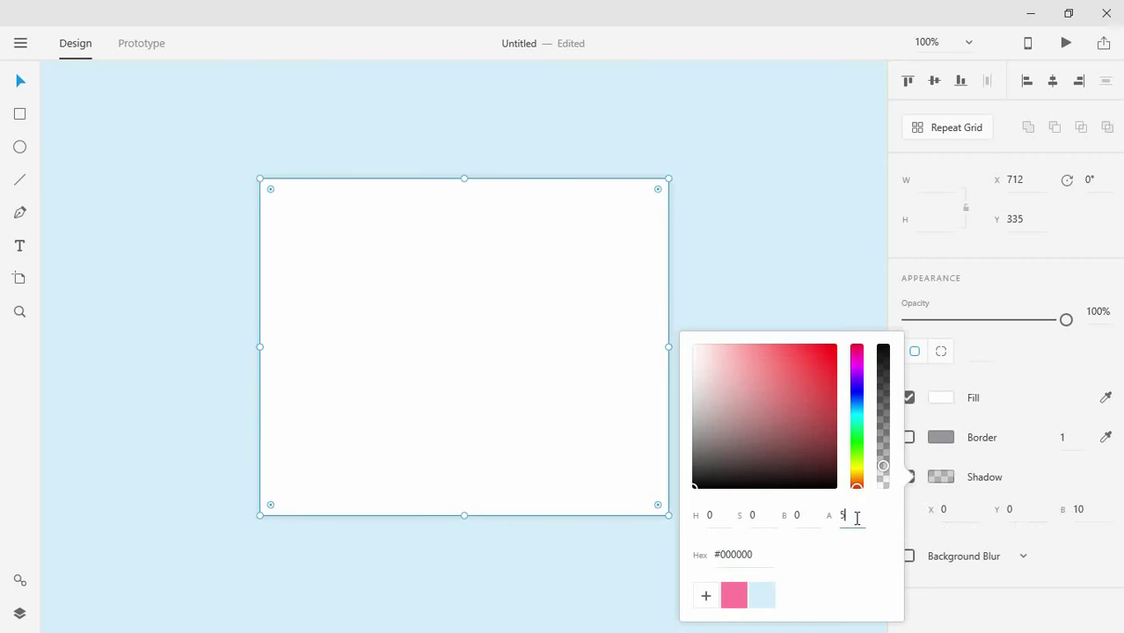
key("Return")
left_click(730, 231)
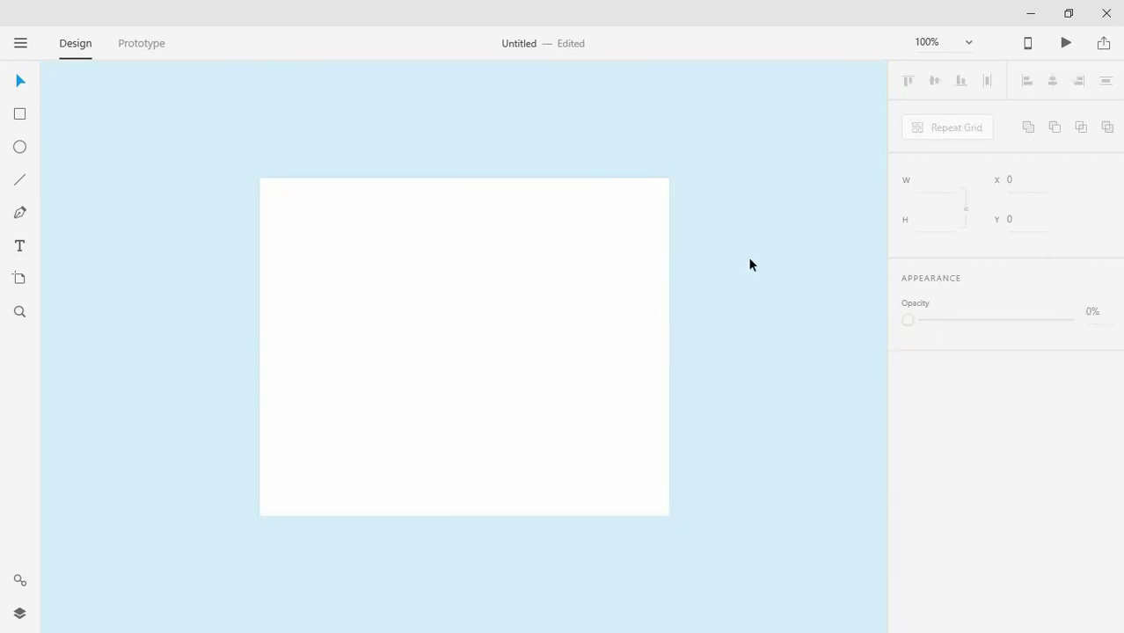
Step: Set the card's corner radius to 5
key("ctrl+a")
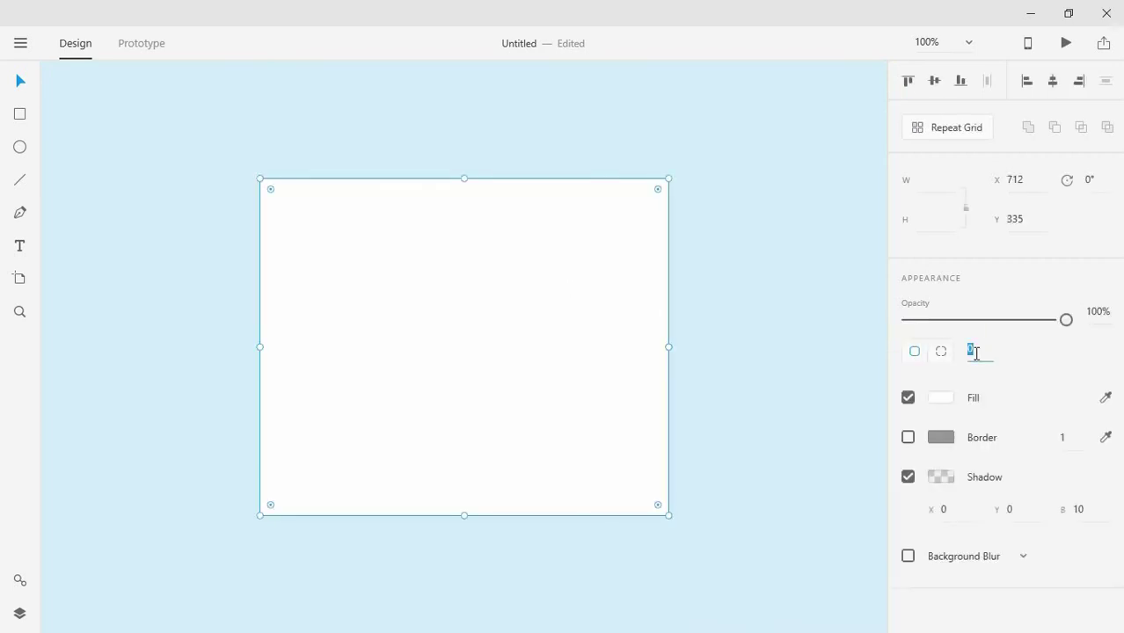
key("Return")
left_click(843, 328)
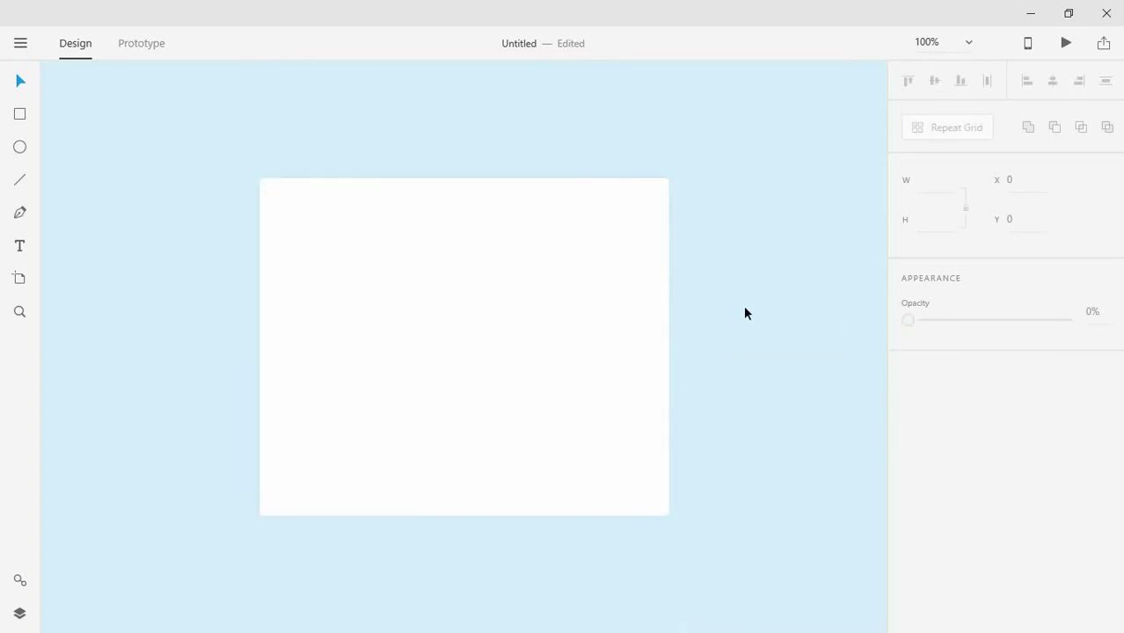
key("ctrl+plus")
key("ctrl+minus")
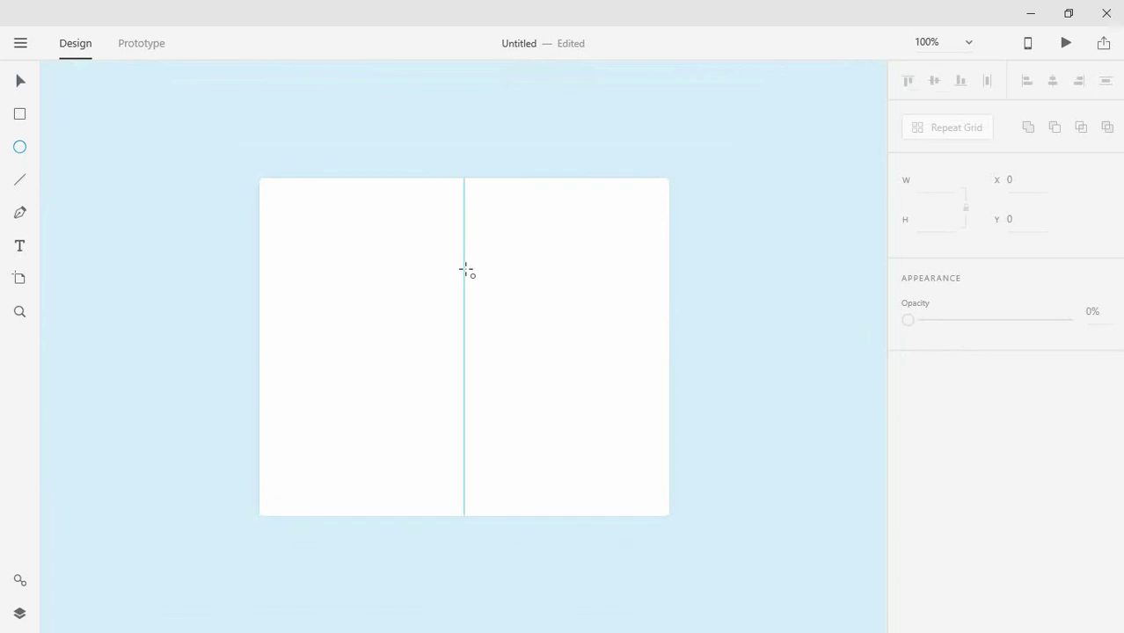
Step: Draw an unfilled circle near the card's top with a 5-px #D5EEFA border
left_click_drag(465, 270, 519, 353)
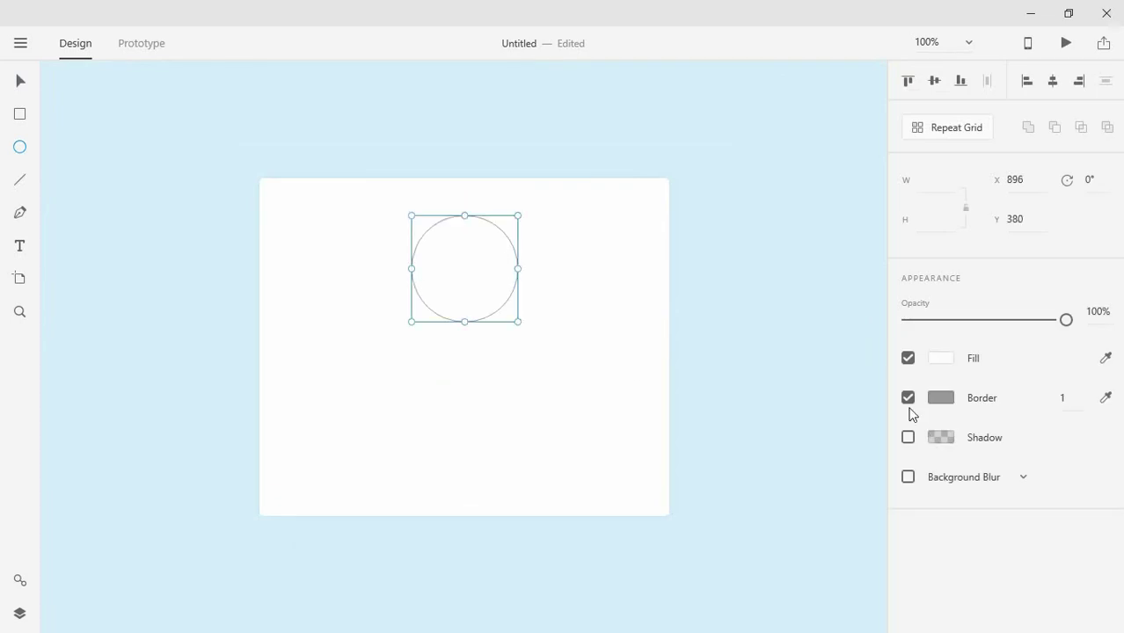
left_click(909, 358)
left_click(931, 398)
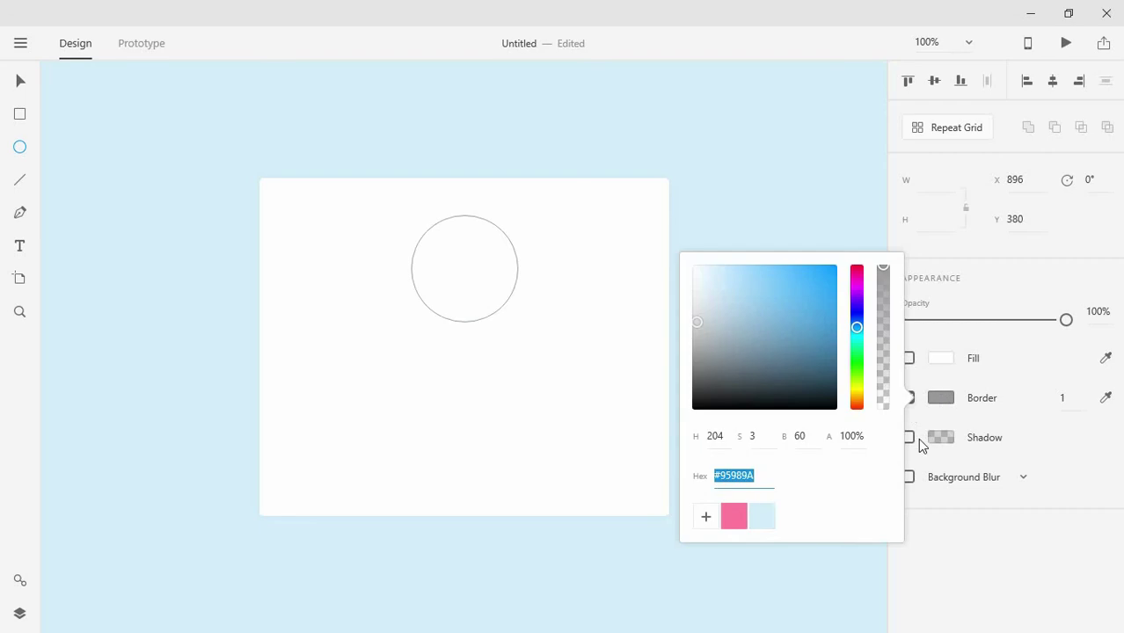
left_click(769, 512)
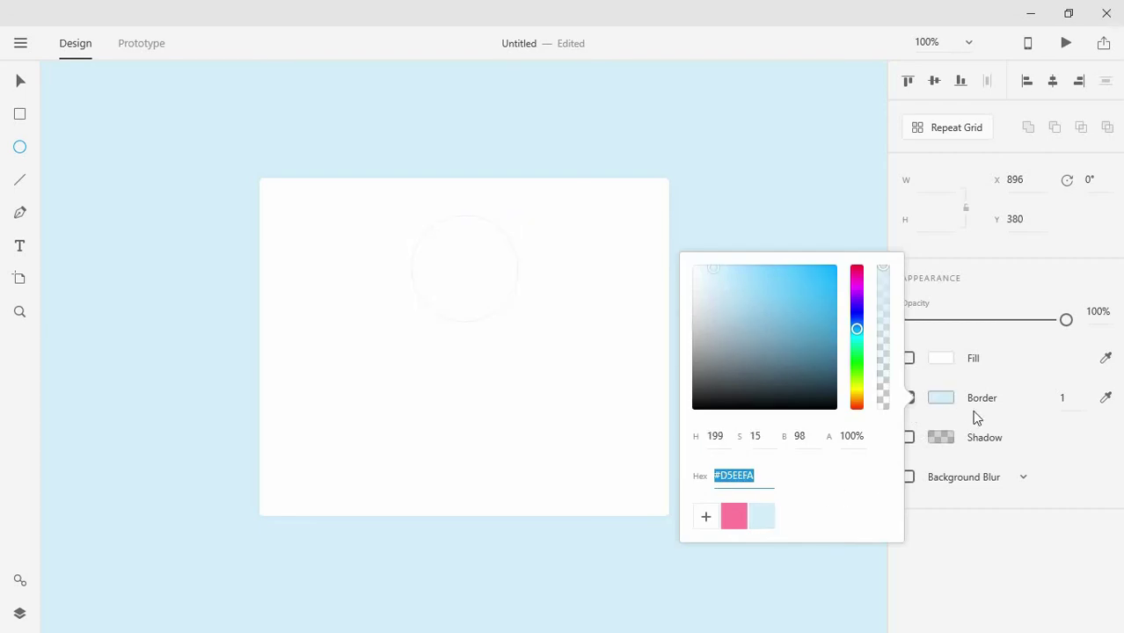
left_click(1061, 398)
type("5")
key("Return")
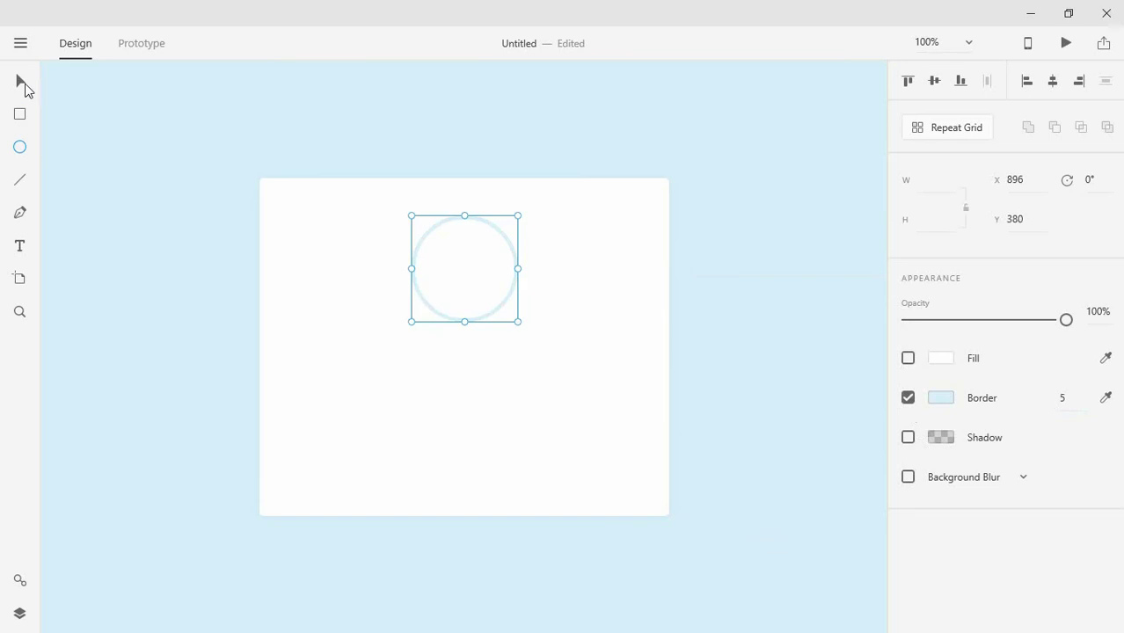
left_click(22, 83)
left_click(645, 277)
Step: Draw a three-point check mark inside the circle with a 5-px #D5EEFA stroke
key("ctrl+equal")
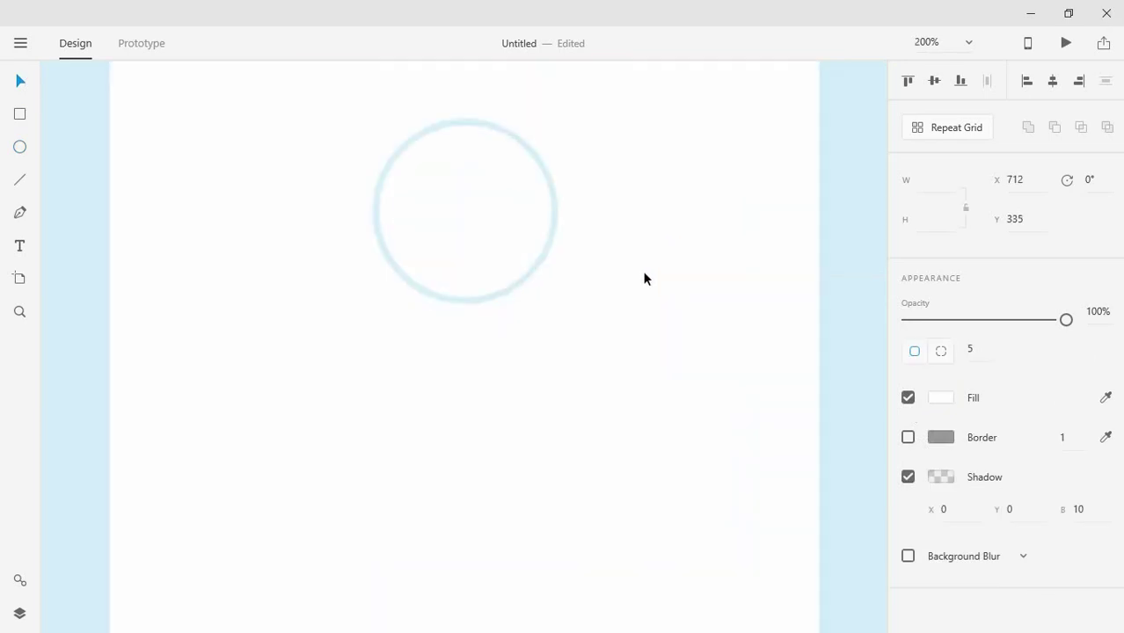
left_click(19, 212)
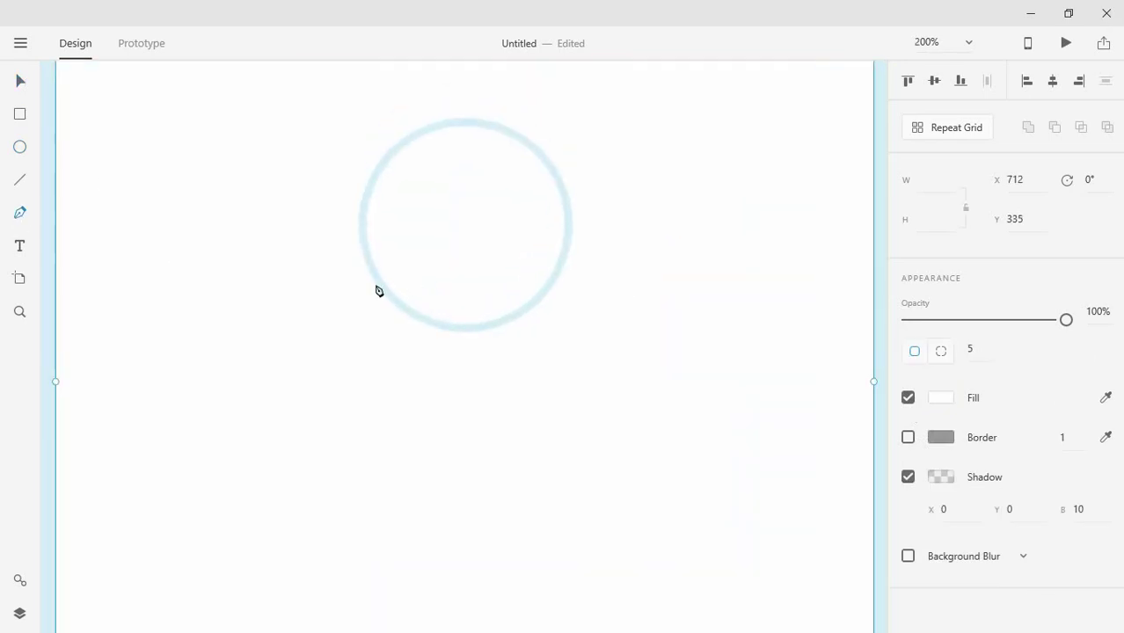
left_click(419, 226)
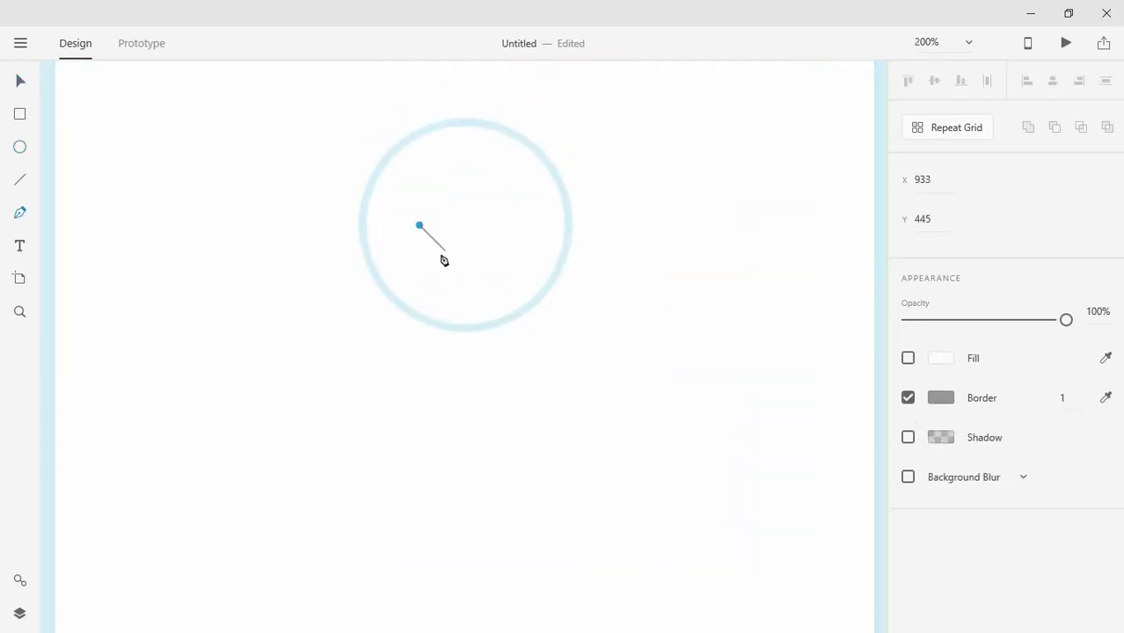
left_click(450, 256)
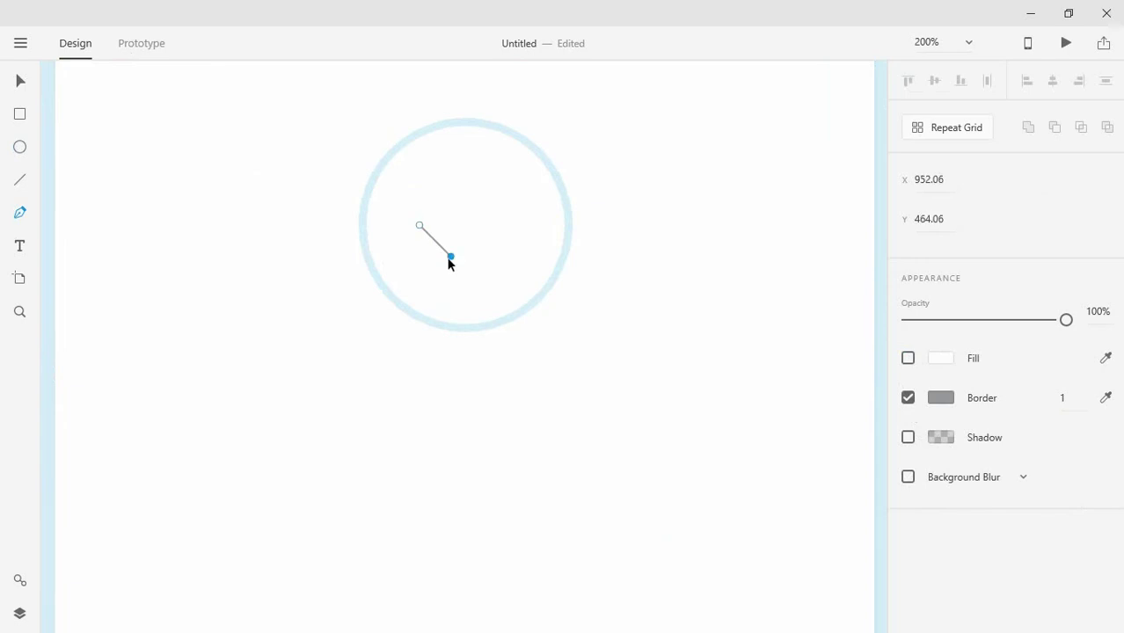
left_click(507, 200)
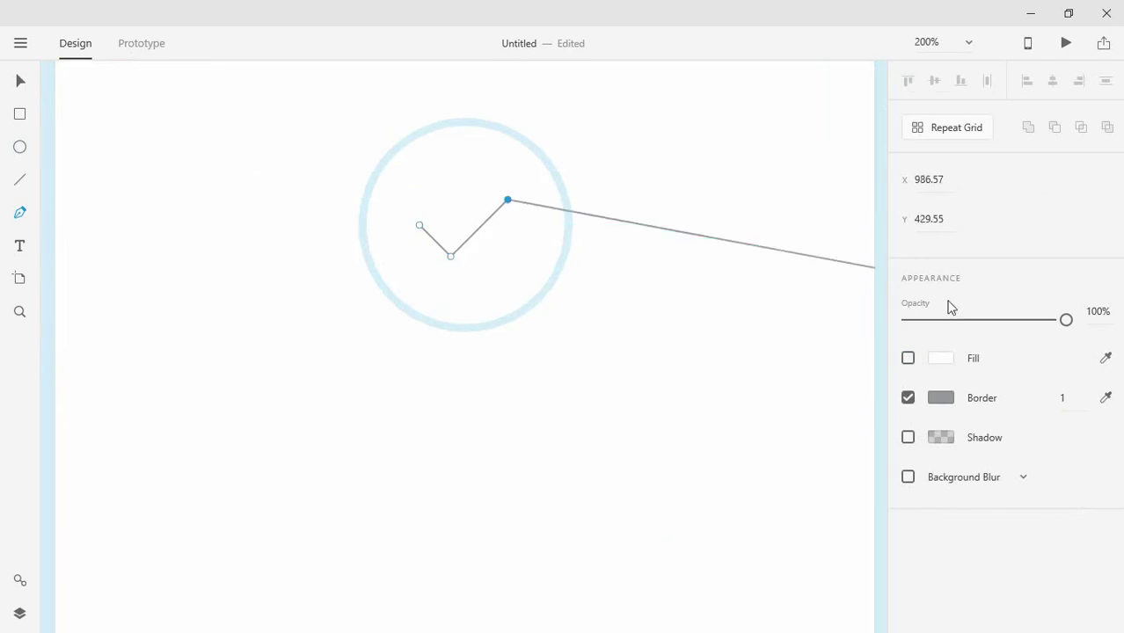
type("5")
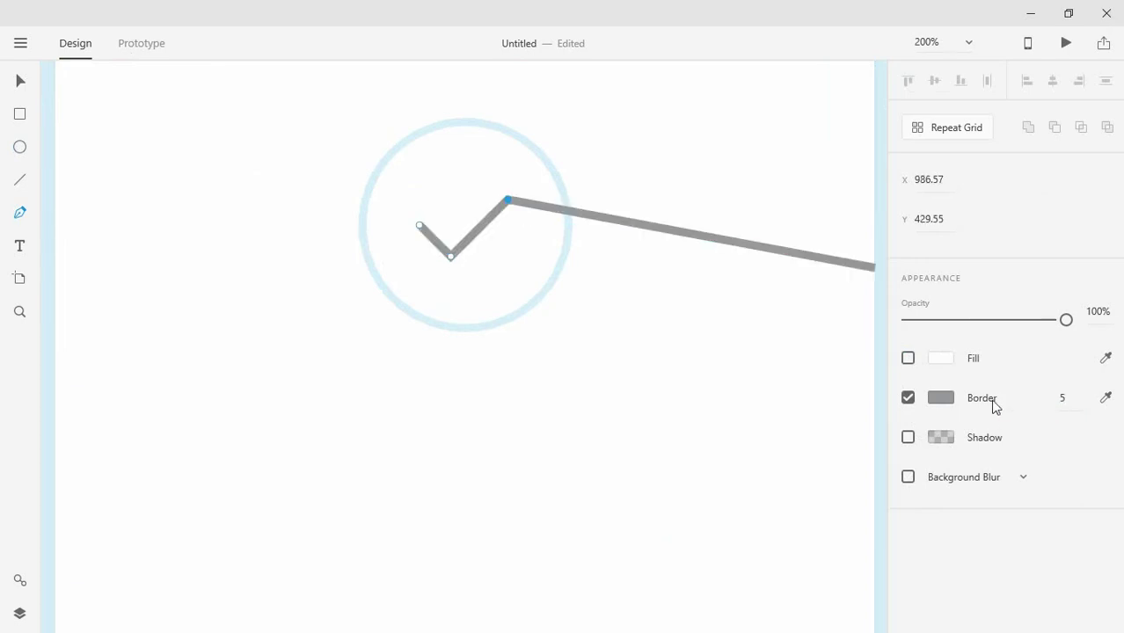
left_click(942, 398)
left_click(761, 517)
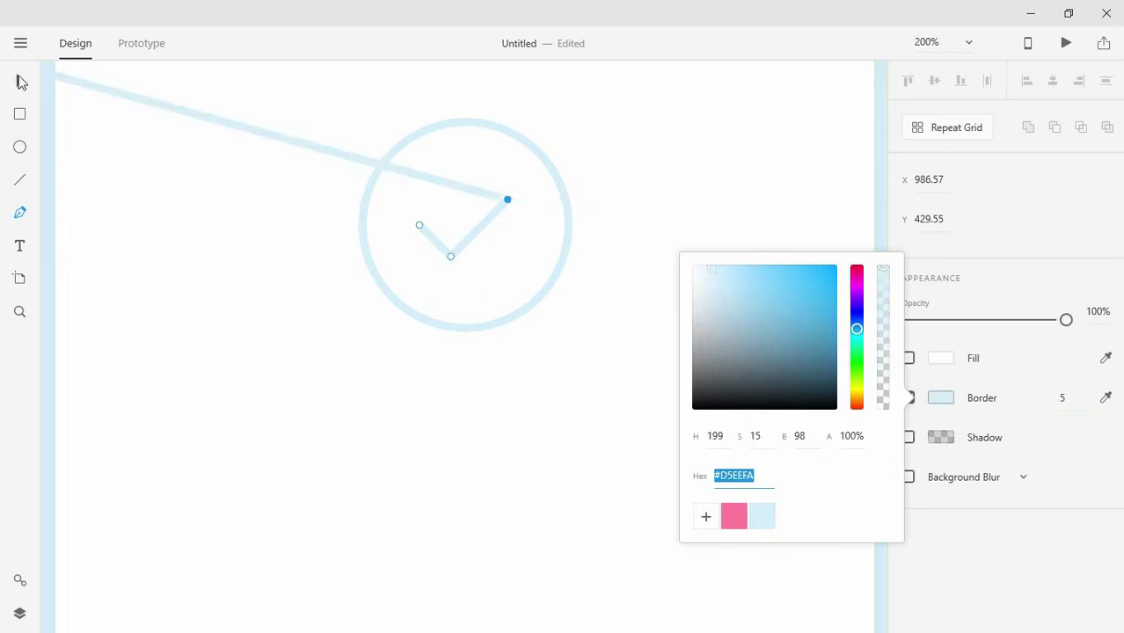
left_click(20, 81)
Step: Align the check mark to the centre of the circle
left_click(593, 207)
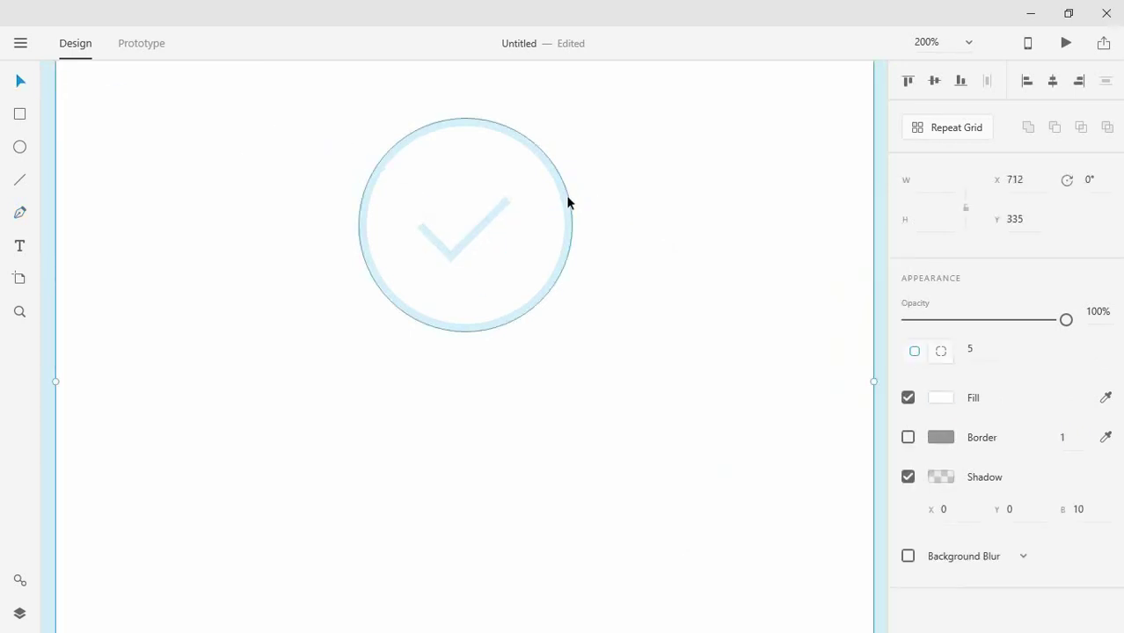
left_click(568, 201)
left_click(486, 225, "shift")
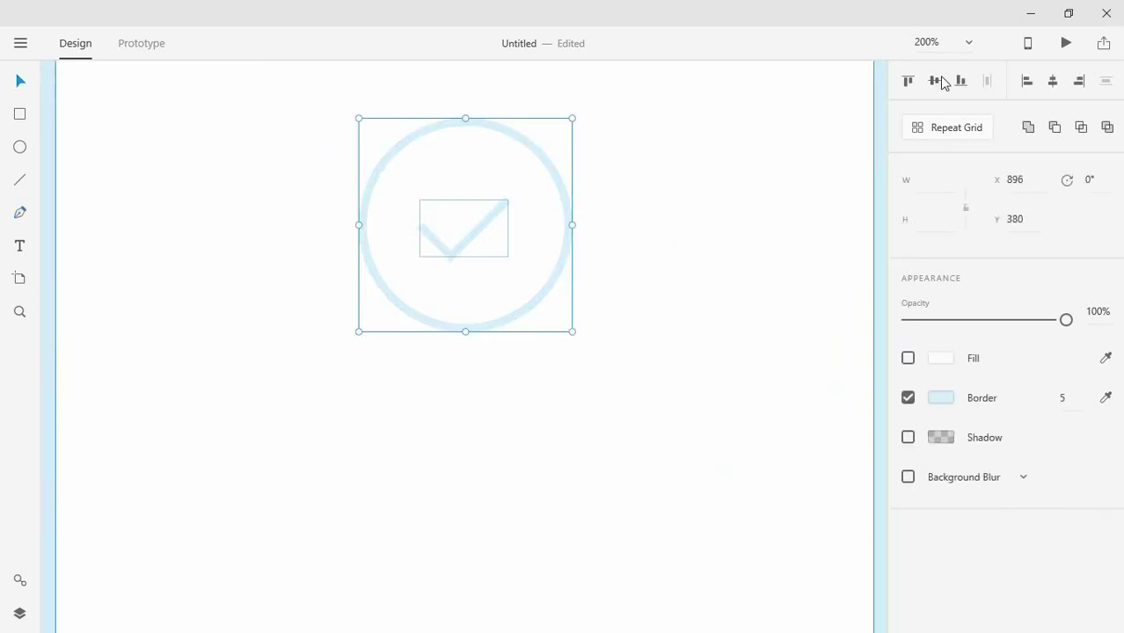
left_click(1051, 83)
left_click(684, 186)
scroll(686, 193, "up", 2)
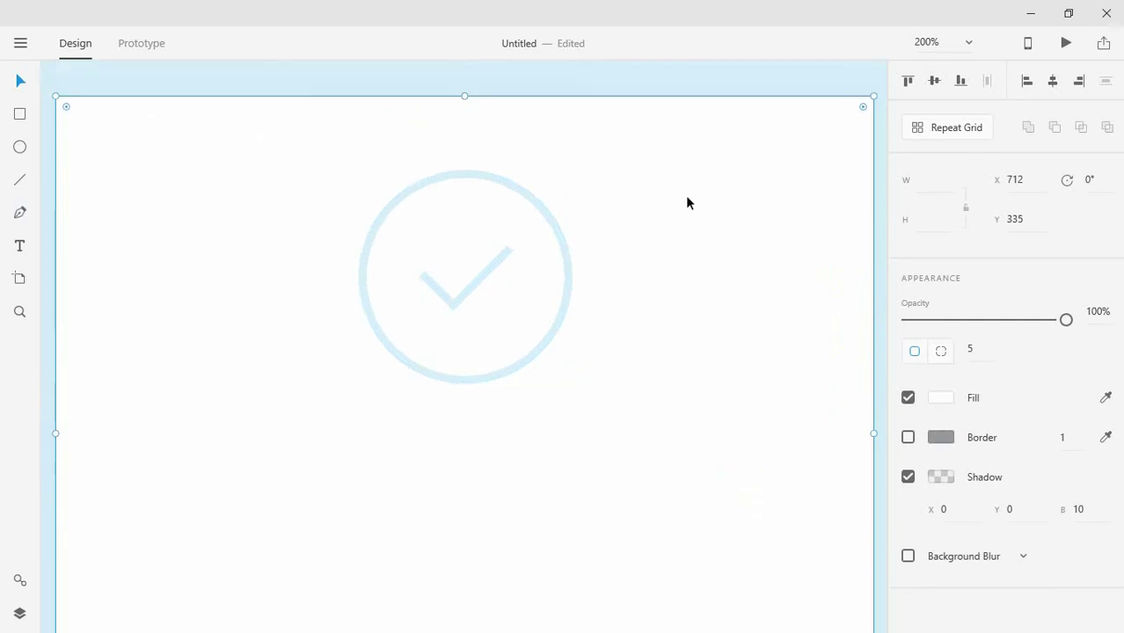
key("ctrl+minus")
key("ctrl+equal")
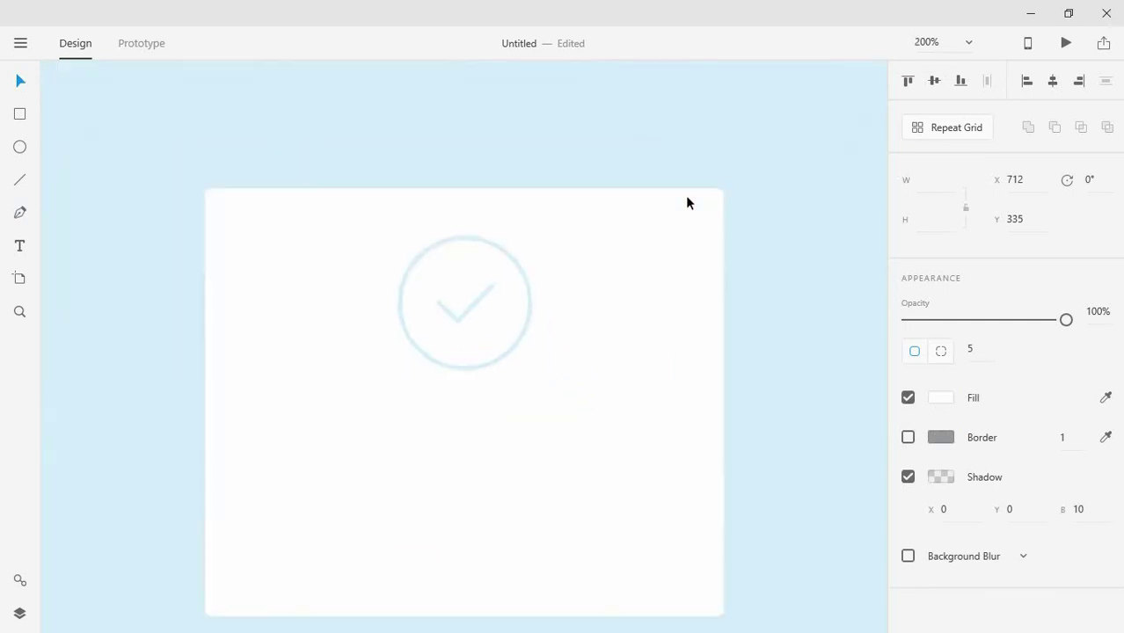
Step: Type 'Your message was sent succe' below the circle, correcting a stray capital M
key("t")
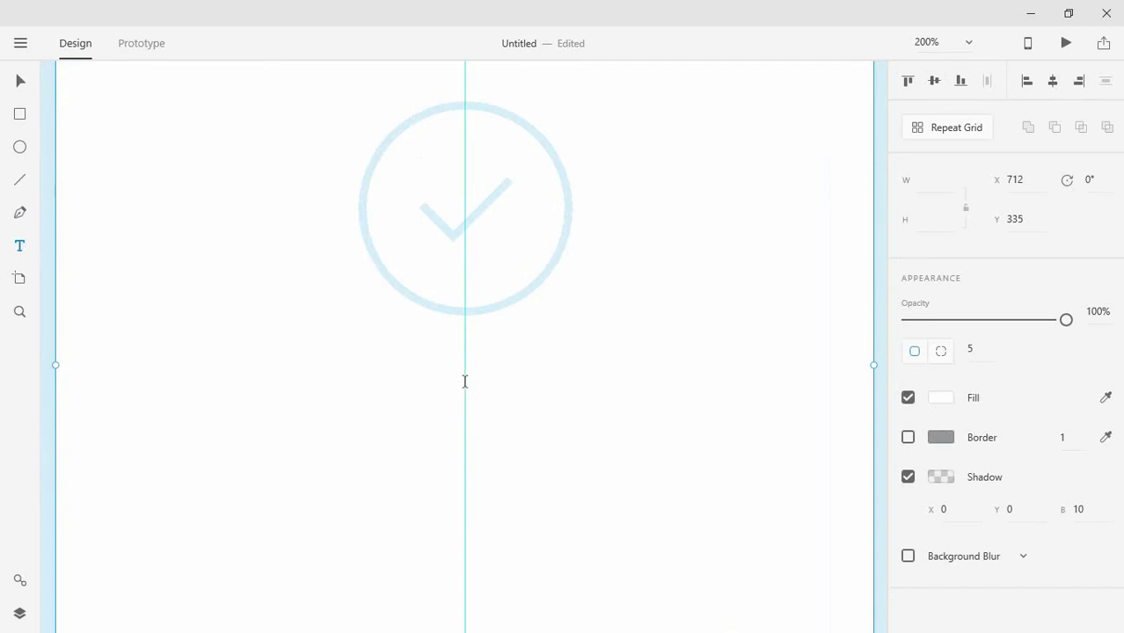
left_click(465, 380)
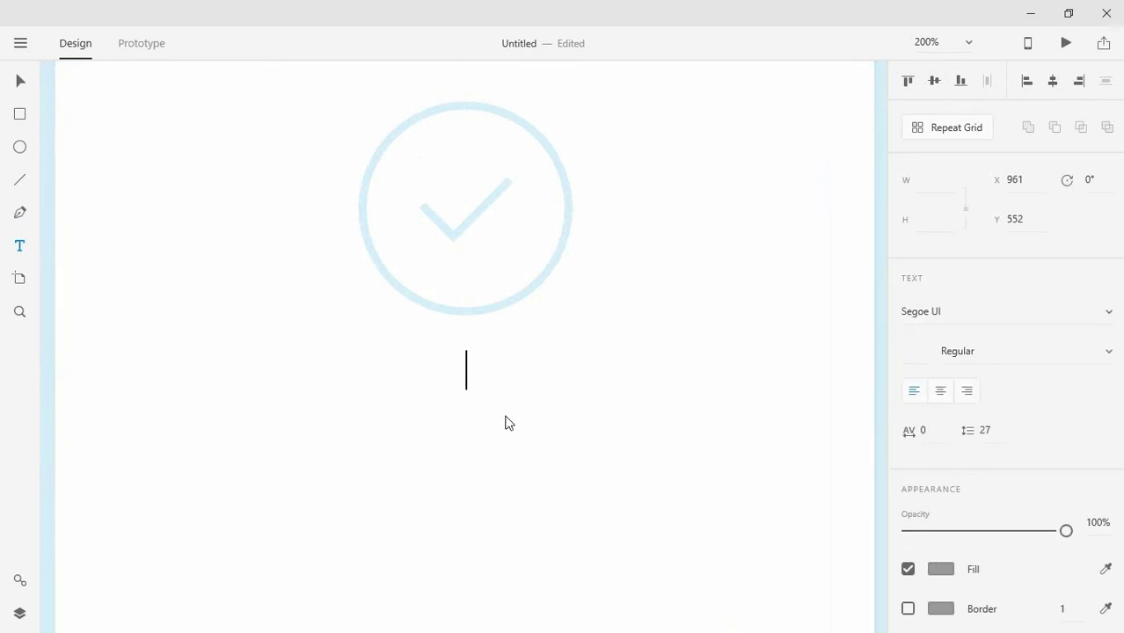
type("Your ")
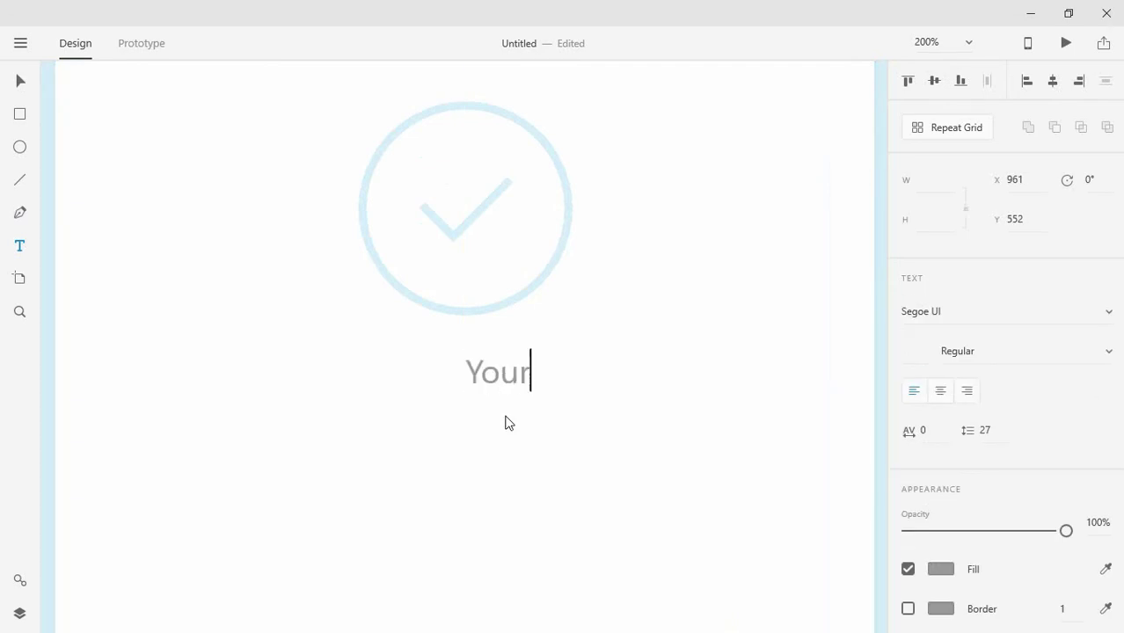
type("M")
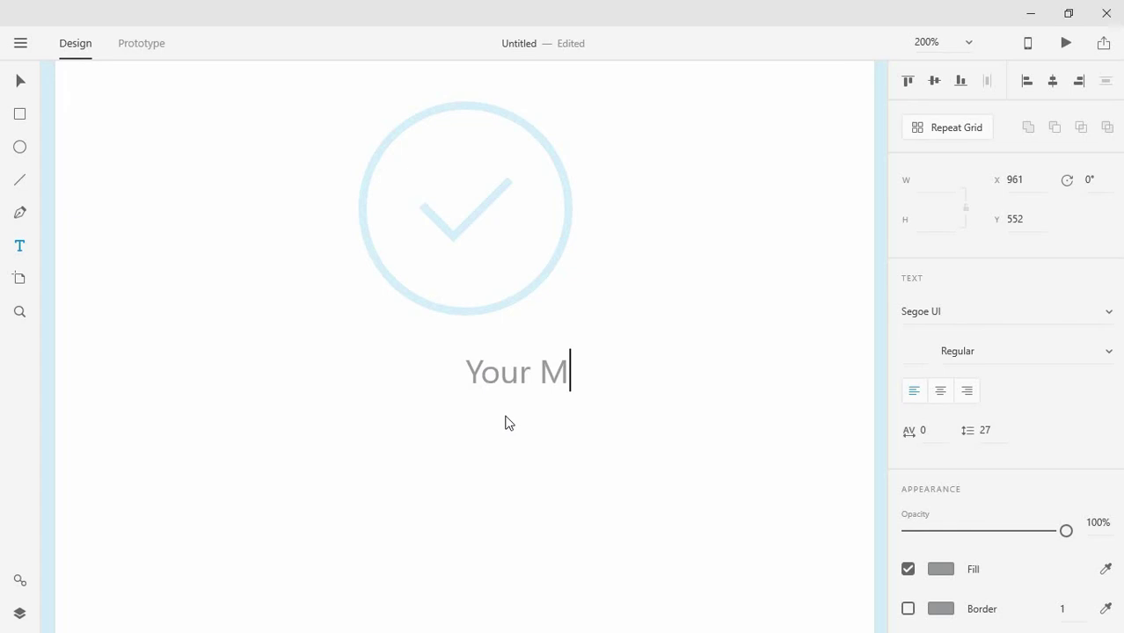
key("BackSpace")
type("message")
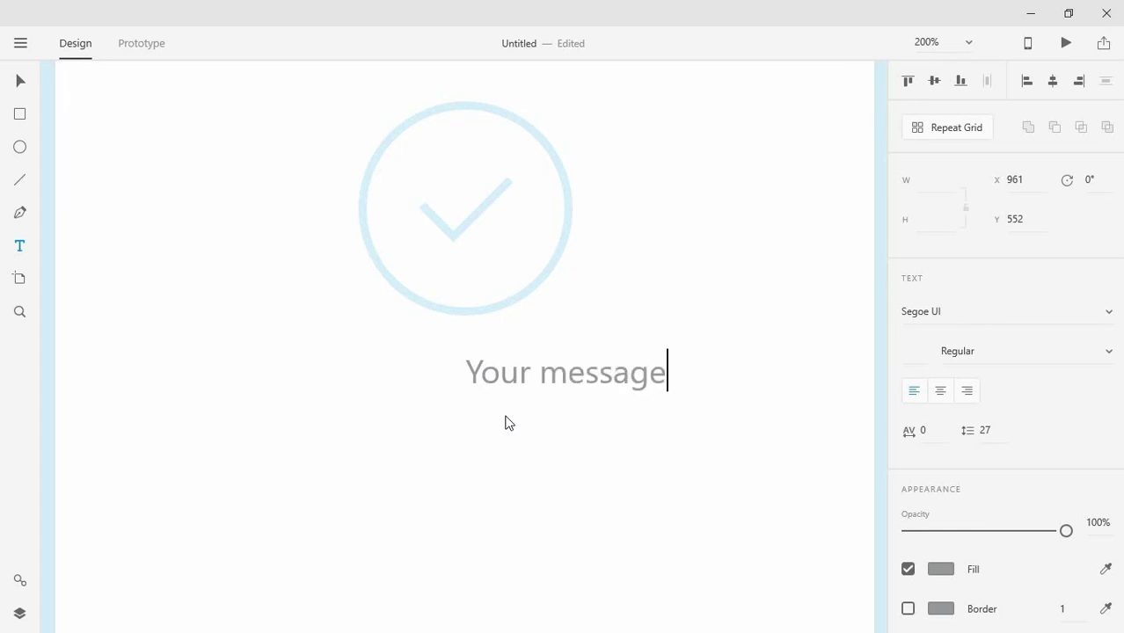
type(" w")
type("as sen")
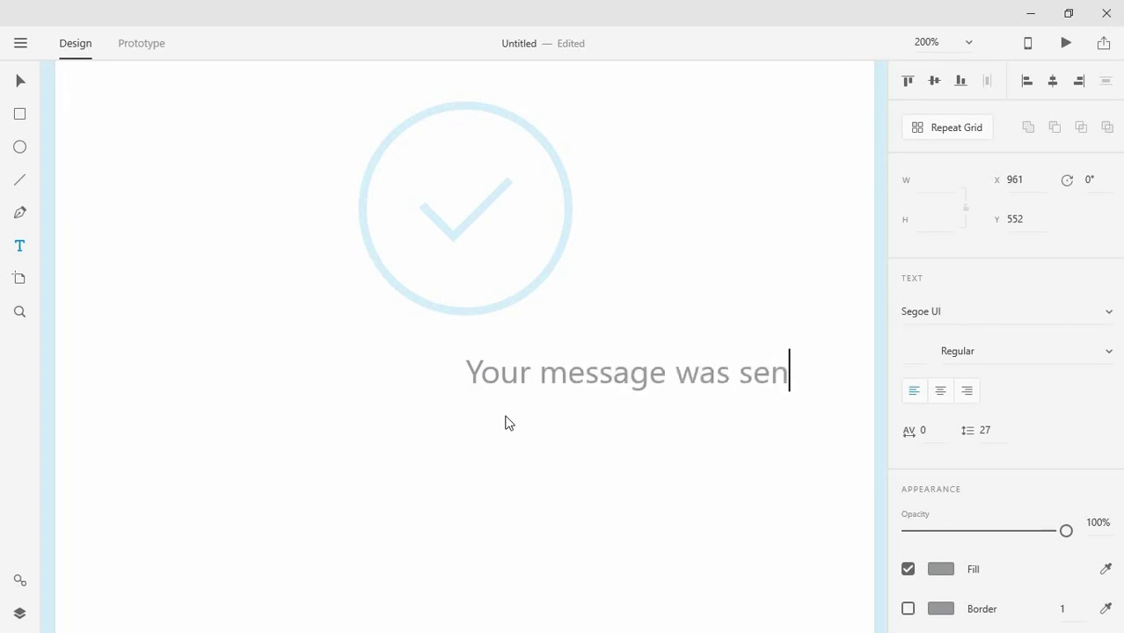
type("t")
type(" succe")
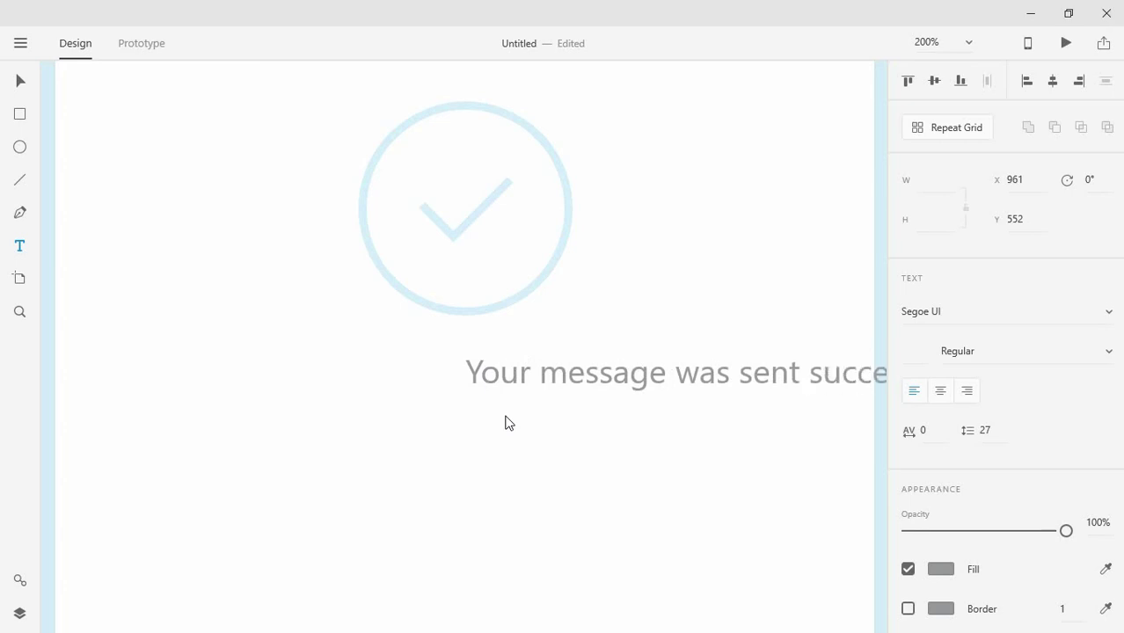
Step: Centre the heading under the icon and colour it black
left_click(20, 81)
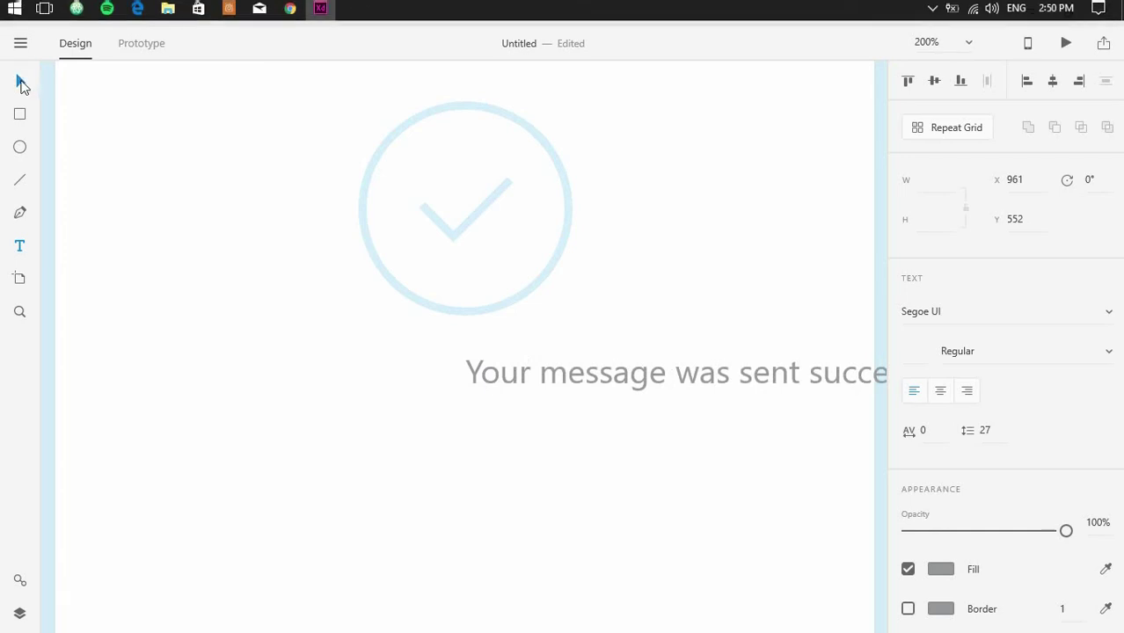
left_click_drag(700, 383, 438, 371)
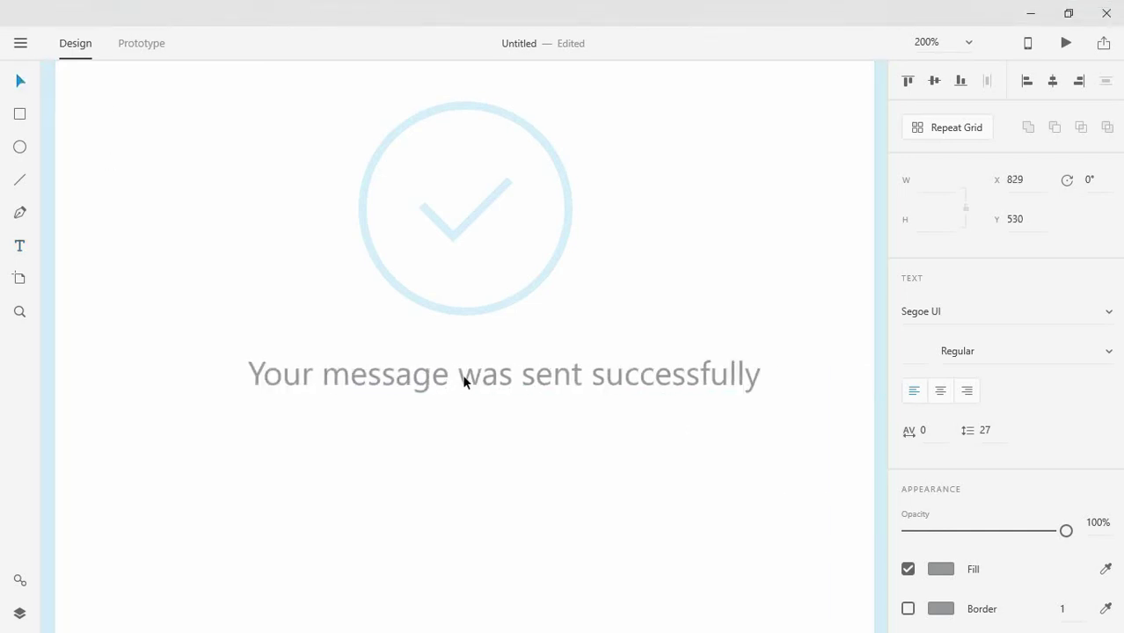
left_click(939, 570)
left_click_drag(736, 475, 695, 500)
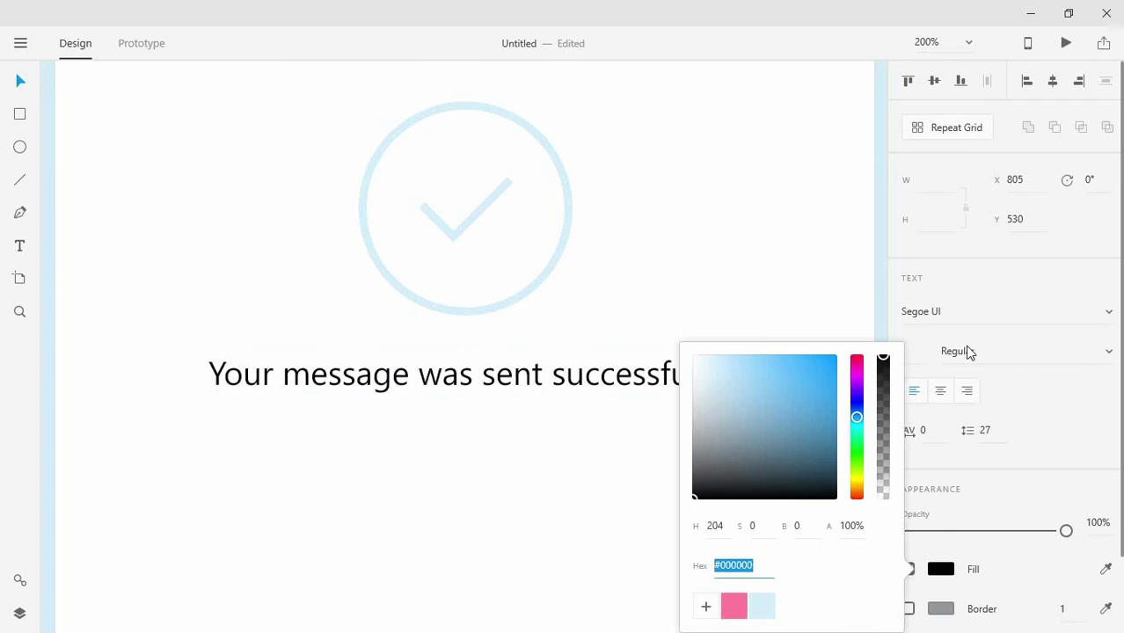
Step: Set the heading font to Ubuntu Bold and recentre it under the icon
left_click(939, 311)
type("Ubuntu")
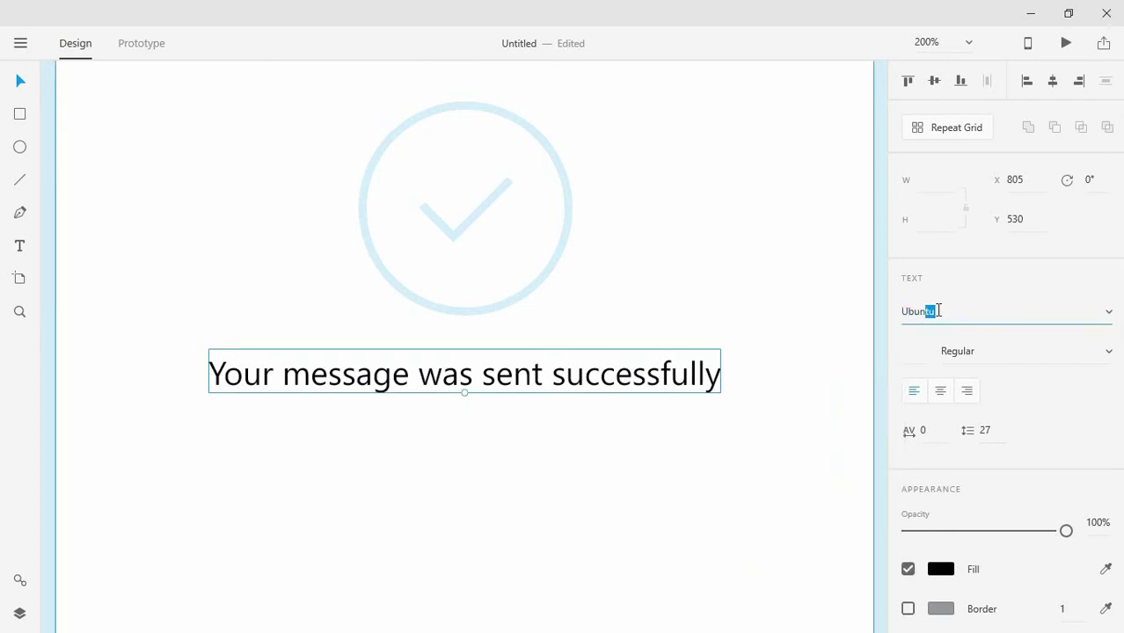
key("Return")
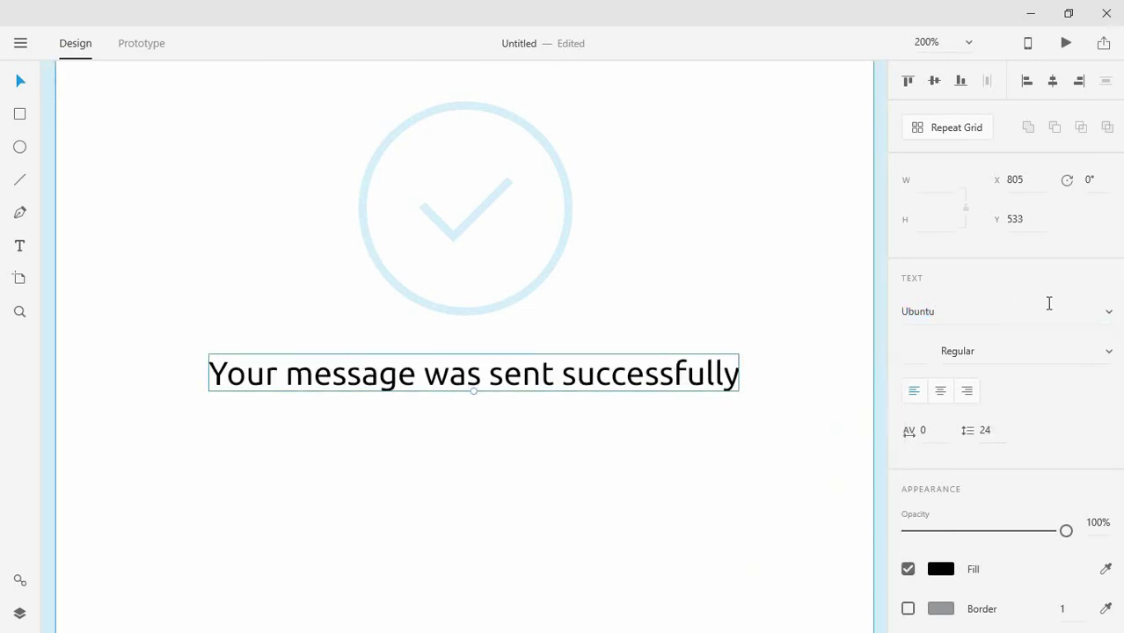
left_click(1105, 352)
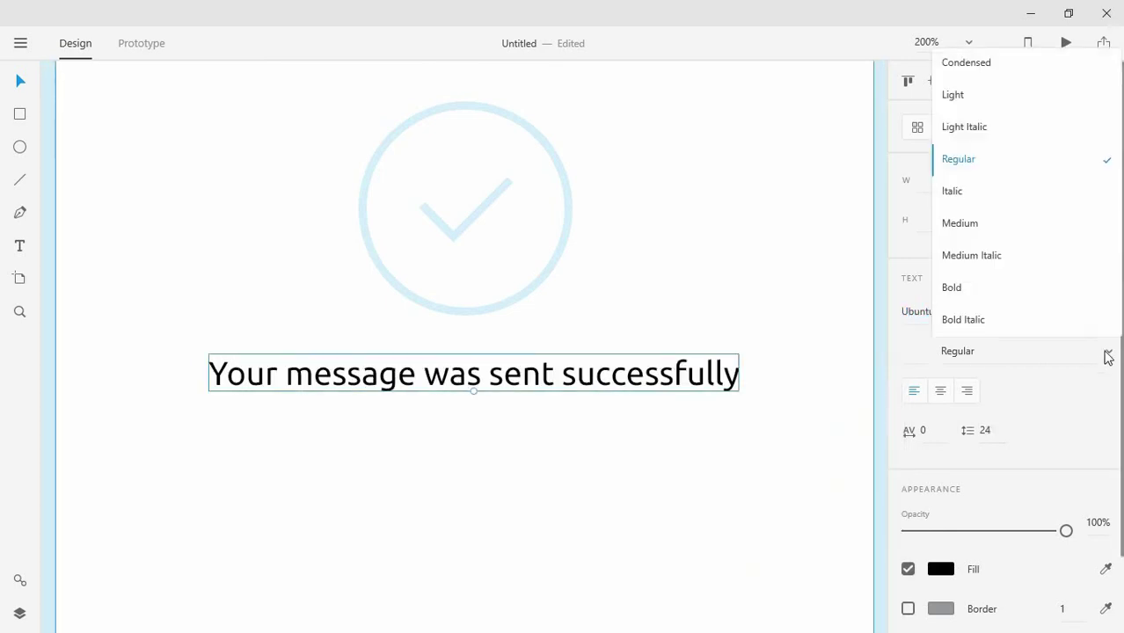
left_click(981, 283)
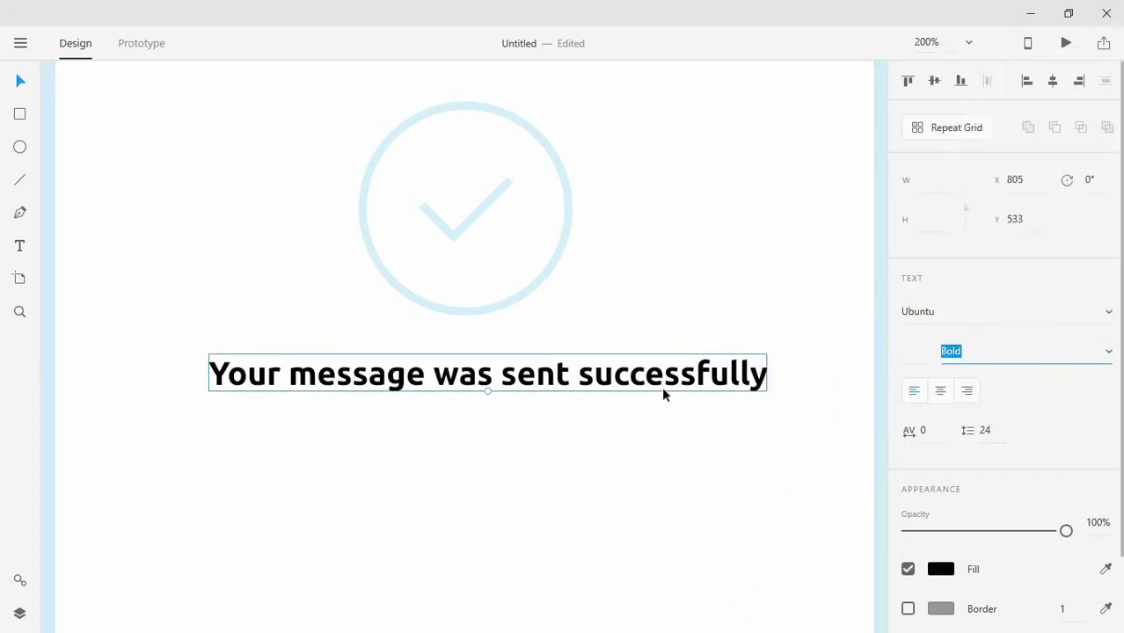
left_click_drag(663, 388, 631, 386)
Step: Add an area text box below the heading reading 'Our team will respond to you in my time, Thank you'
scroll(631, 387, "down", 5)
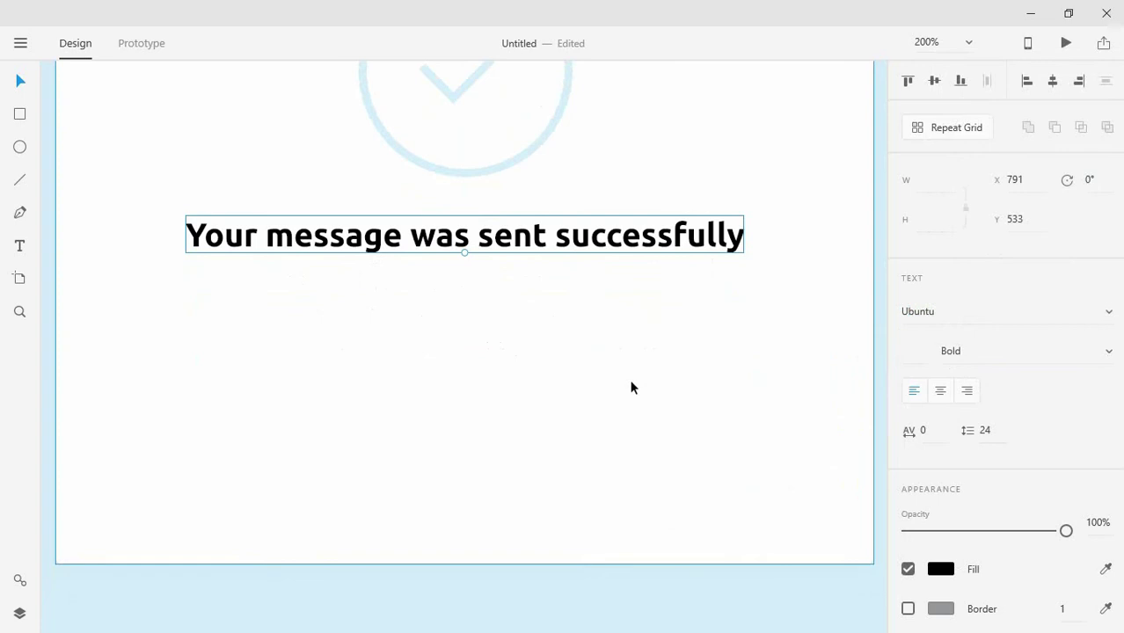
left_click(21, 247)
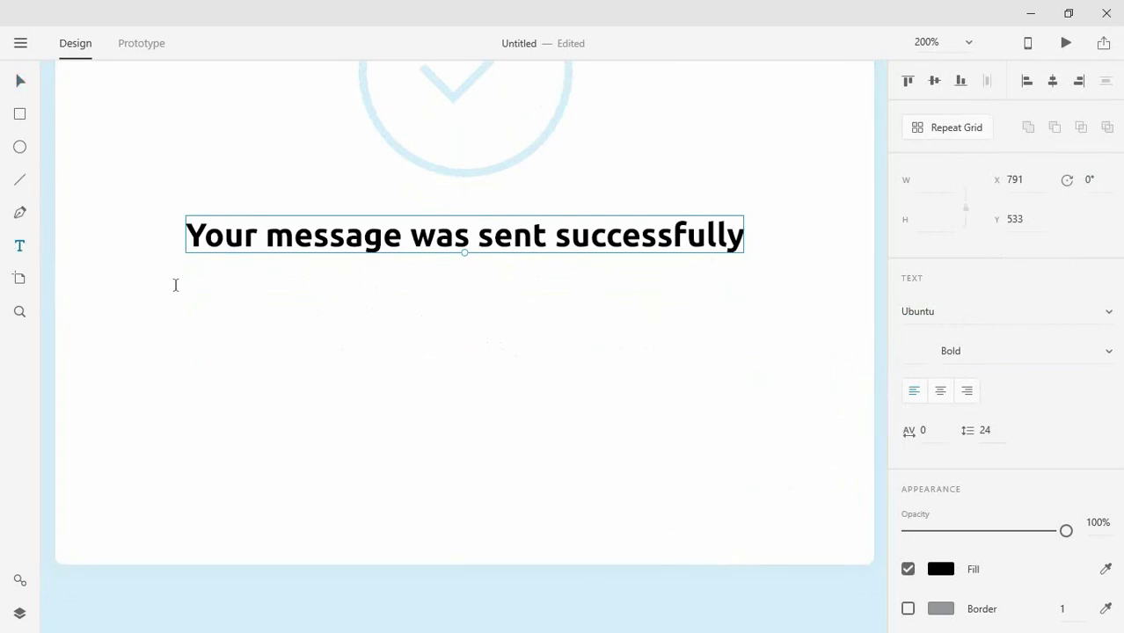
mouse_move(186, 280)
left_mouse_down()
mouse_move(703, 389)
mouse_move(744, 381)
left_mouse_up()
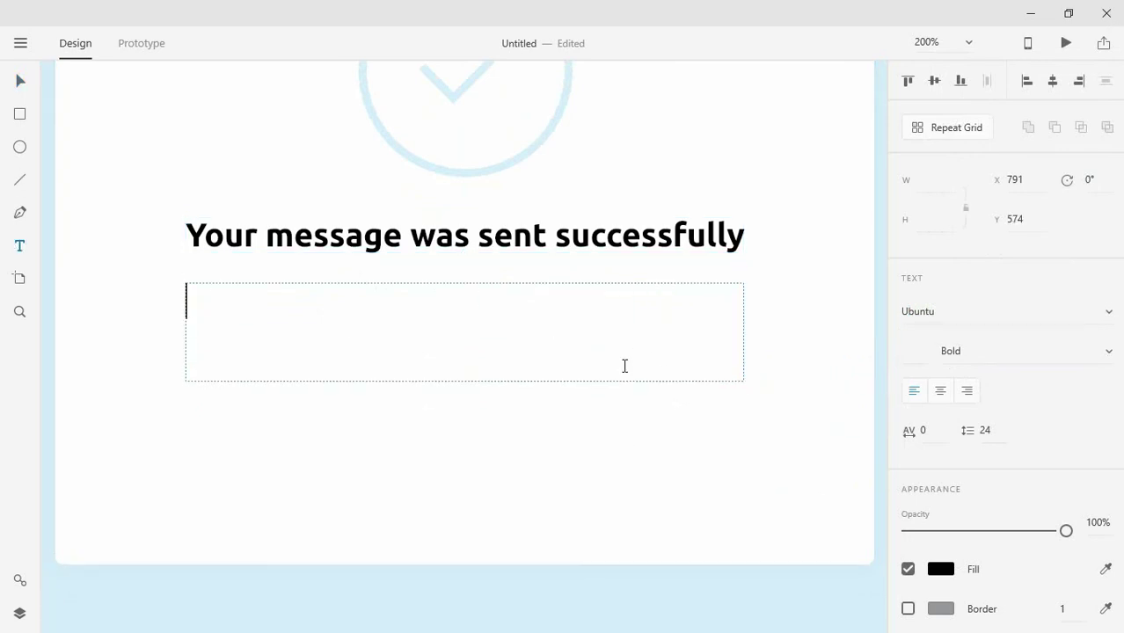
type("Our ")
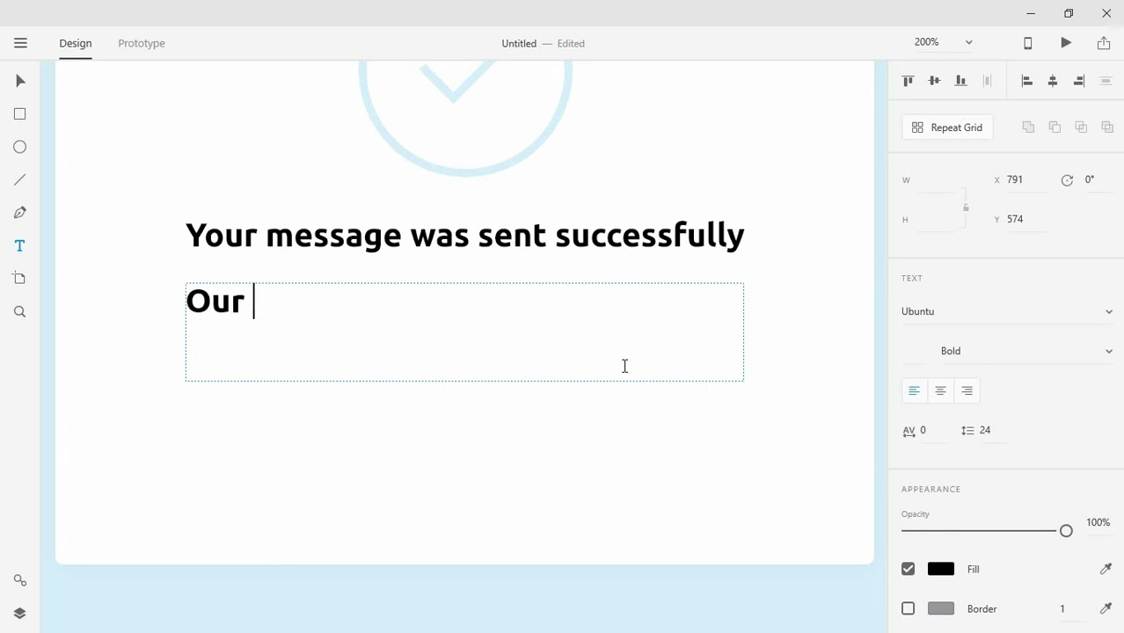
type("team ")
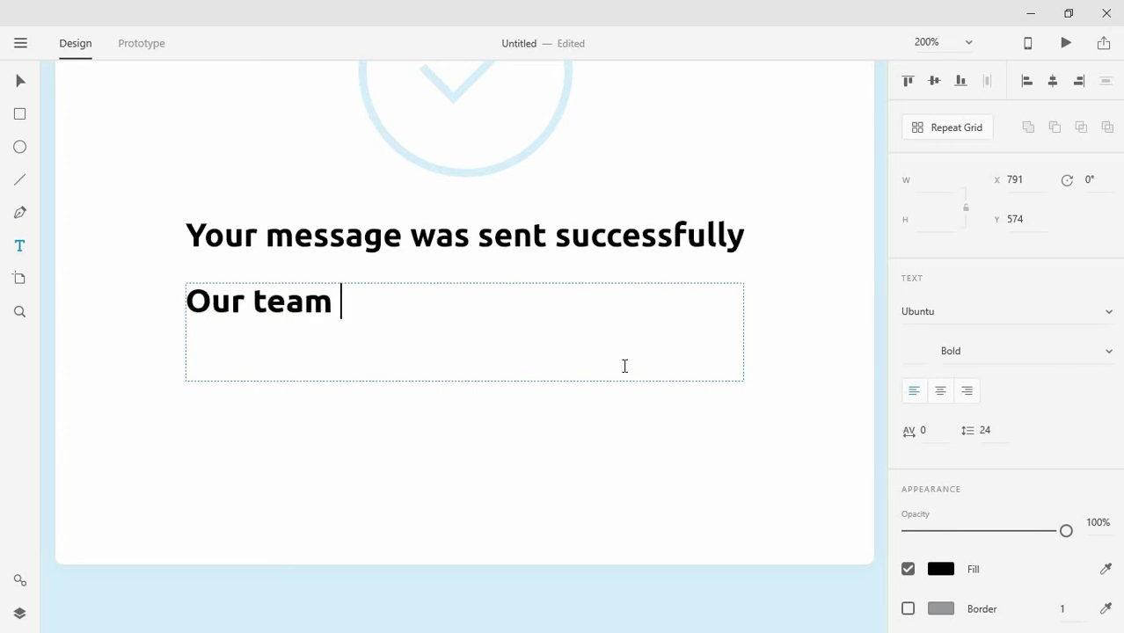
type("will re")
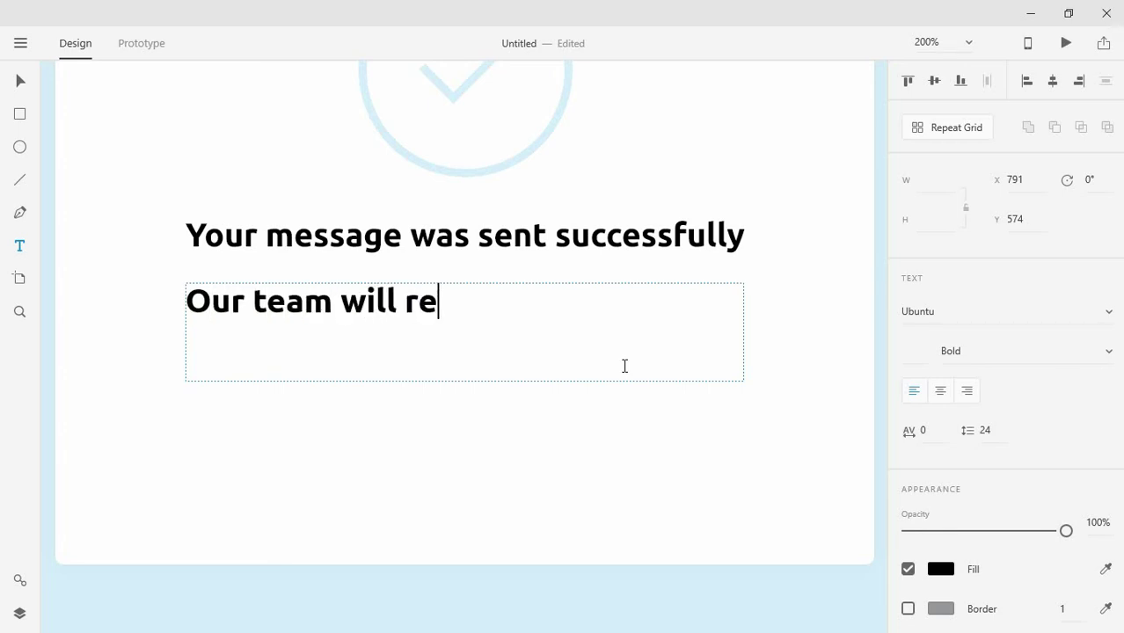
type("spond")
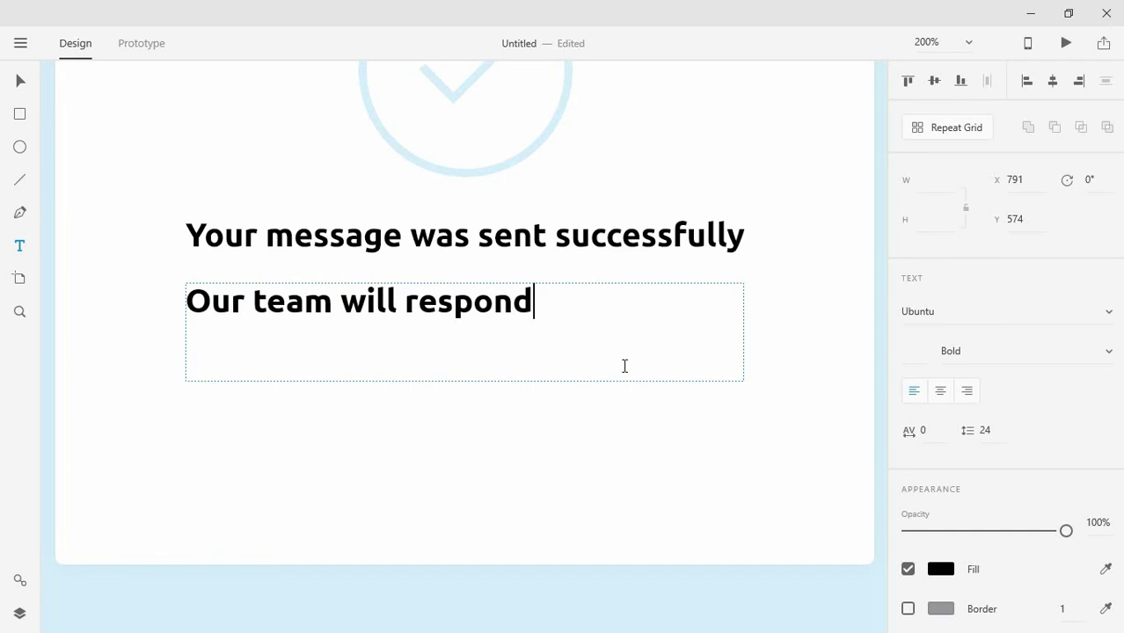
type(" to ")
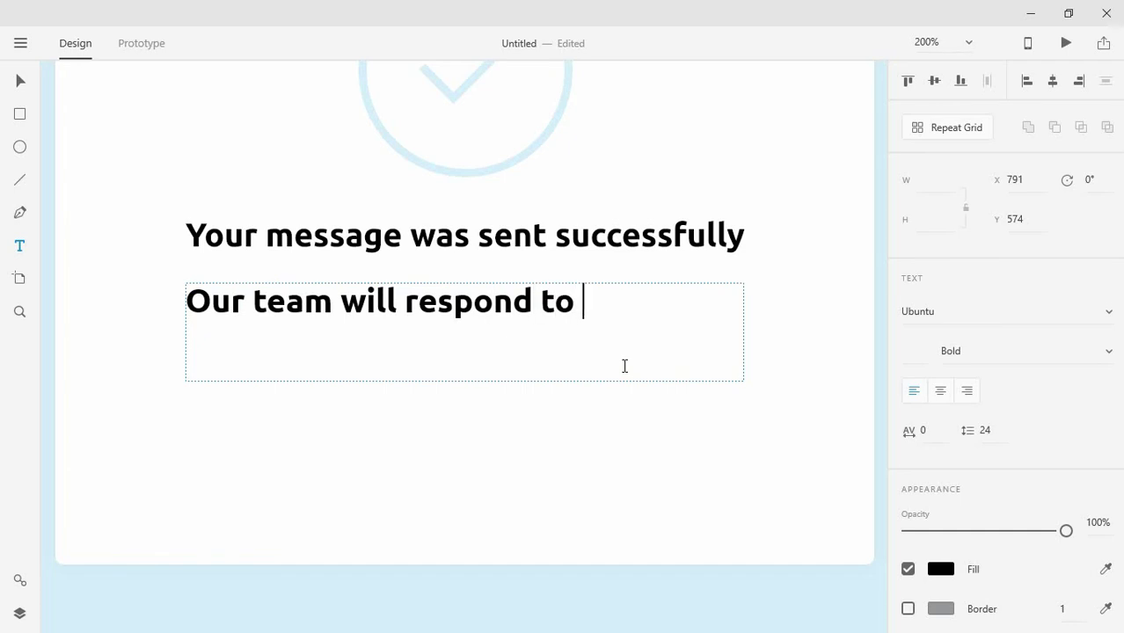
type("ypu")
key("BackSpace")
key("BackSpace")
type("ou ")
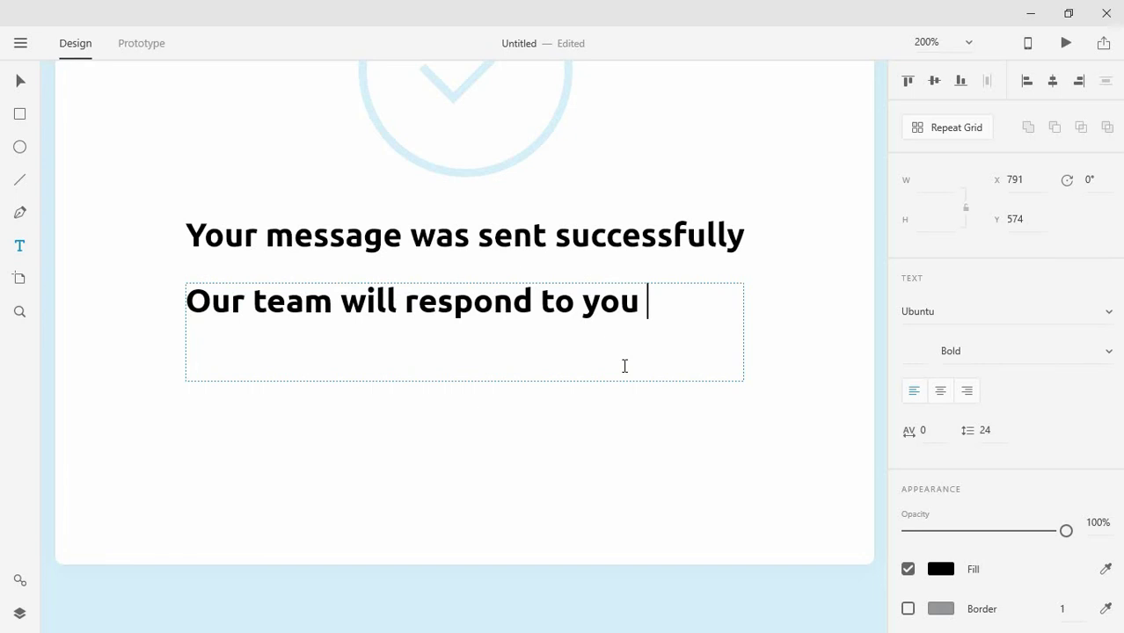
type("in m")
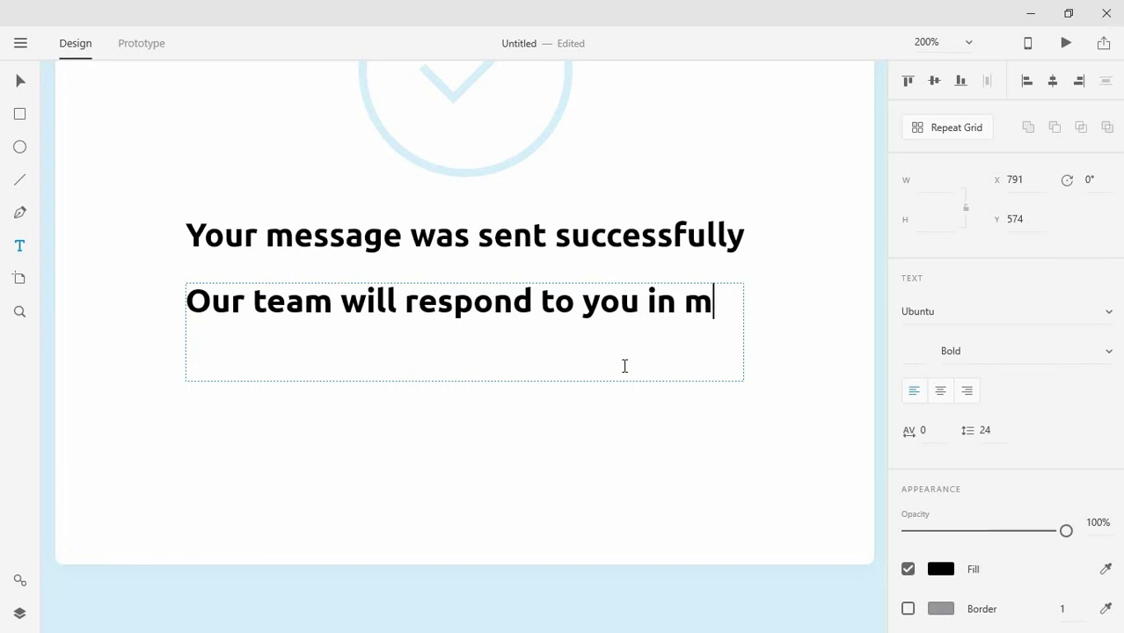
type("y time, t")
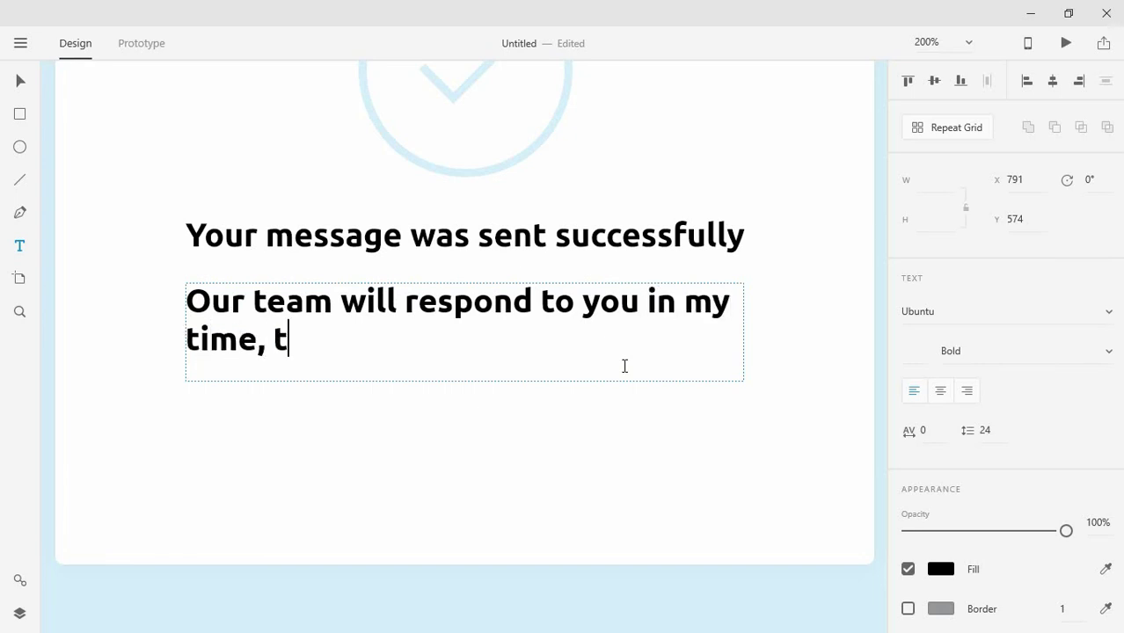
key("BackSpace")
type("Thank you")
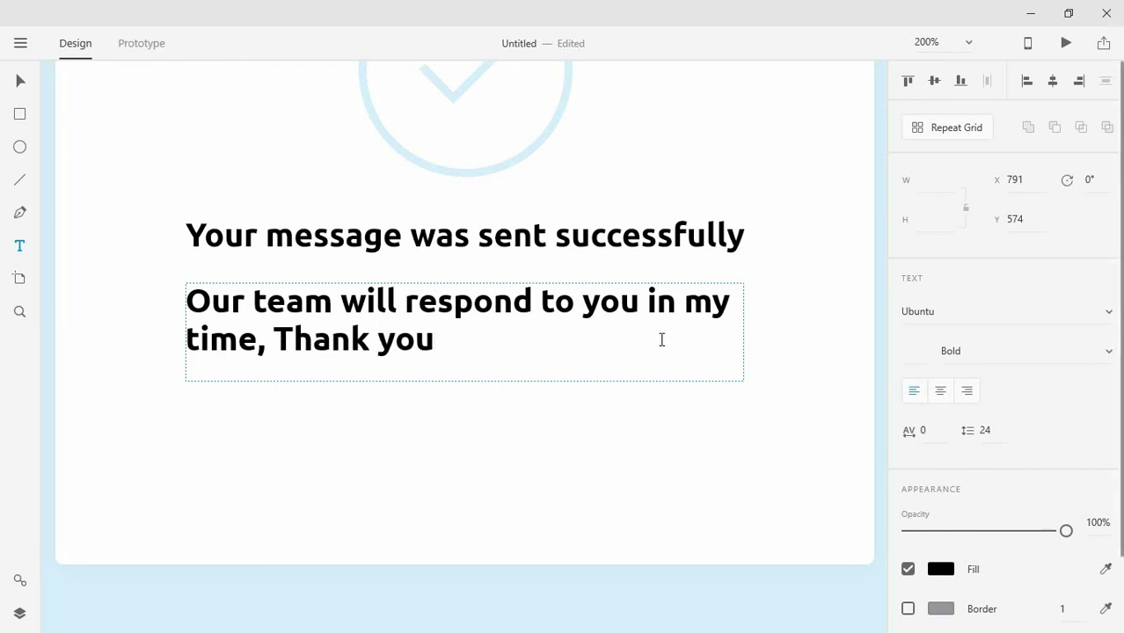
key("ctrl+a")
Step: Style the body text as Light weight, centre-aligned and light grey
left_click(1108, 351)
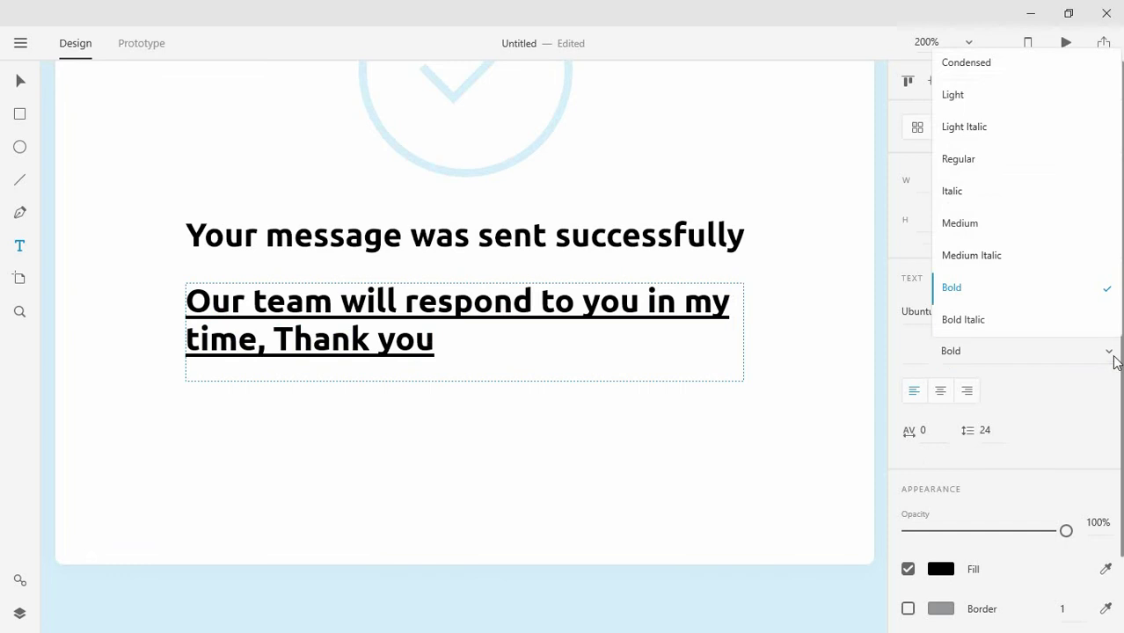
left_click(986, 95)
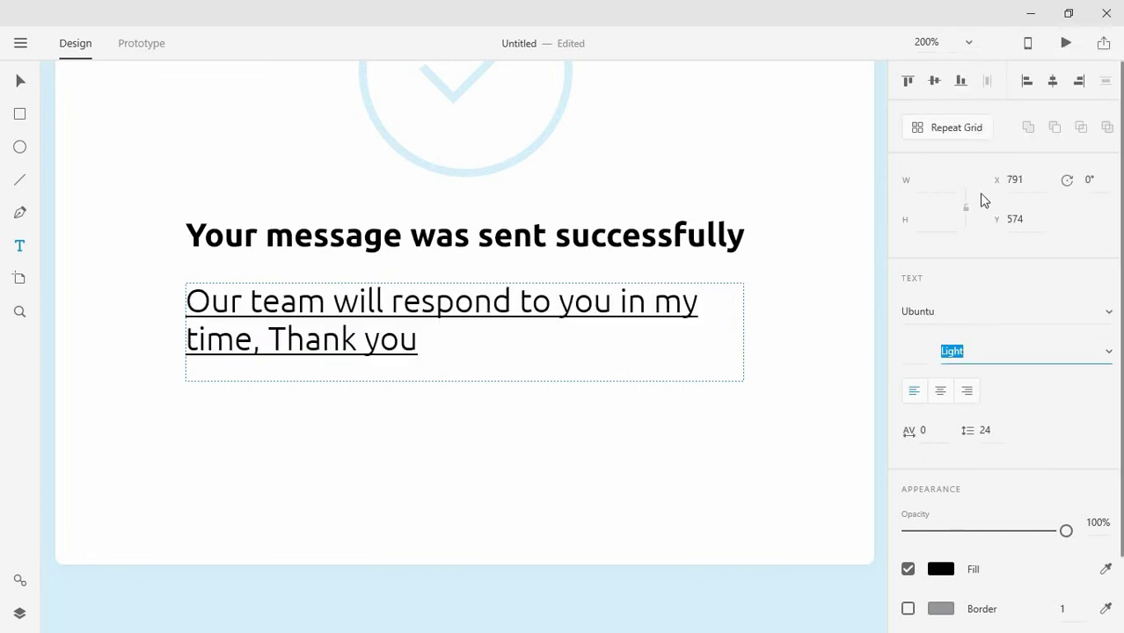
left_click(940, 392)
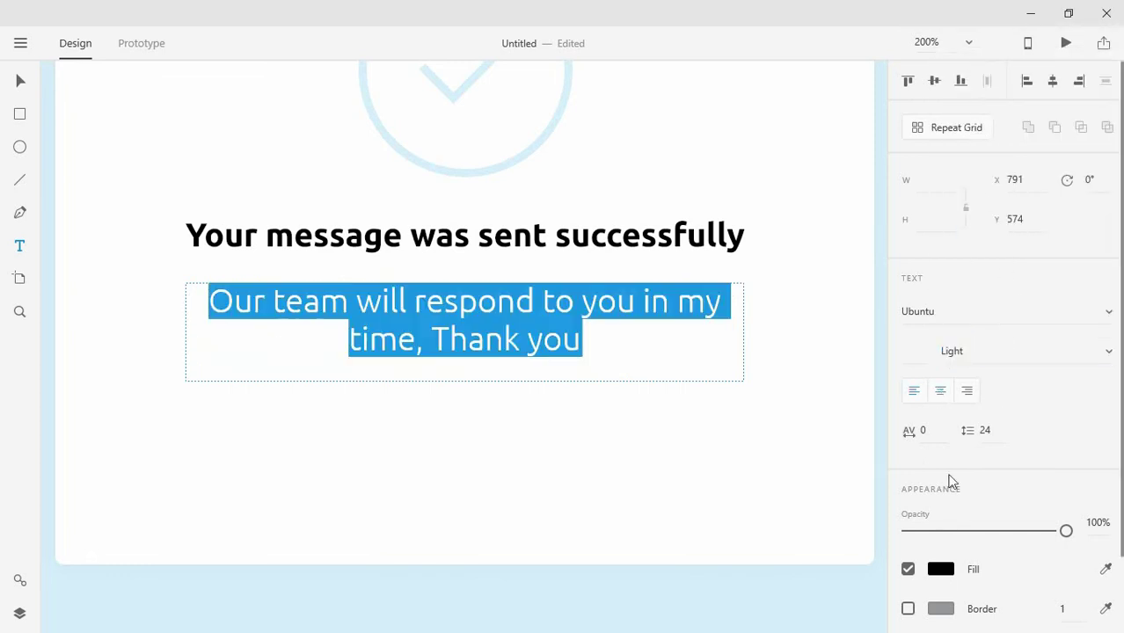
left_click(939, 572)
left_click_drag(818, 493, 670, 375)
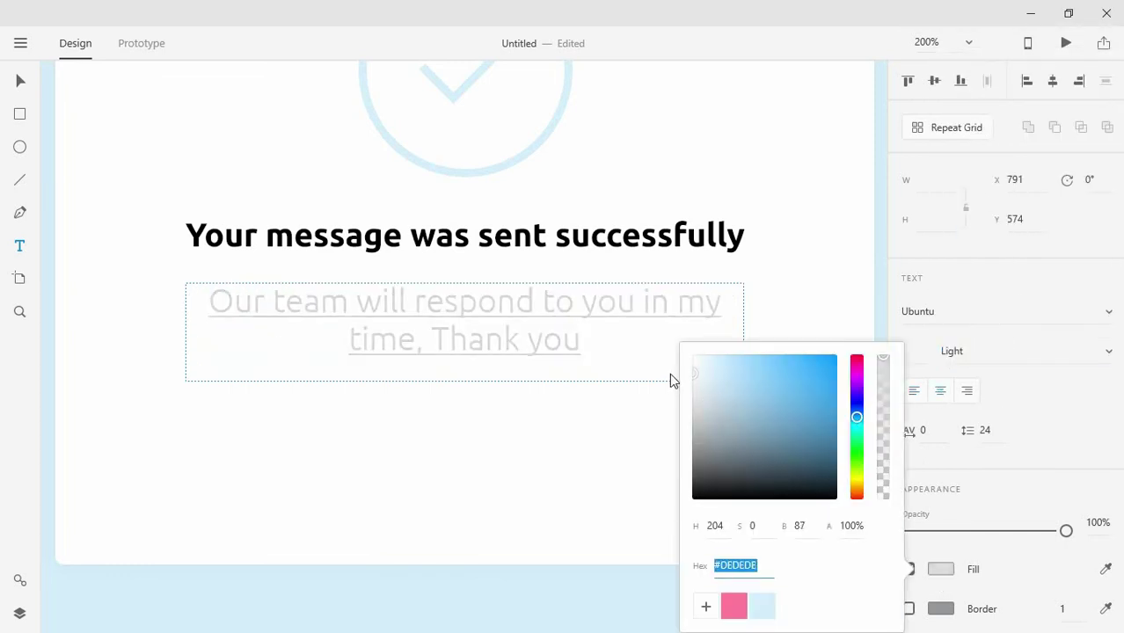
left_click(20, 84)
Step: Nudge the card down 20 px and move the description and heading lower
left_click(213, 149)
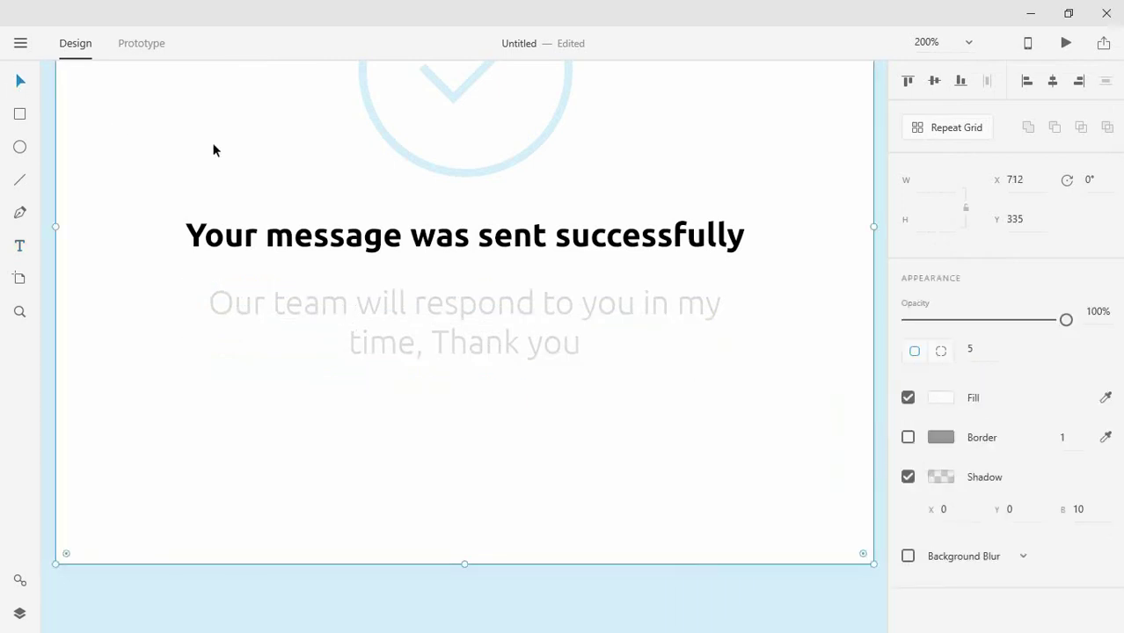
key("ctrl+minus")
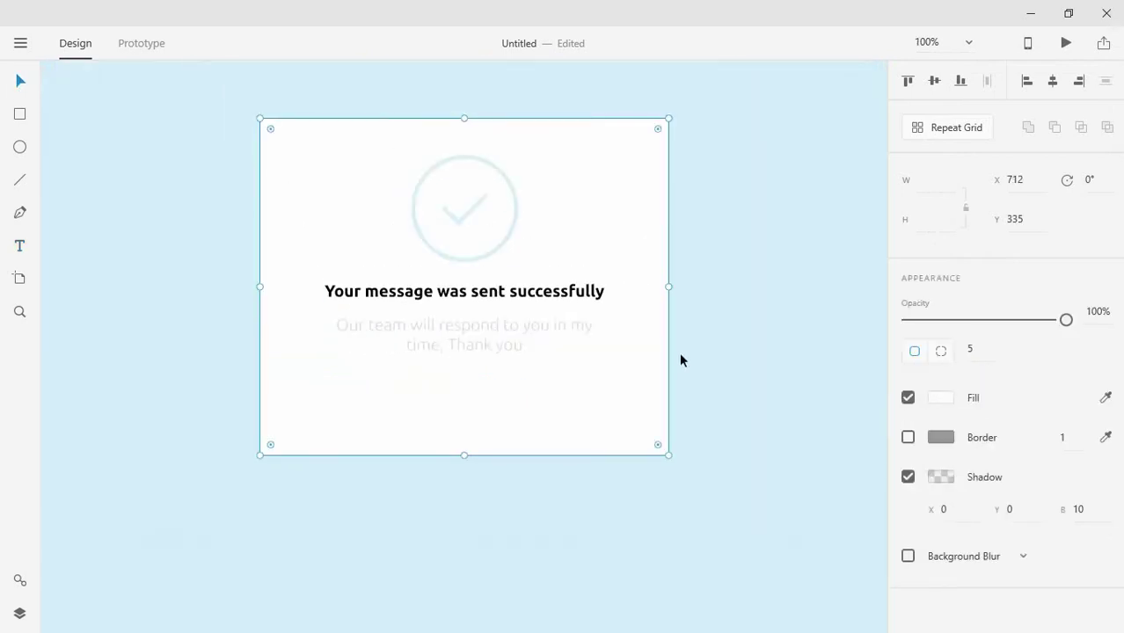
key("shift+Down")
key("shift+Down")
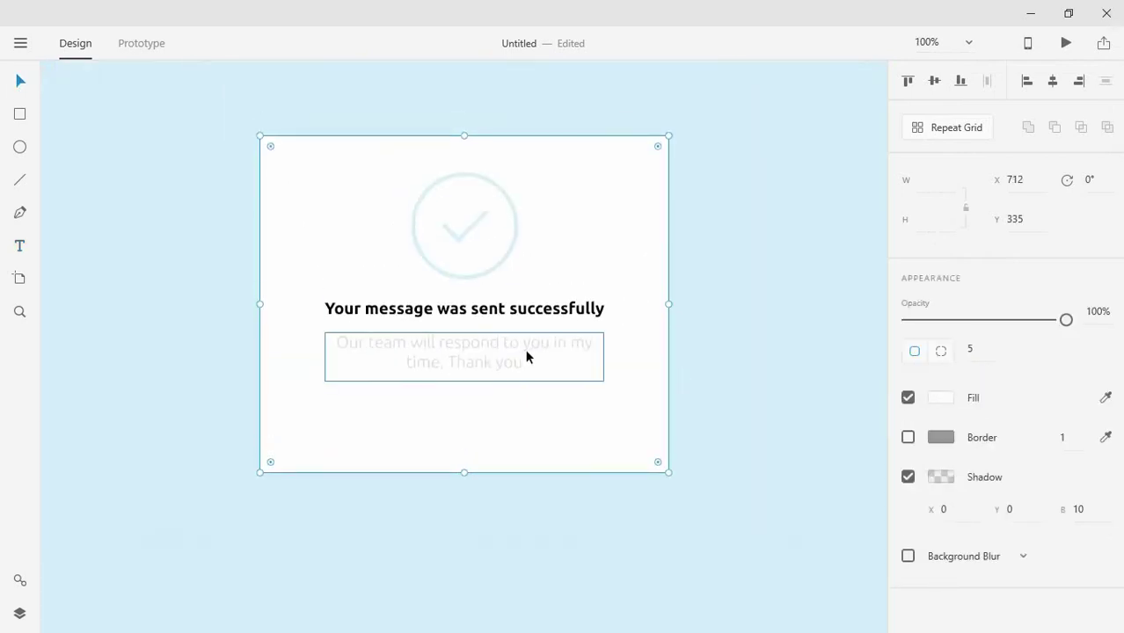
left_click(521, 359)
mouse_move(521, 360)
left_mouse_down()
mouse_move(522, 413)
mouse_move(518, 398)
mouse_move(487, 401)
left_mouse_up()
left_click_drag(495, 311, 490, 362)
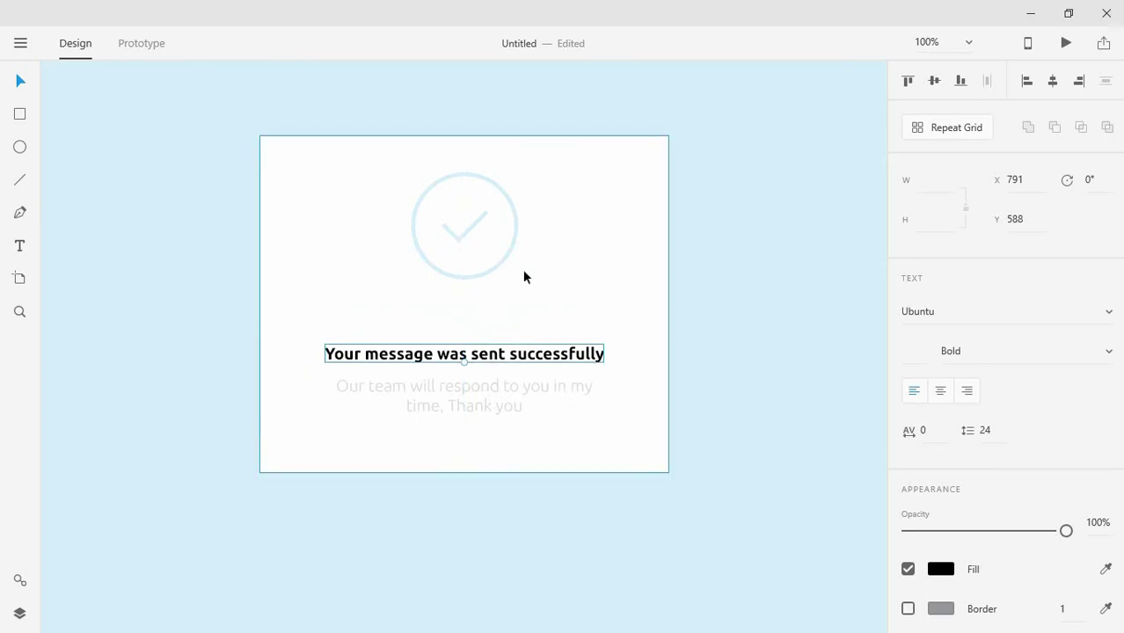
Step: Group the check ring with its tick and shift the group slightly down
left_click(475, 237)
right_click(502, 187)
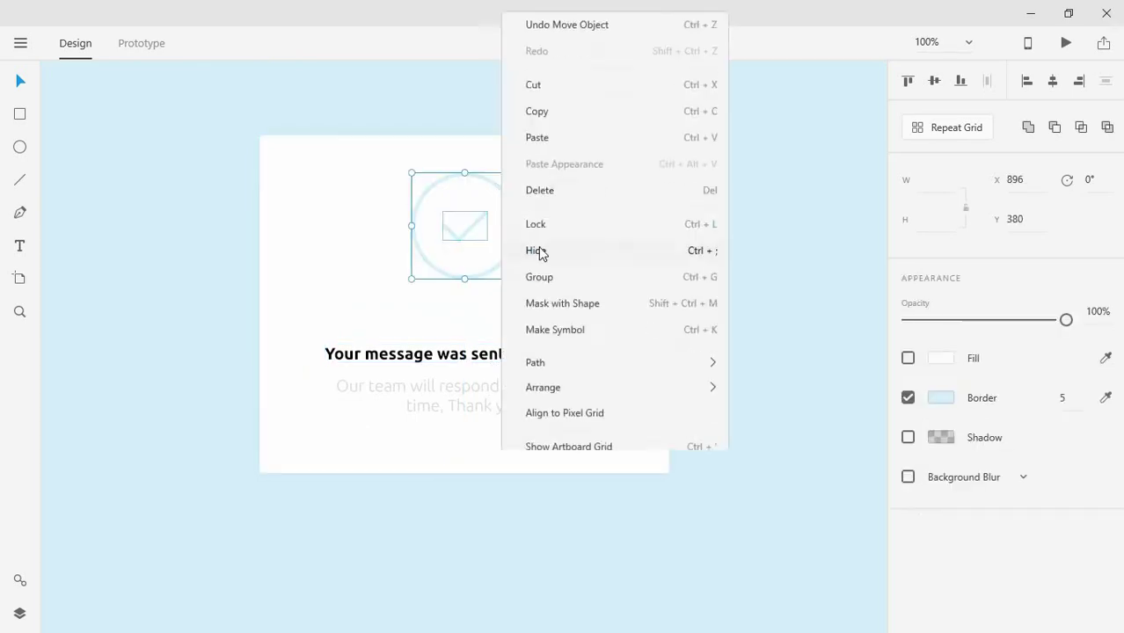
left_click(563, 265)
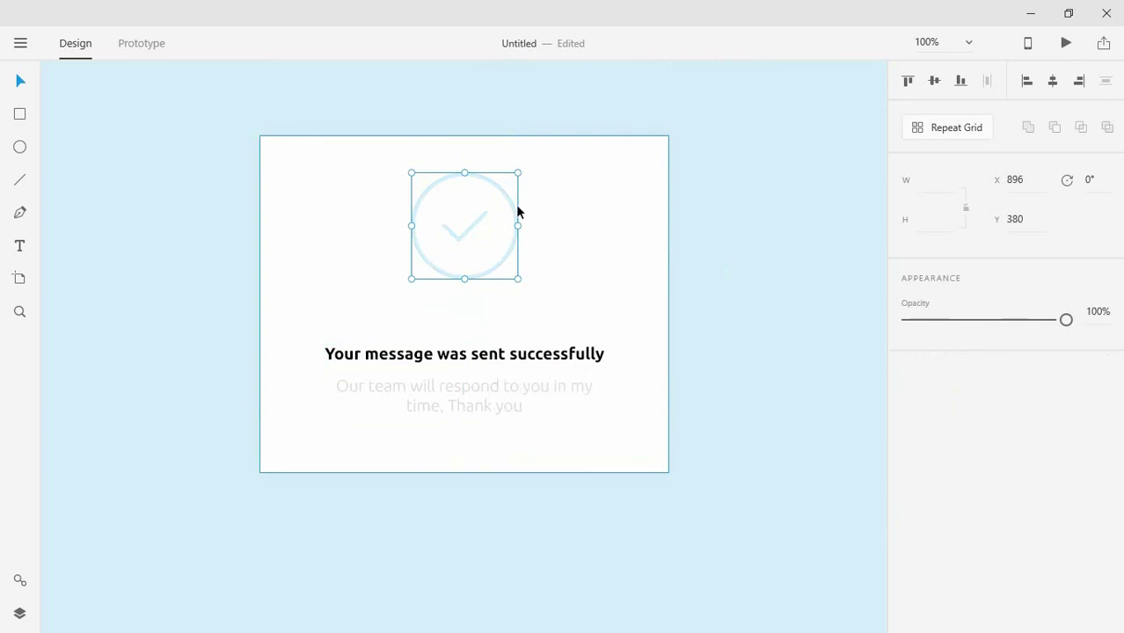
left_click_drag(507, 208, 513, 226)
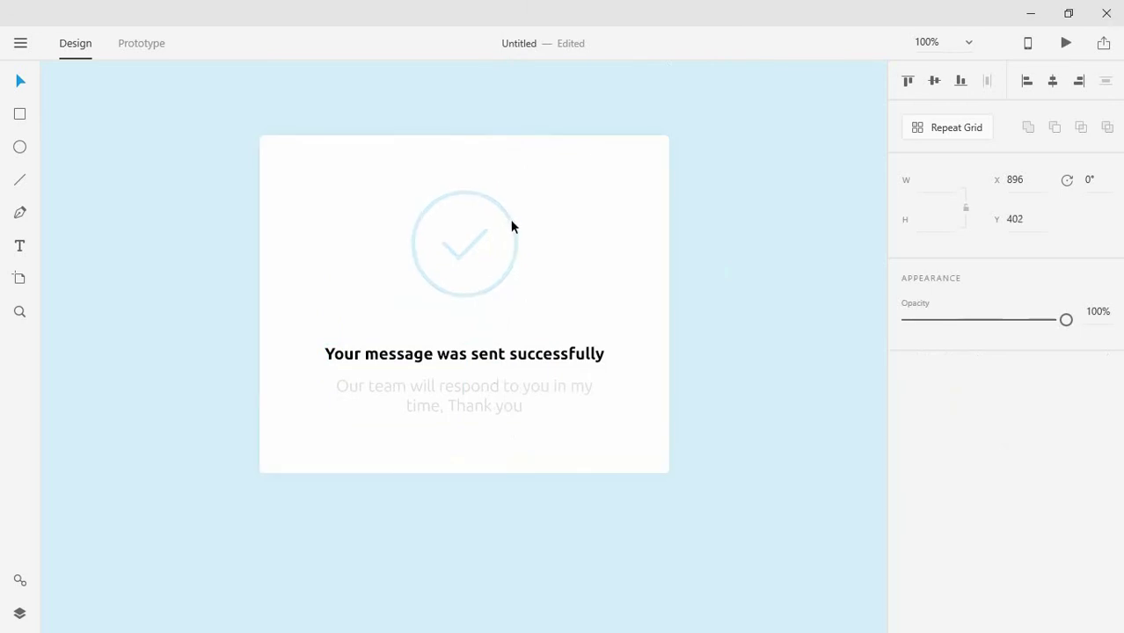
left_click(723, 220)
key("ctrl+plus")
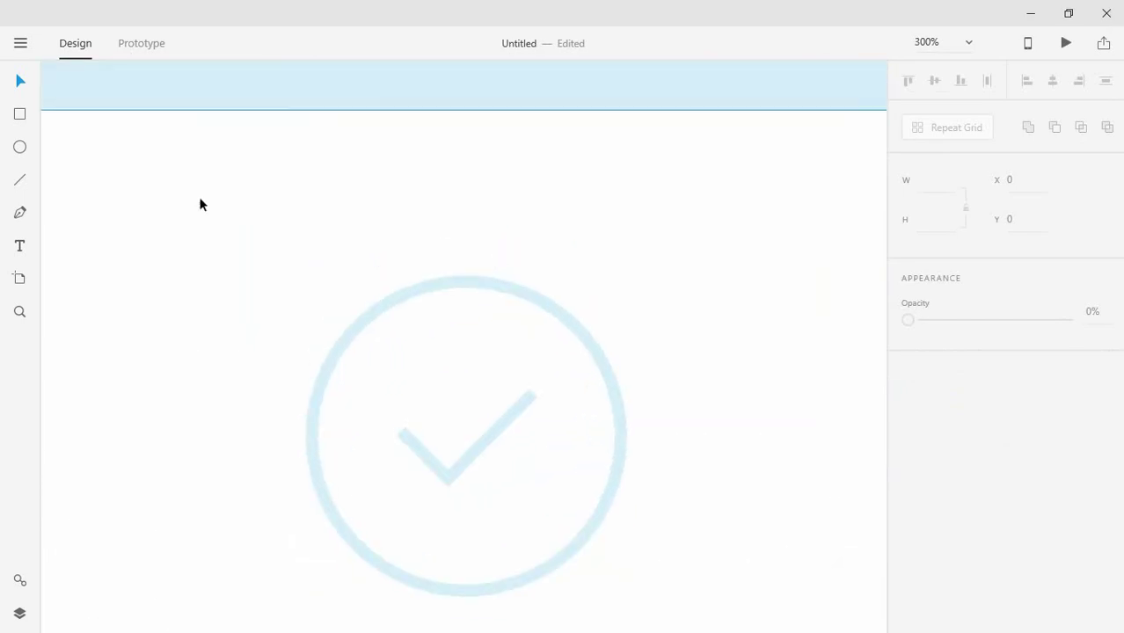
Step: Draw a borderless #D5EEFA-filled circle centred on the card's top edge
left_click(19, 147)
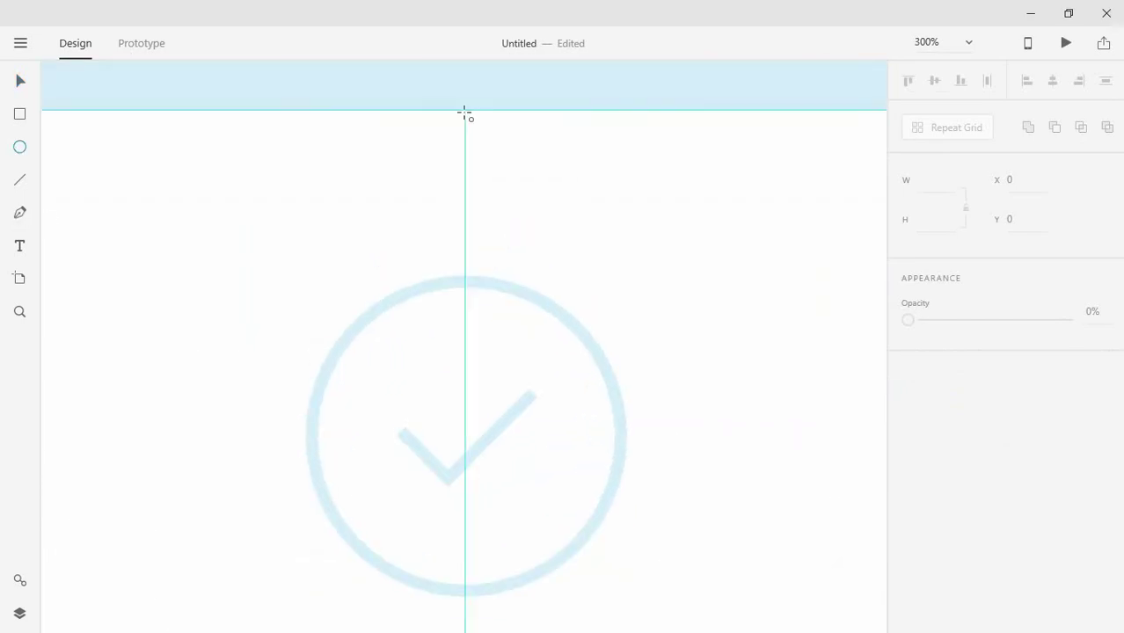
left_click_drag(466, 113, 514, 200)
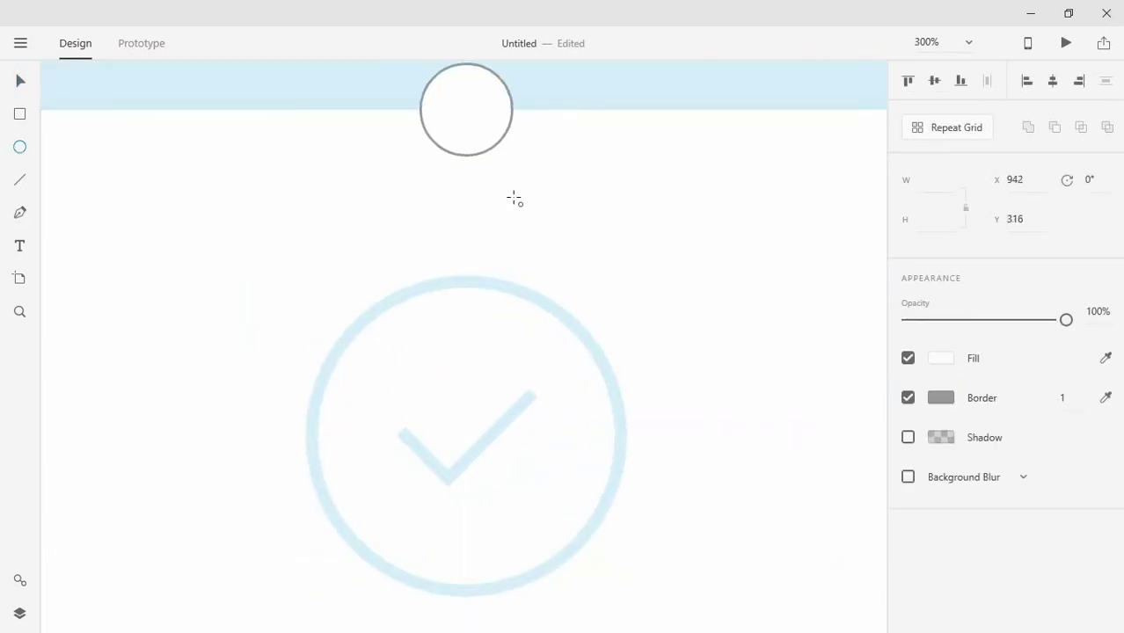
scroll(747, 269, "up", 1)
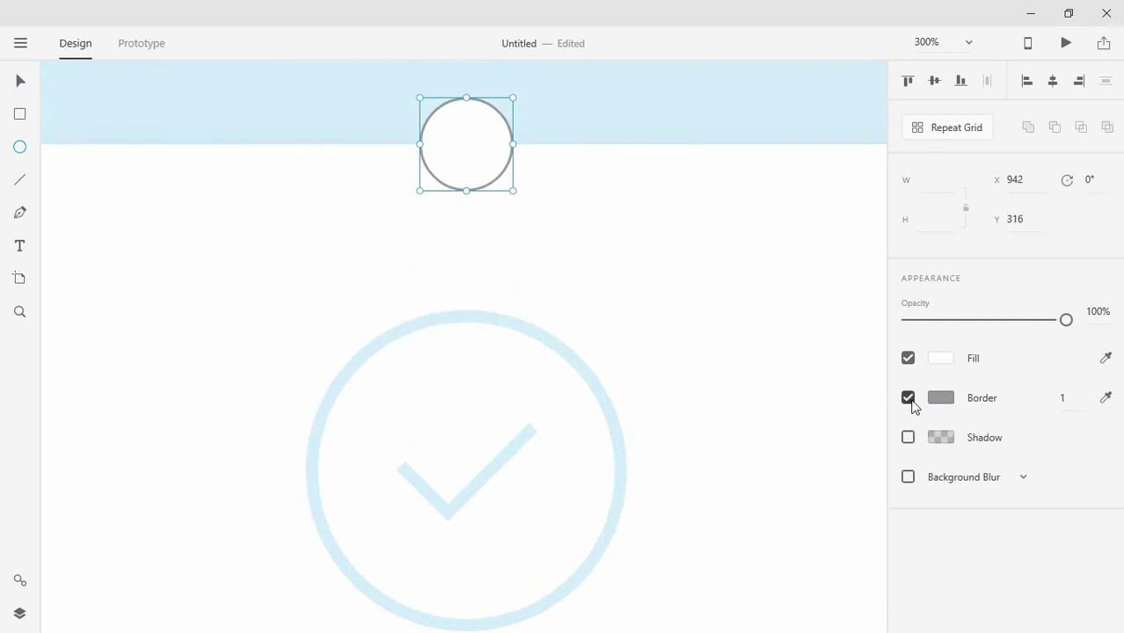
left_click(908, 398)
left_click(940, 358)
left_click(762, 490)
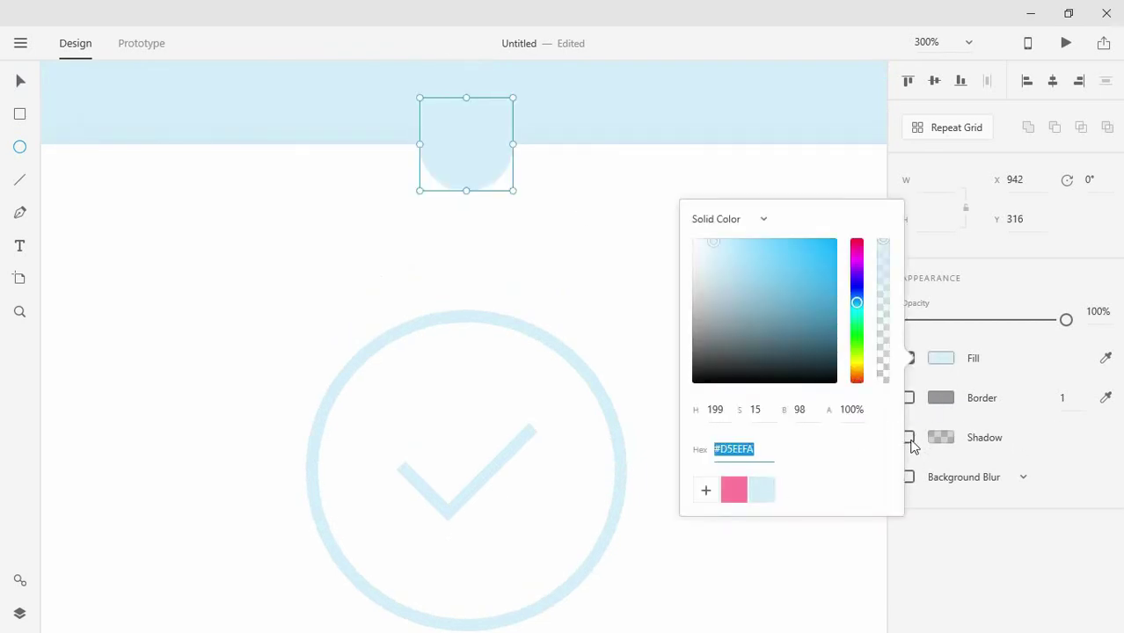
left_click(1048, 456)
Step: Give the circle a drop shadow with offset 0, blur 10 and 5% opacity
left_click(908, 438)
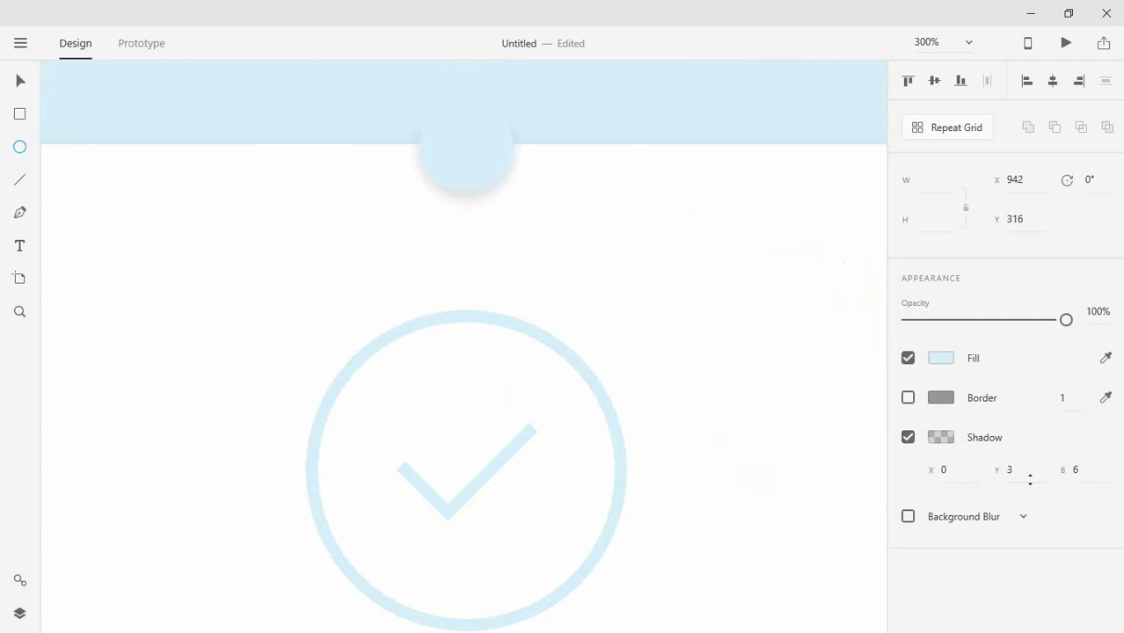
left_click(1077, 472)
type("10")
left_click(1010, 470)
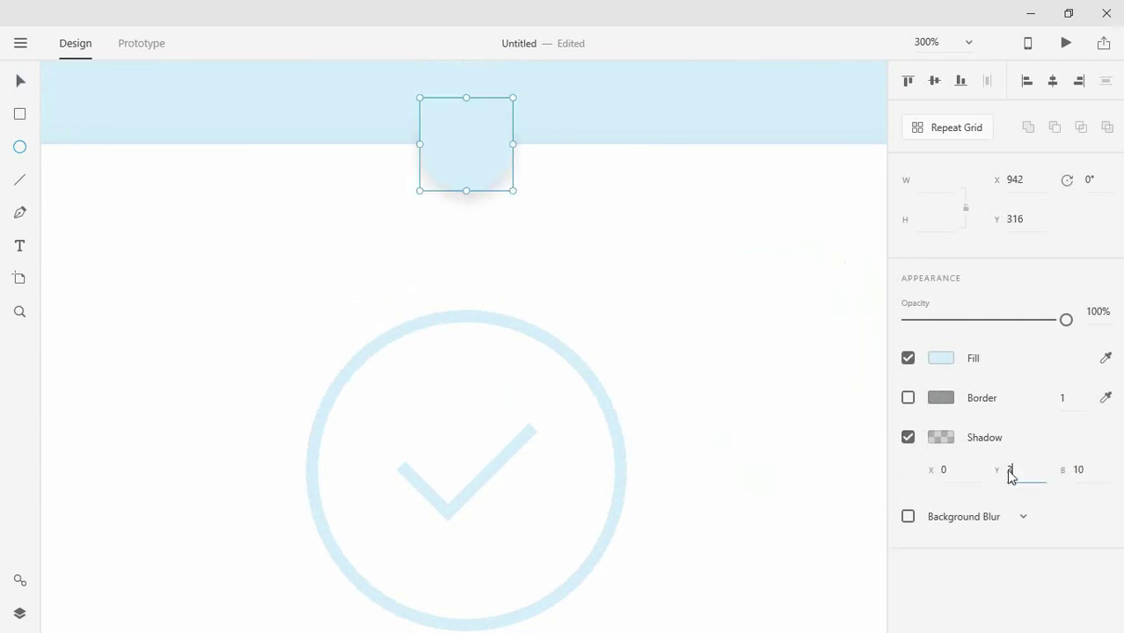
type("0")
left_click(936, 440)
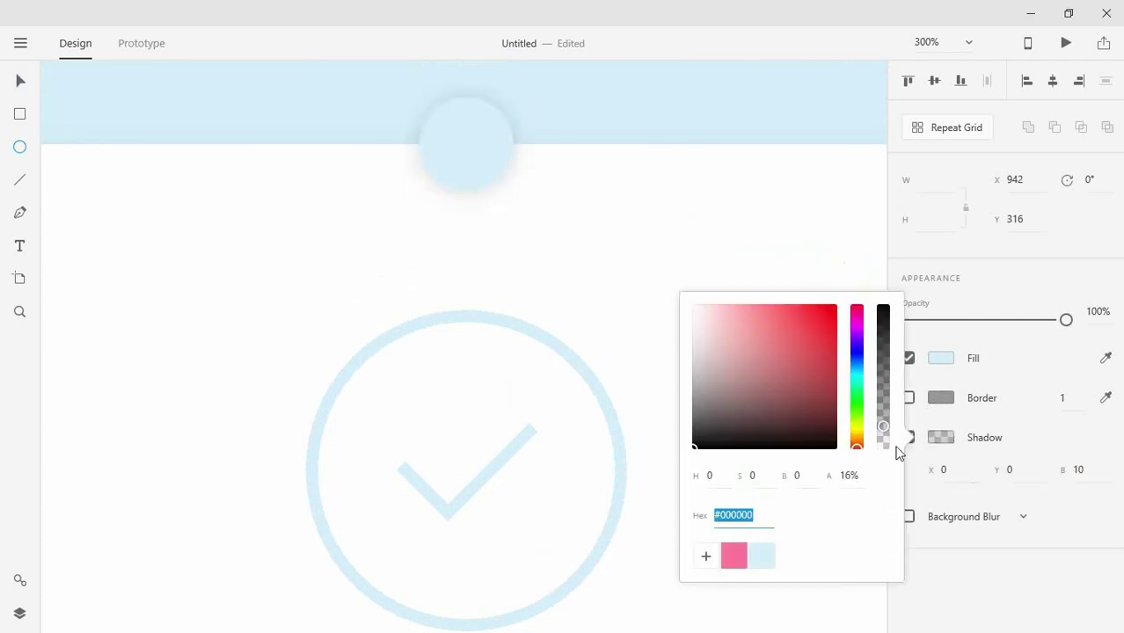
left_click(855, 476)
type("5")
key("Return")
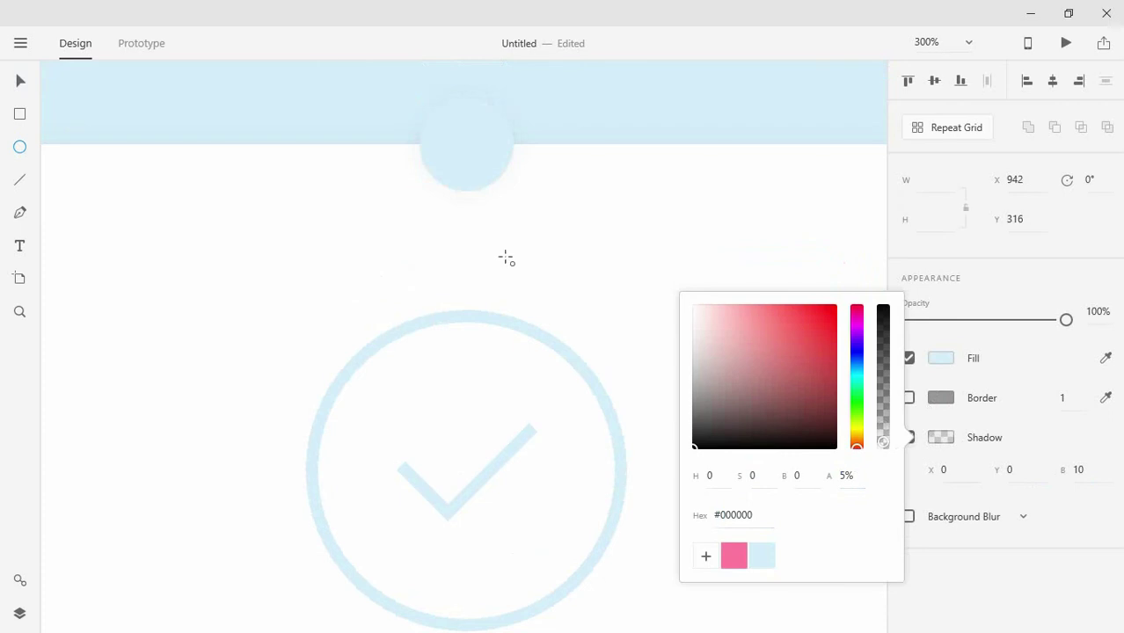
key("Escape")
key("Escape")
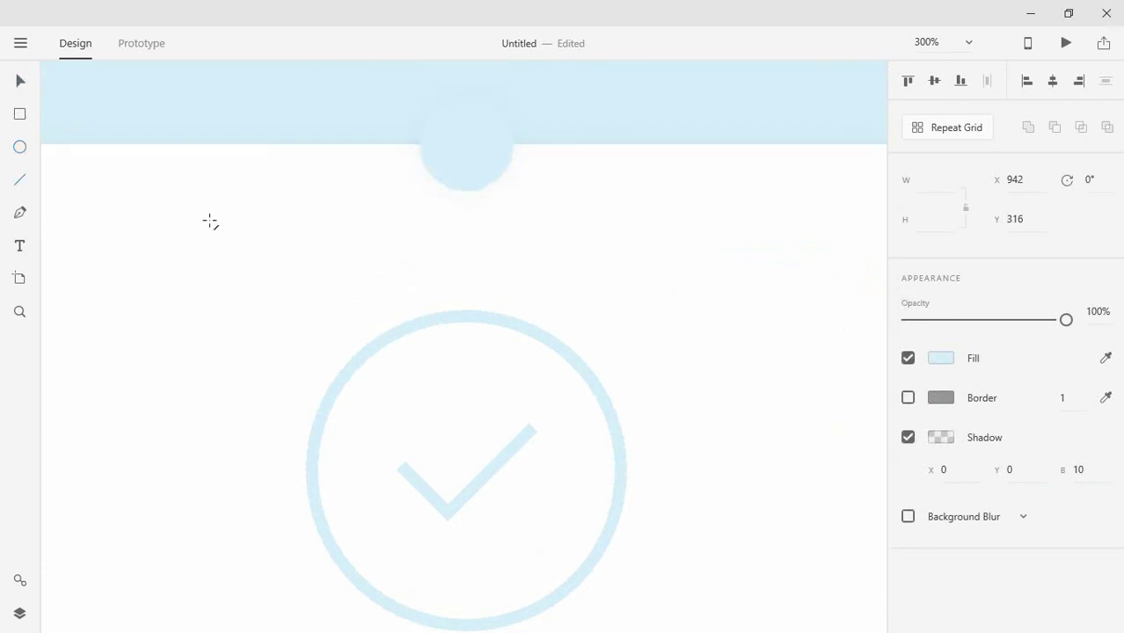
Step: Draw a short vertical line and set its border thickness to 2
left_click_drag(210, 222, 207, 262)
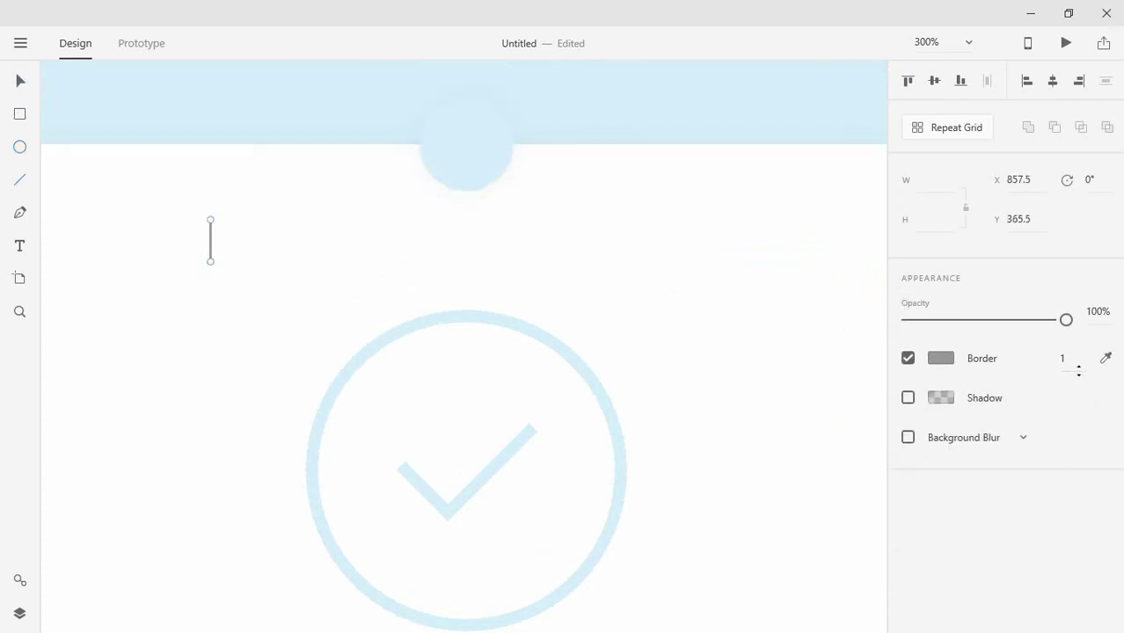
left_click(1073, 360)
type("5")
key("Return")
left_click(1074, 363)
key("Return")
left_click(1074, 363)
type("2")
key("Return")
Step: Copy and paste the line, cross the two, rotate them 45° into an X, and centre it on the circle
right_click(215, 230)
left_click(246, 105)
right_click(219, 251)
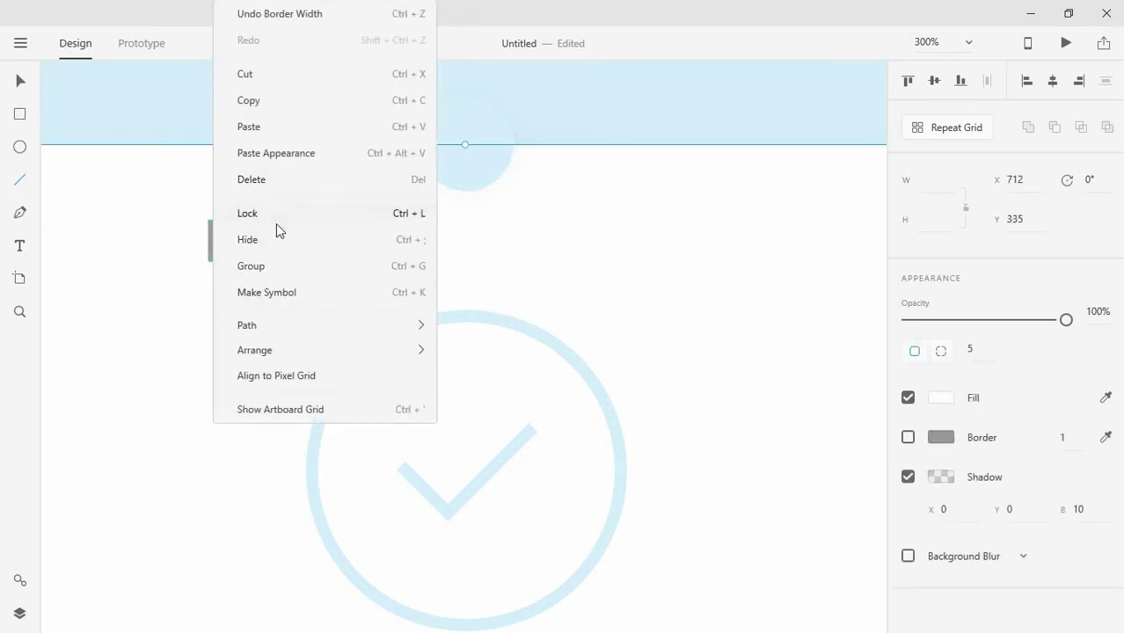
left_click(251, 127)
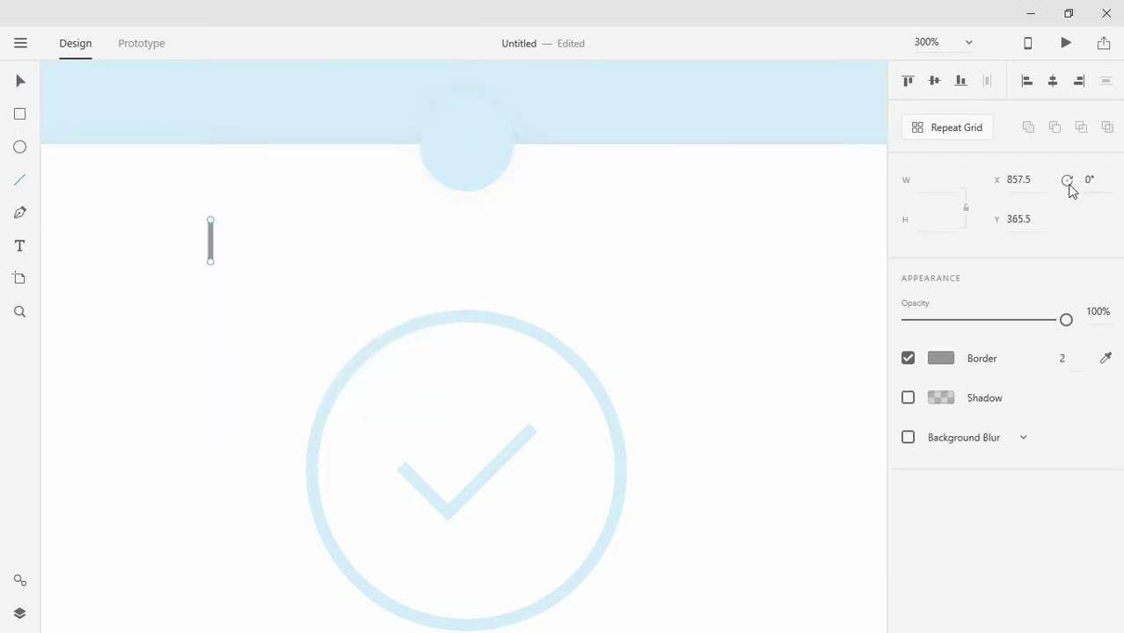
mouse_move(1072, 192)
left_mouse_down()
mouse_move(1043, 278)
mouse_move(1067, 308)
left_mouse_up()
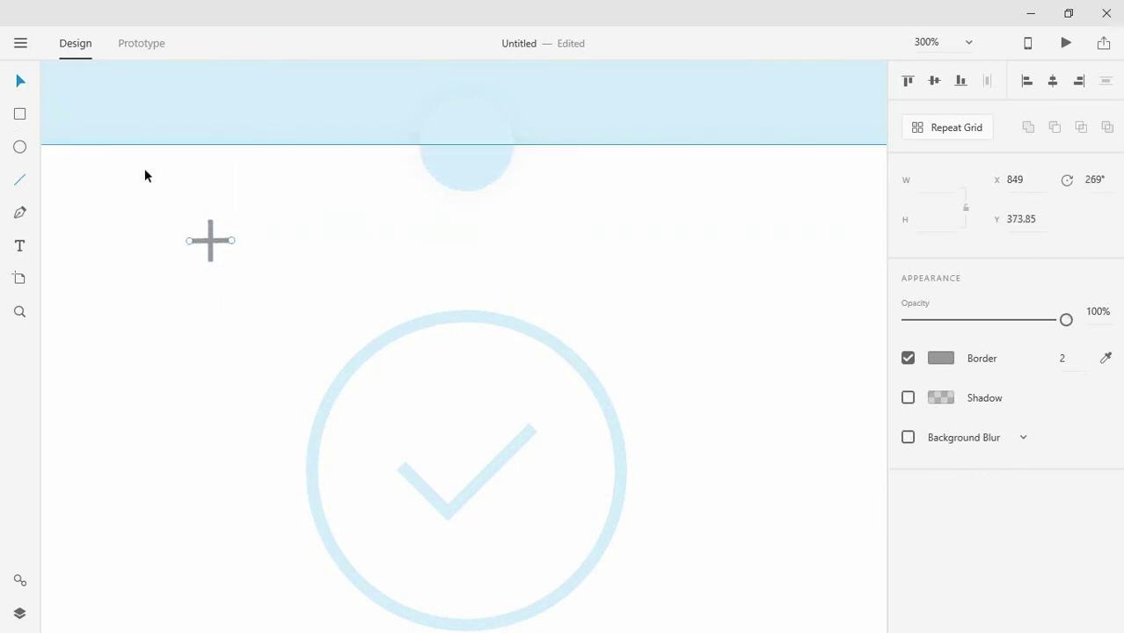
left_click(211, 230, "shift")
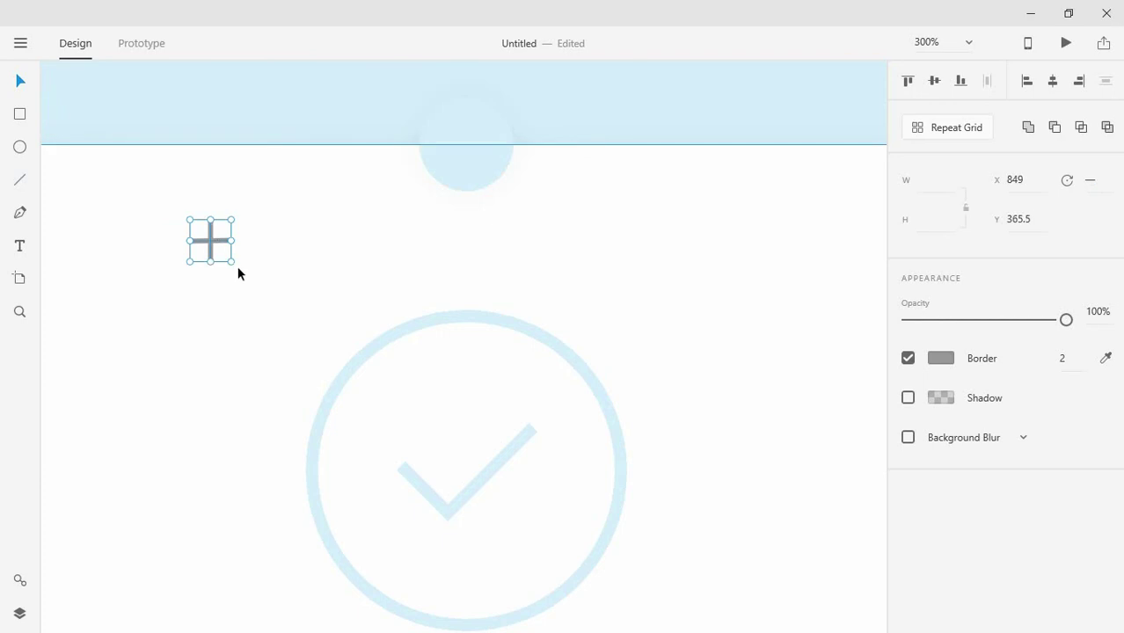
left_click_drag(237, 265, 263, 239)
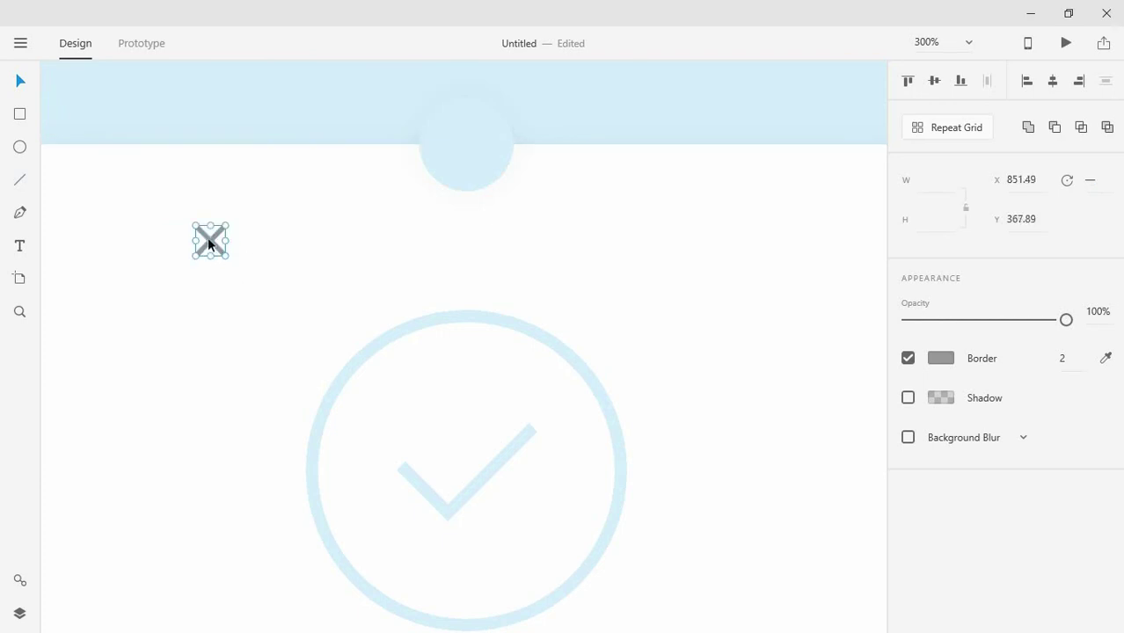
left_click_drag(441, 187, 464, 135)
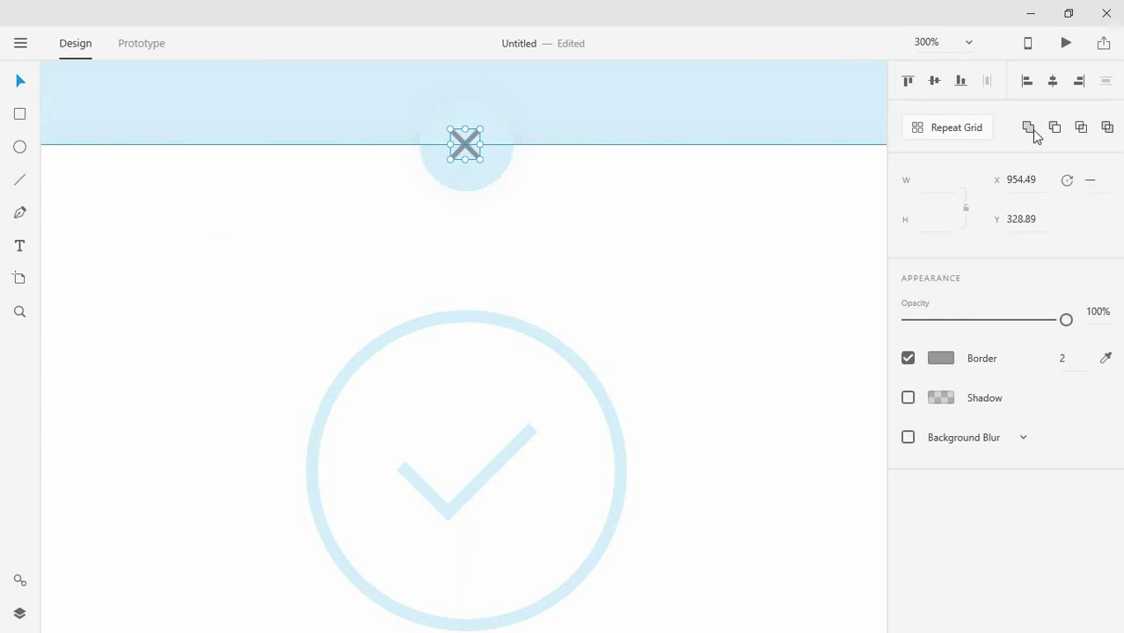
Step: Change the X's border colour to white #FFFFFF
left_click(949, 367)
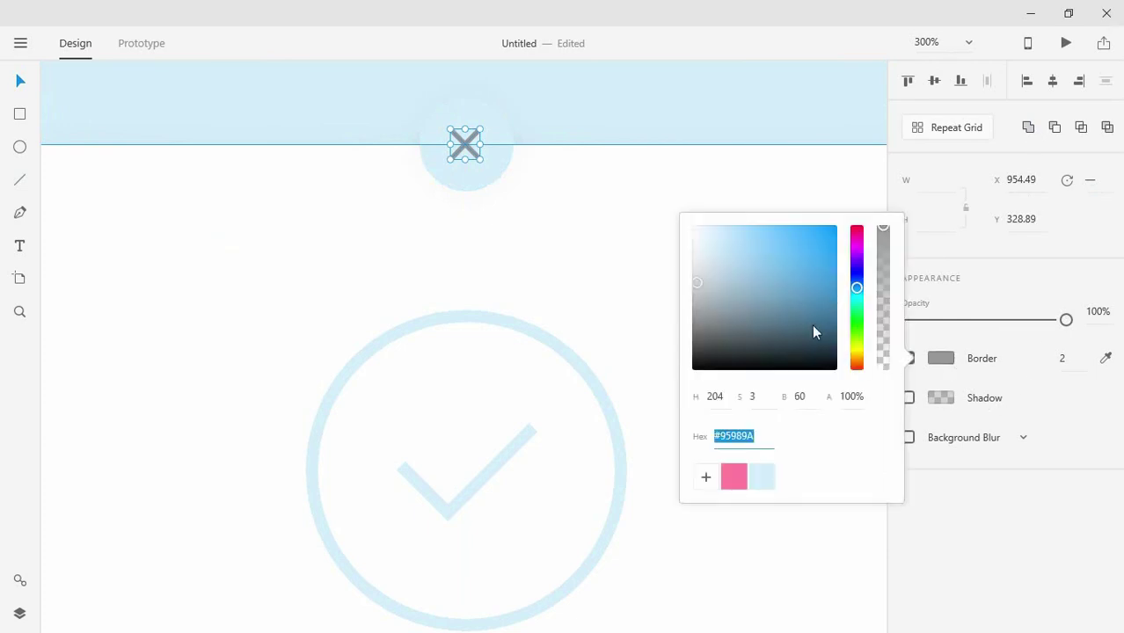
left_click_drag(812, 324, 667, 210)
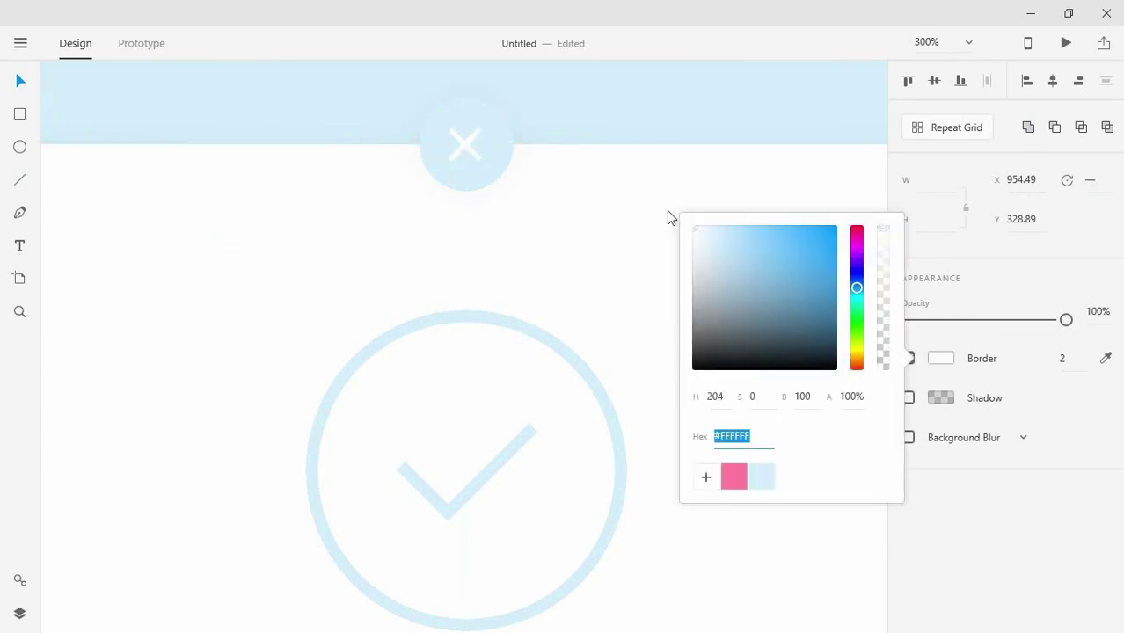
left_click(926, 406)
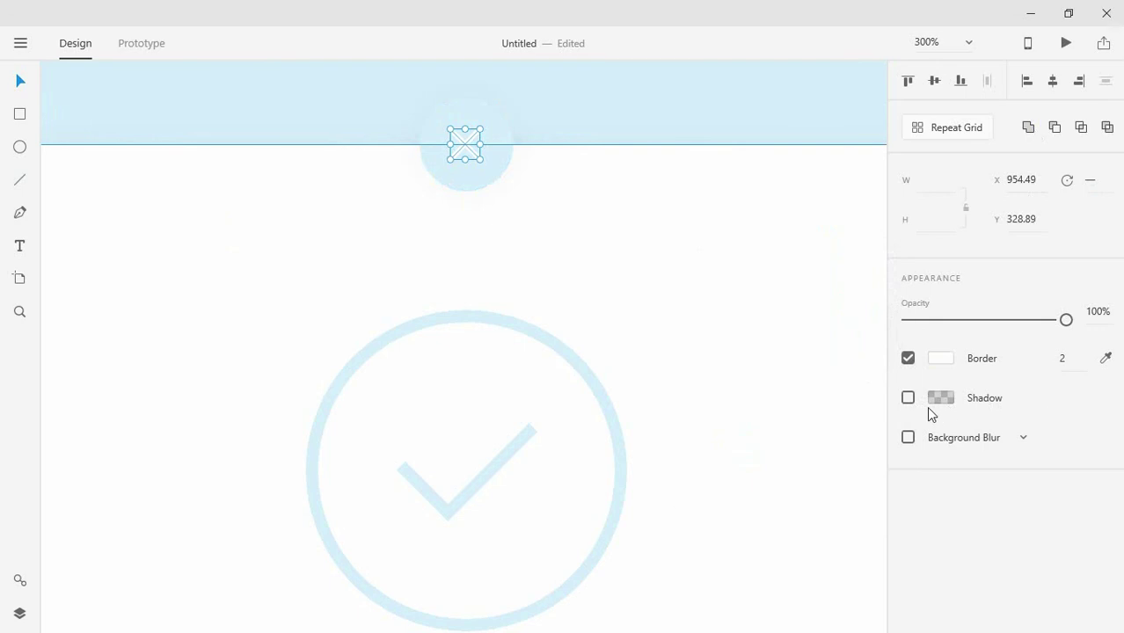
Step: Give the X a shadow with blur 3, Y offset 0 and 5% opacity
left_click(909, 398)
left_click(1080, 431)
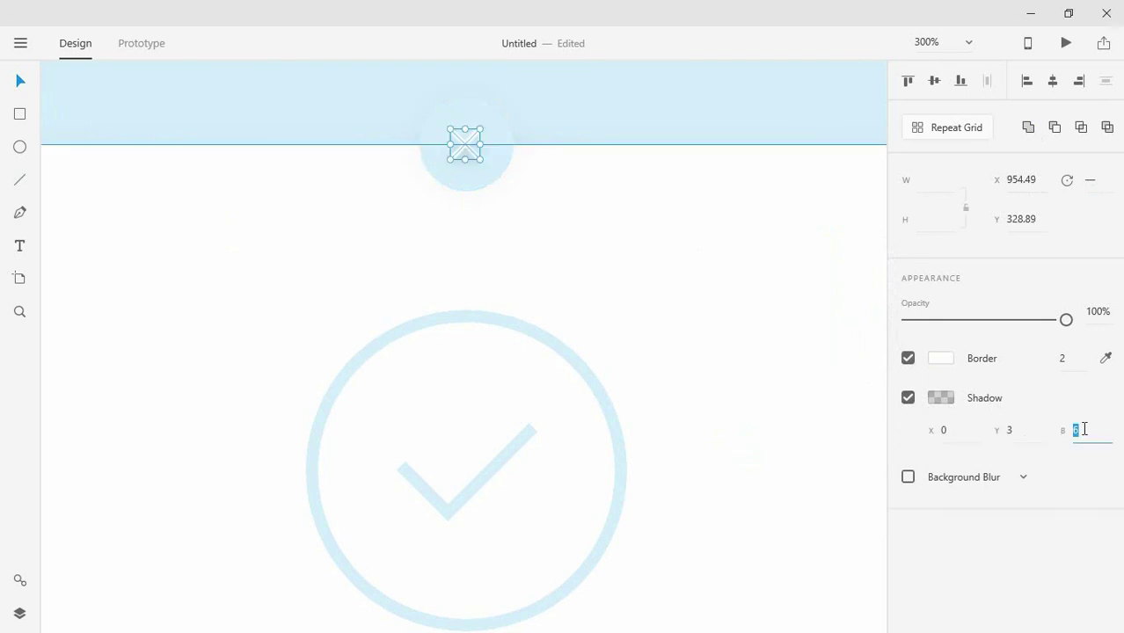
type("3")
left_click(1013, 432)
type("0")
left_click(939, 398)
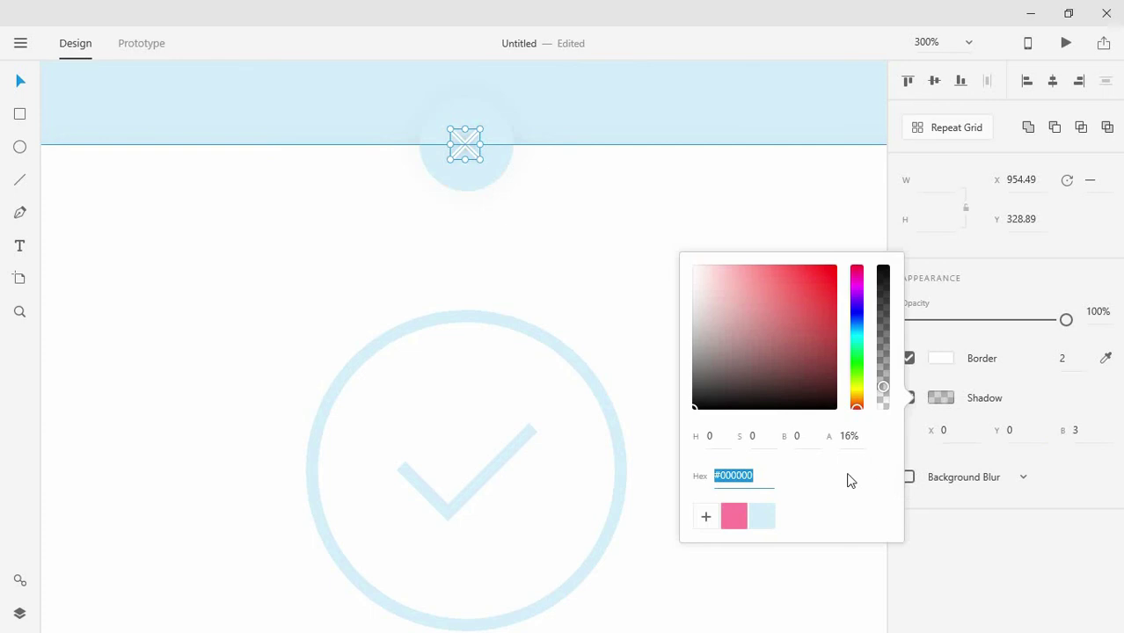
left_click(847, 437)
type("5")
key("Return")
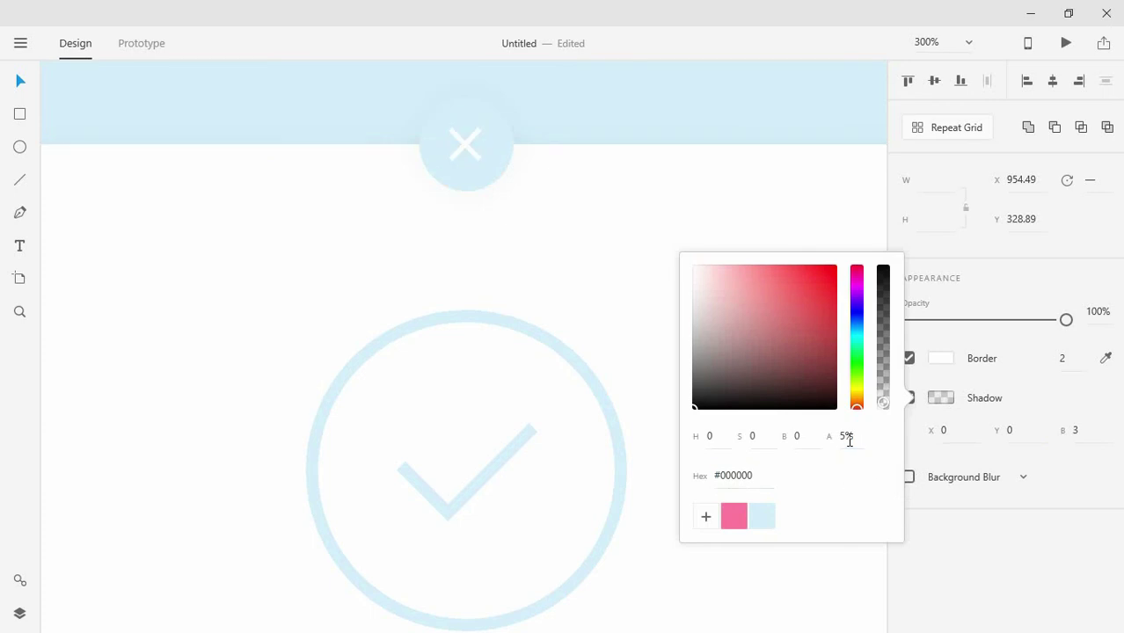
left_click(254, 269)
left_click(254, 270)
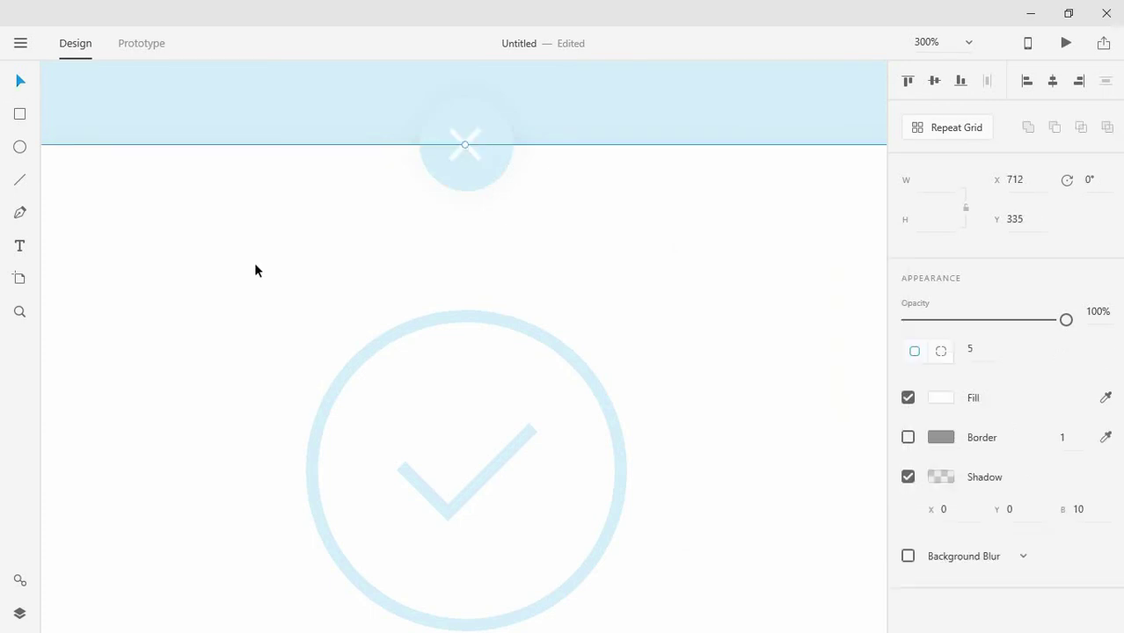
Step: Marquee-select the success card and all its elements and group them
key("ctrl+1")
left_click(521, 227)
scroll(524, 225, "down", 1)
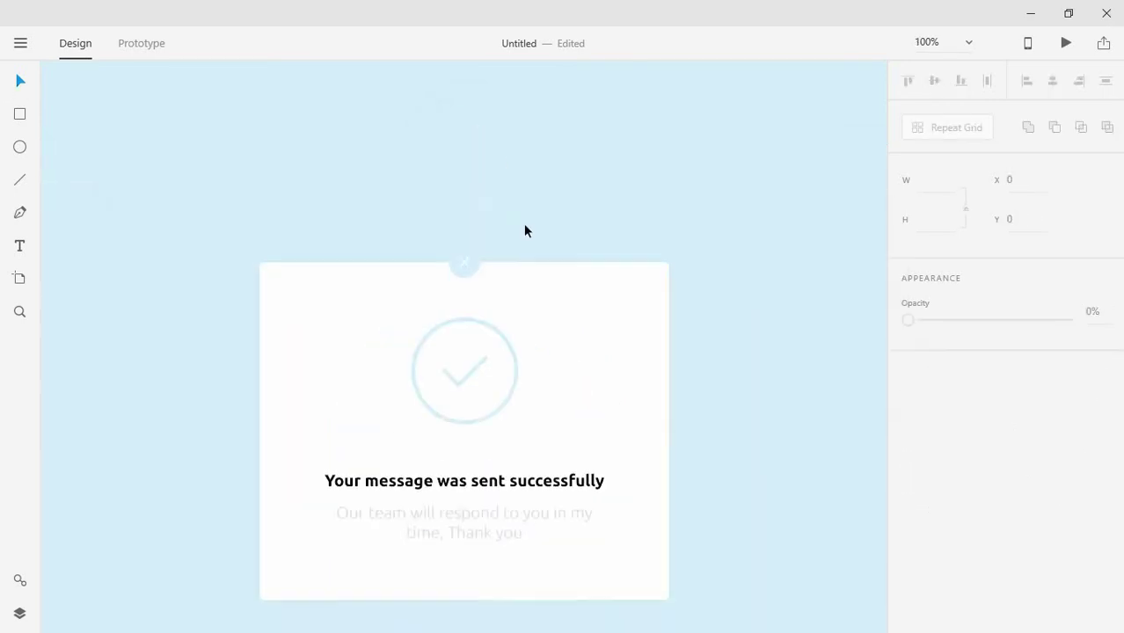
scroll(645, 220, "down", 1)
scroll(646, 225, "down", 2)
scroll(646, 224, "down", 2)
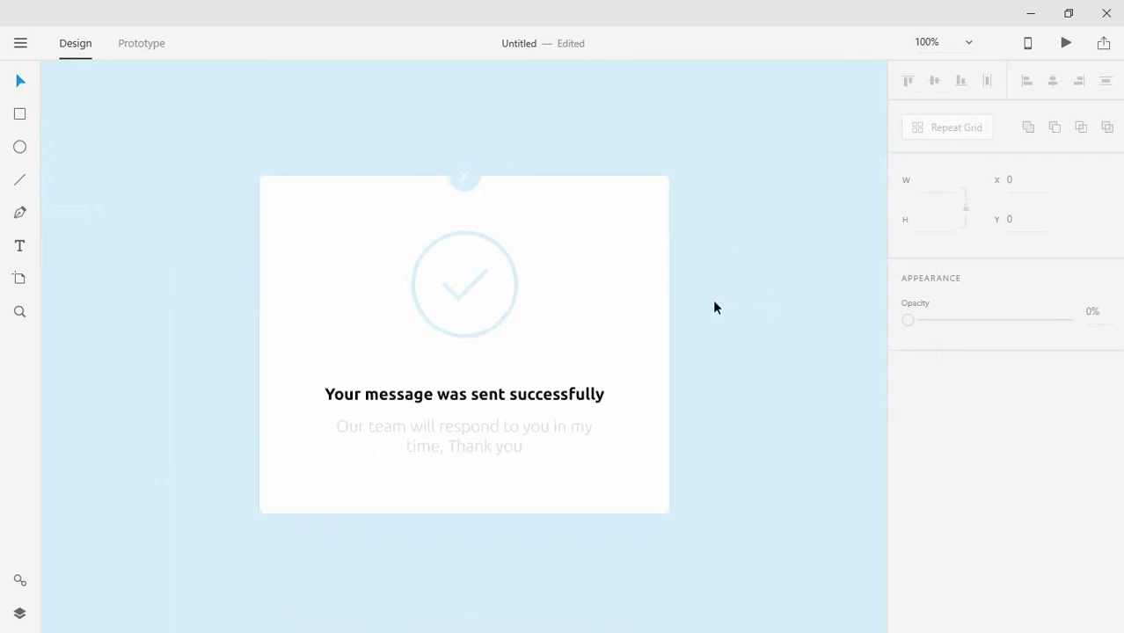
left_click_drag(674, 155, 293, 508)
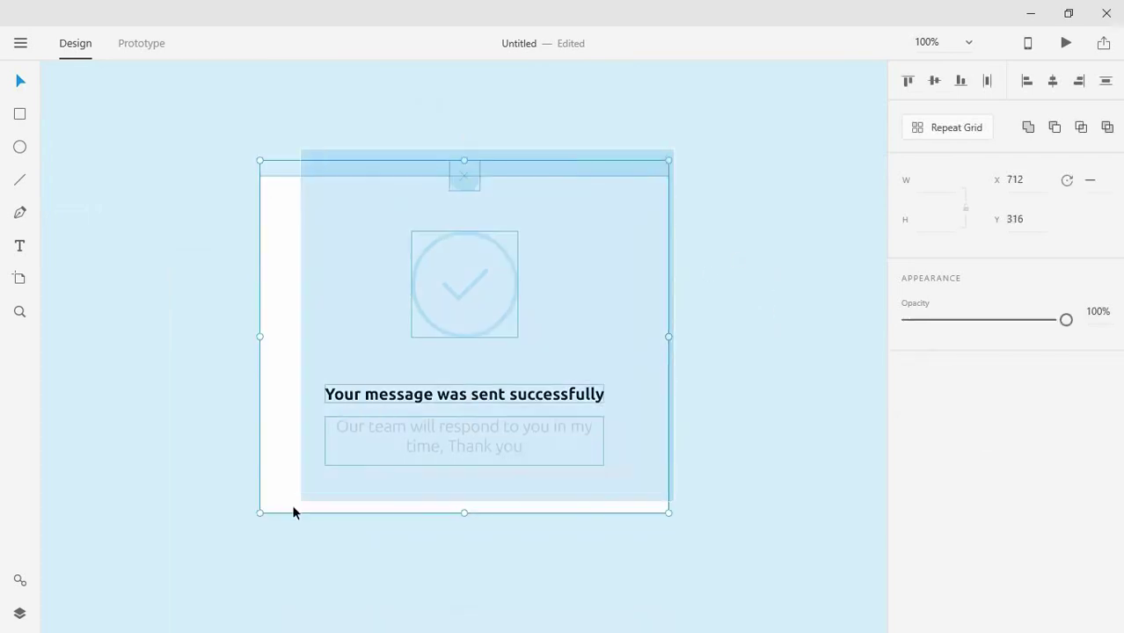
right_click(481, 281)
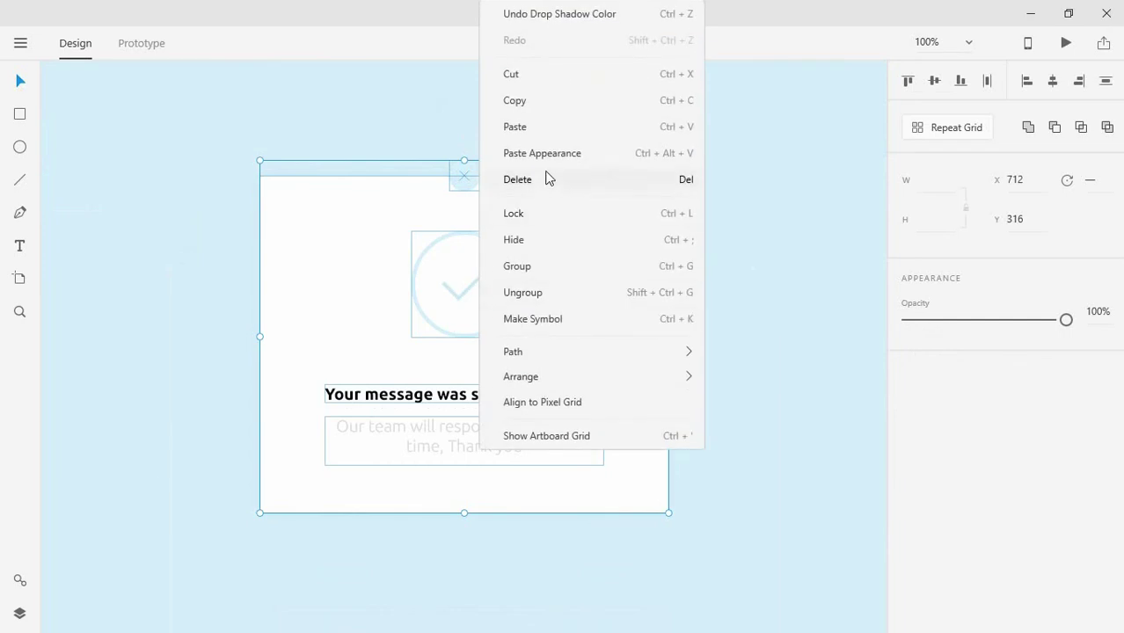
left_click(547, 266)
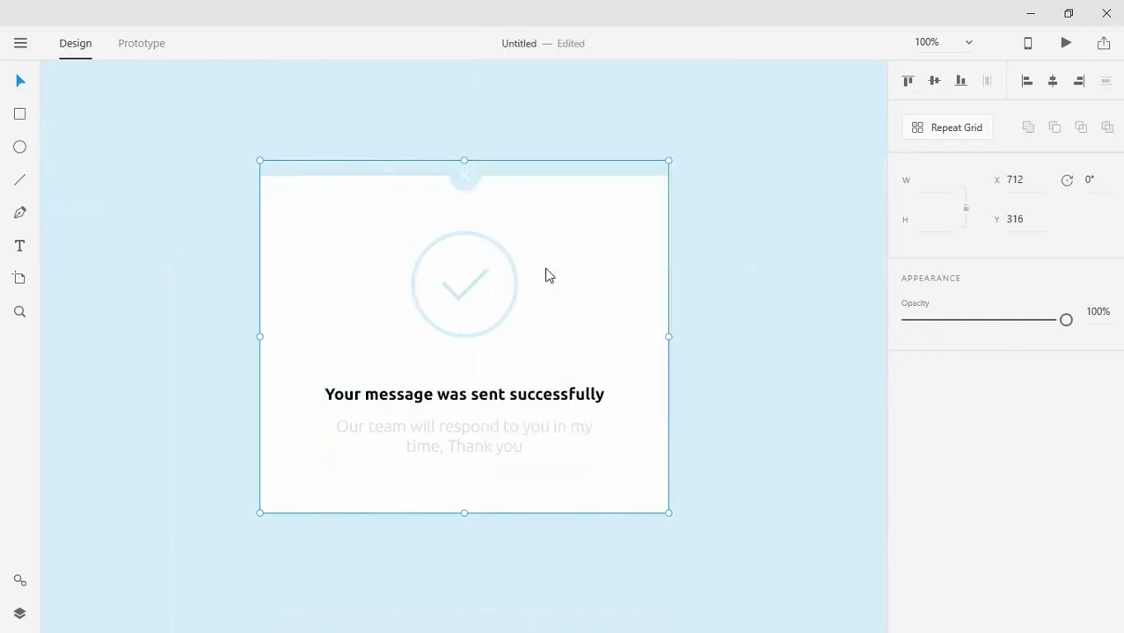
Step: Copy and paste the grouped card, placing the duplicate to the right of the original
right_click(511, 300)
left_click(570, 104)
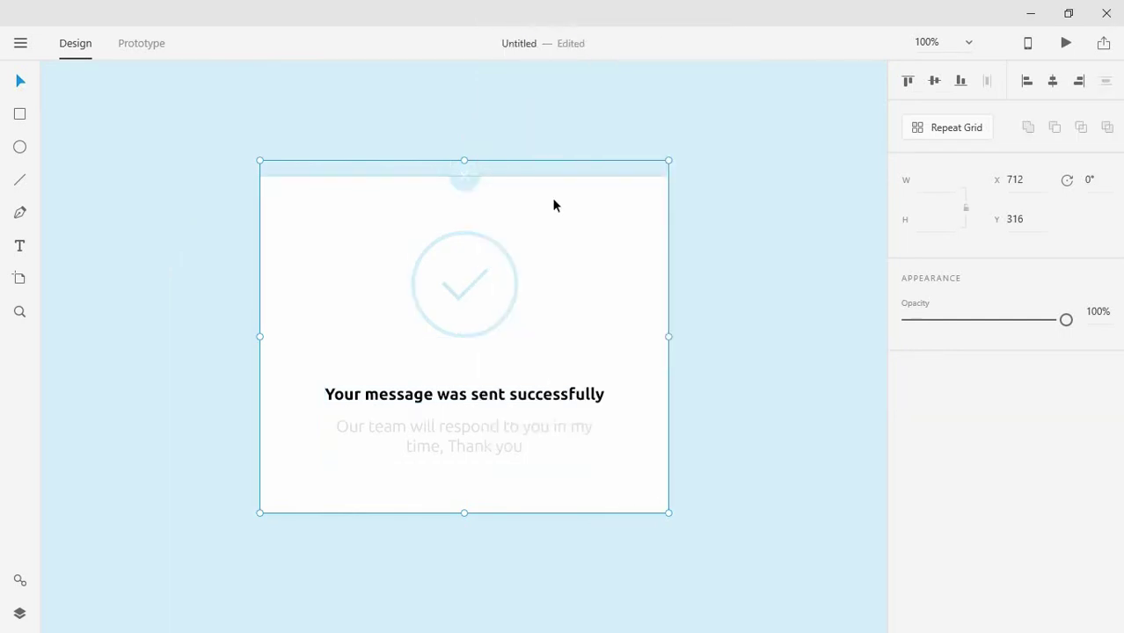
right_click(538, 257)
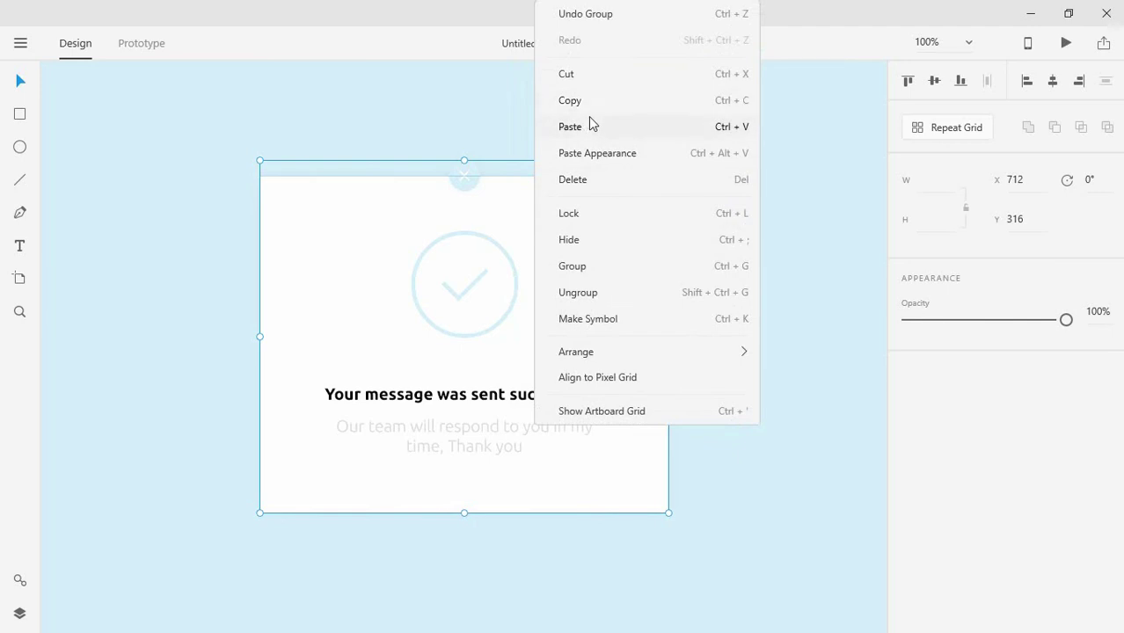
left_click(591, 131)
mouse_move(580, 176)
left_mouse_down()
mouse_move(701, 290)
mouse_move(786, 286)
left_mouse_up()
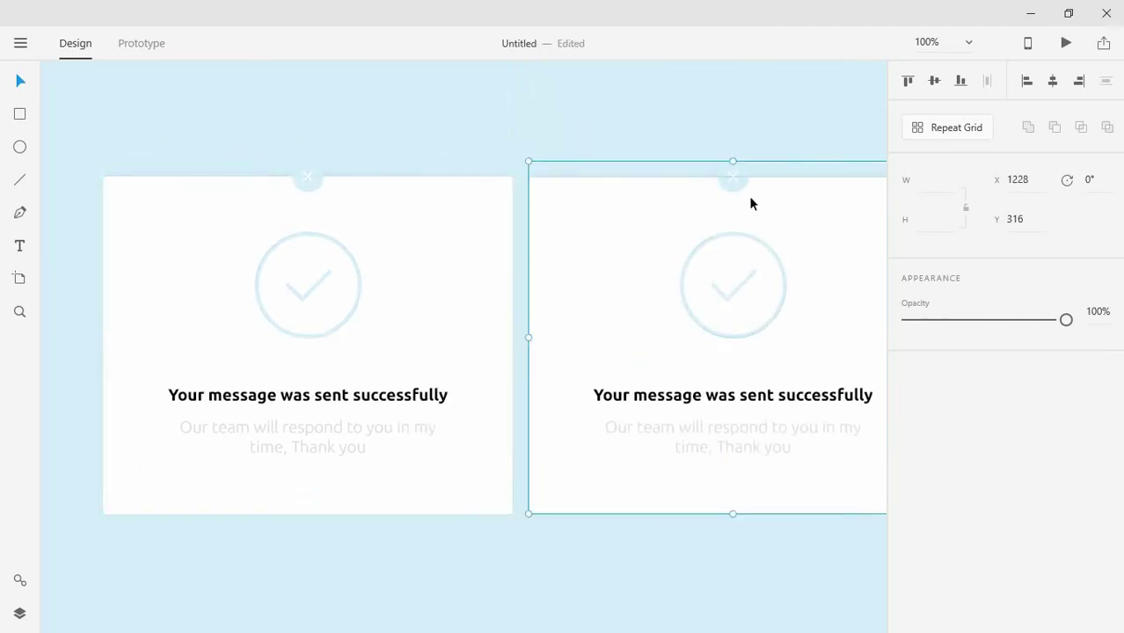
left_click(764, 145)
left_click_drag(765, 143, 585, 151)
Step: Fill the duplicate card's close button with the pink swatch
key("ctrl+equal")
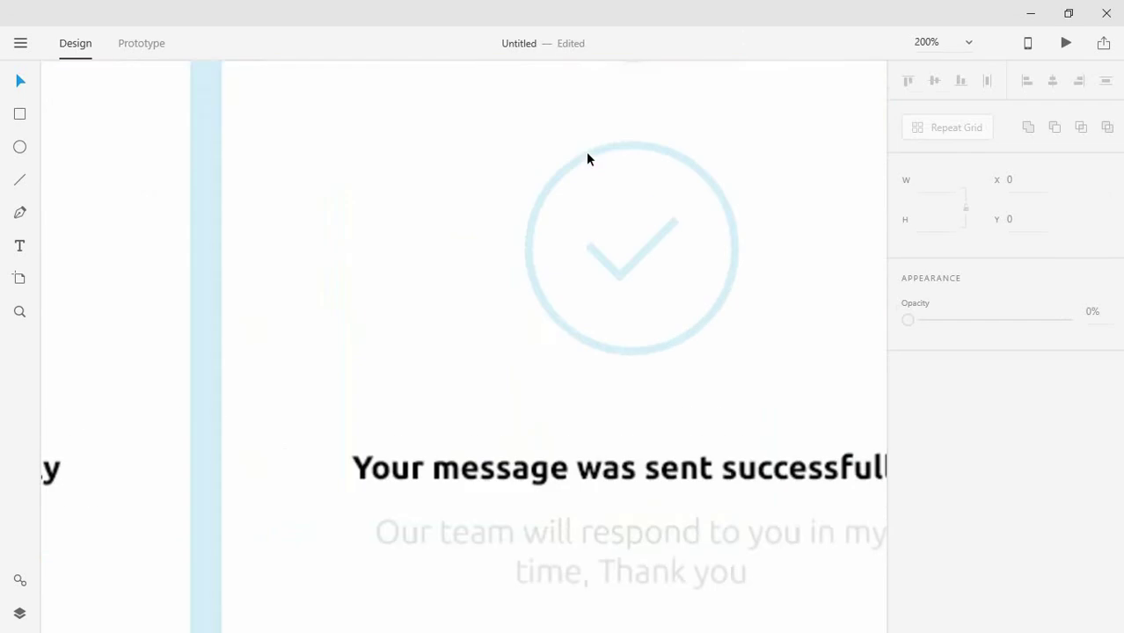
scroll(602, 176, "up", 1)
scroll(660, 167, "up", 2)
left_click(658, 130)
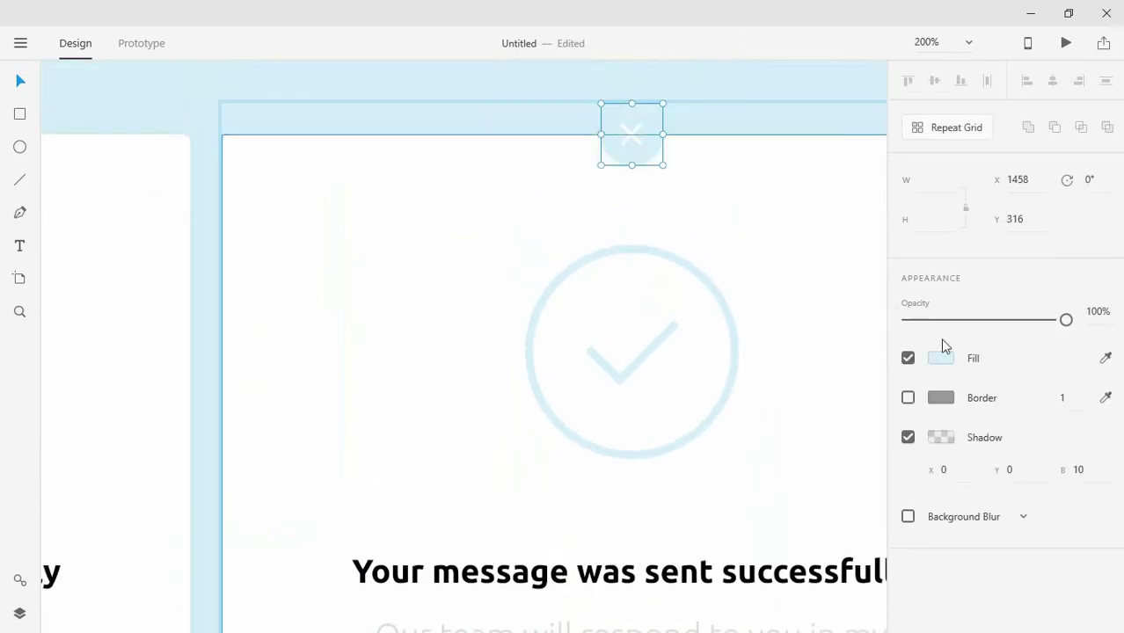
left_click(941, 358)
left_click(739, 498)
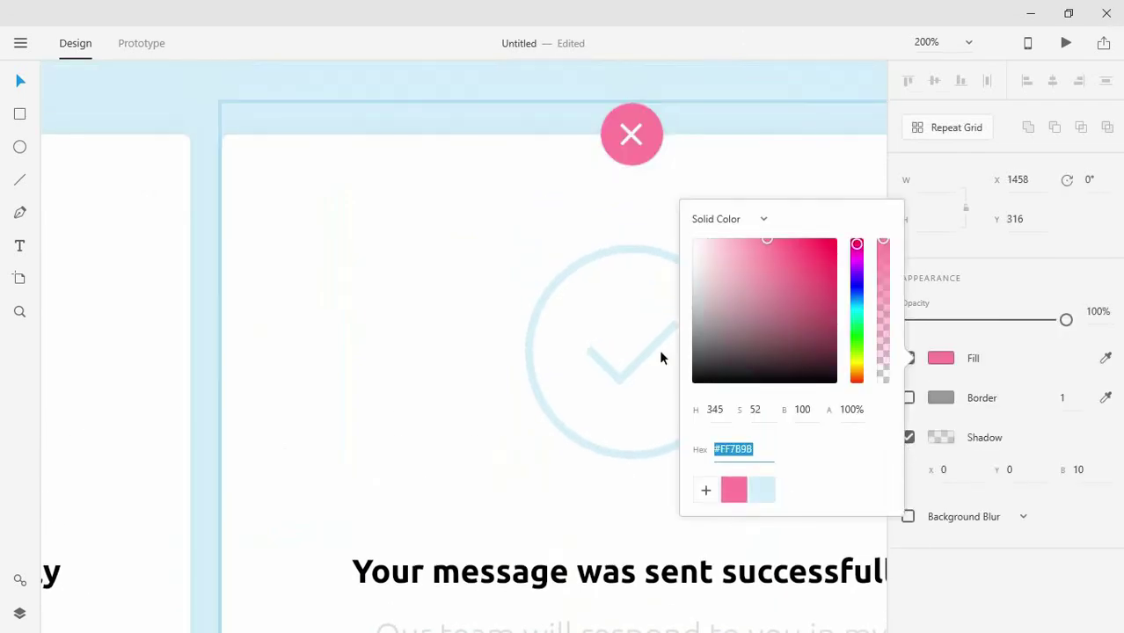
Step: Set the check circle's border to the pink swatch #FF7B9B
left_click(619, 247)
left_click(943, 398)
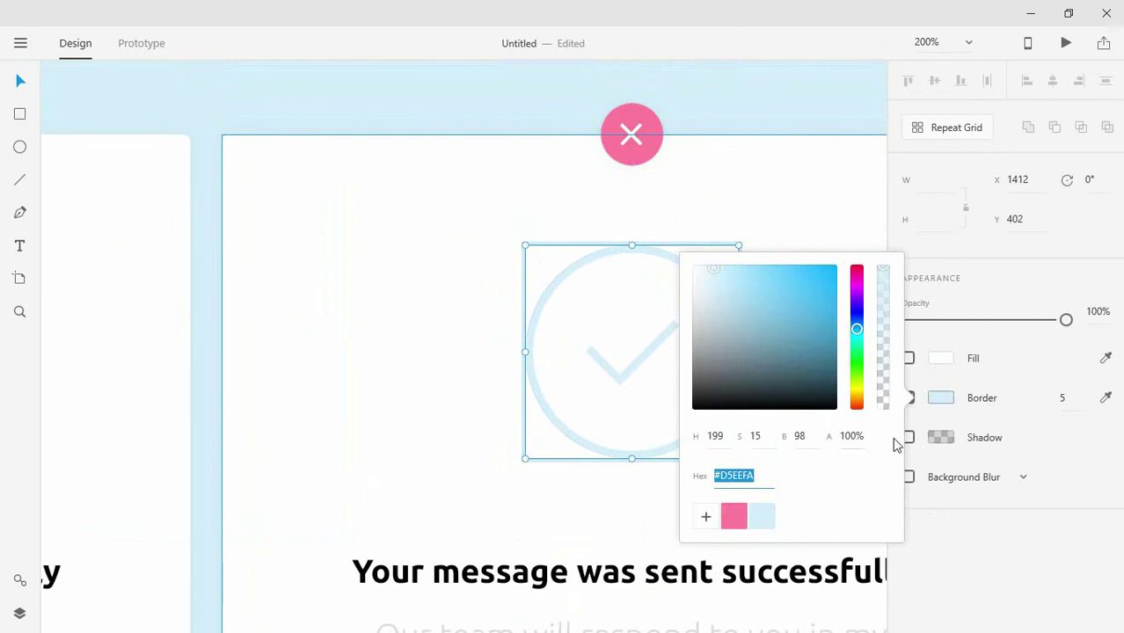
left_click(736, 517)
left_click(711, 204)
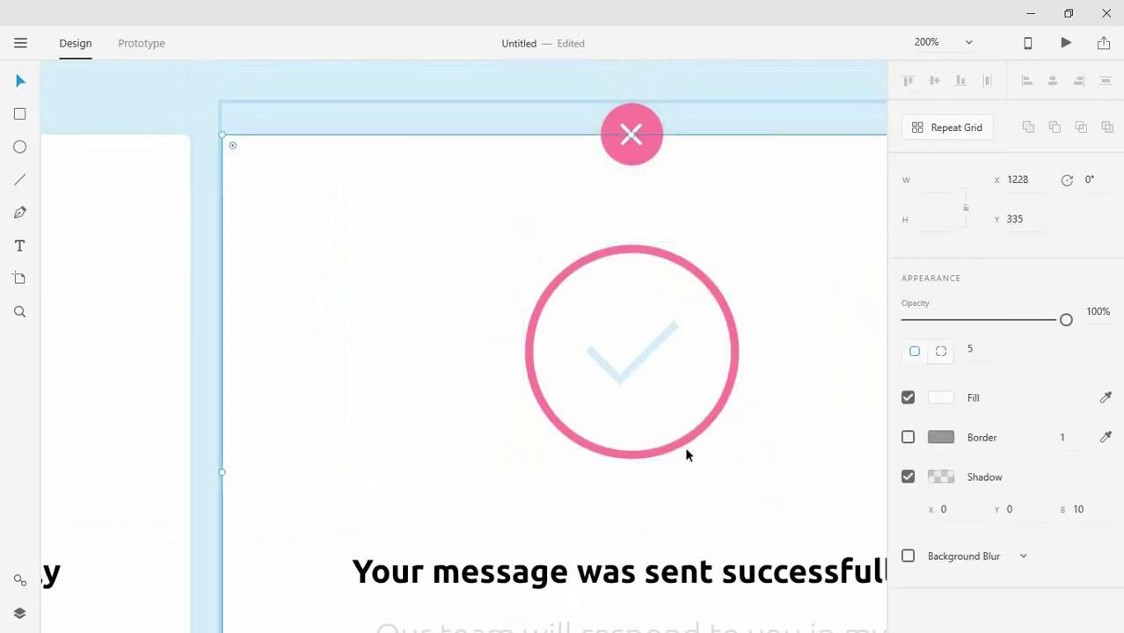
Step: Delete the duplicate's headline text, then undo the deletion
double_click(653, 573)
key("BackSpace")
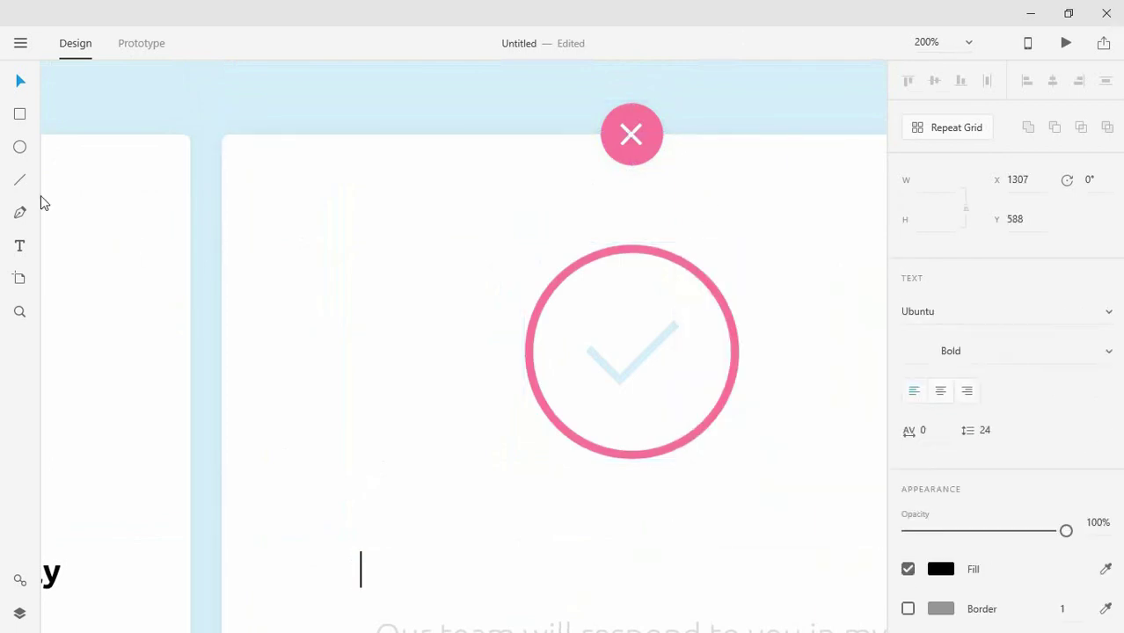
key("ctrl+z")
left_click(20, 80)
scroll(540, 427, "down", 4)
scroll(540, 427, "right", 3)
Step: Replace the headline with 'Could not send' and centre it under the circle
double_click(553, 380)
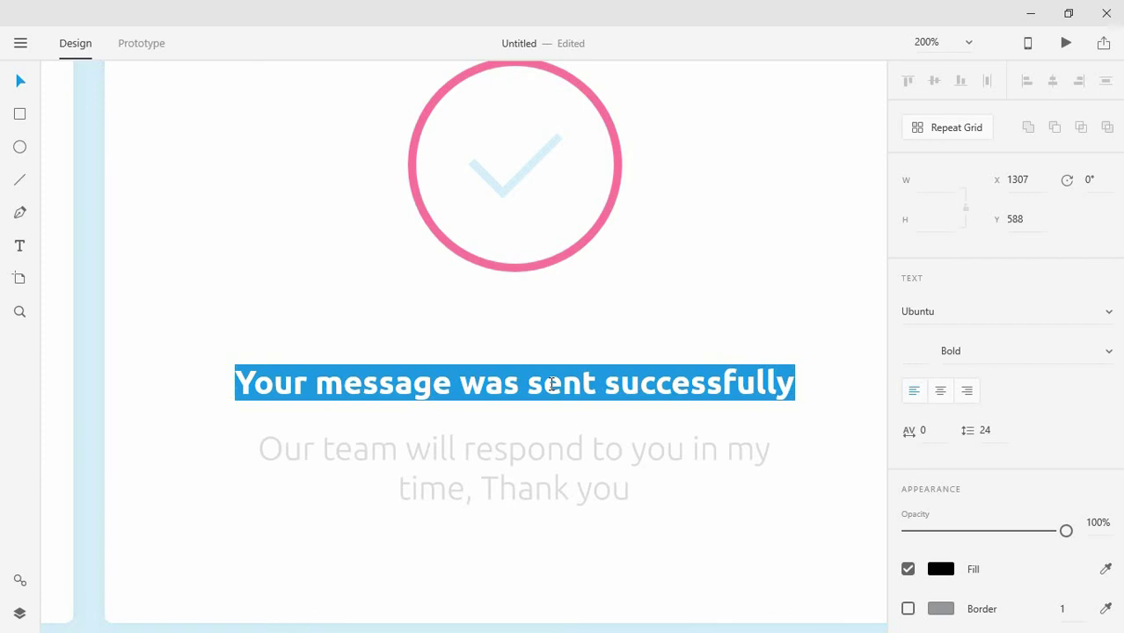
type("C")
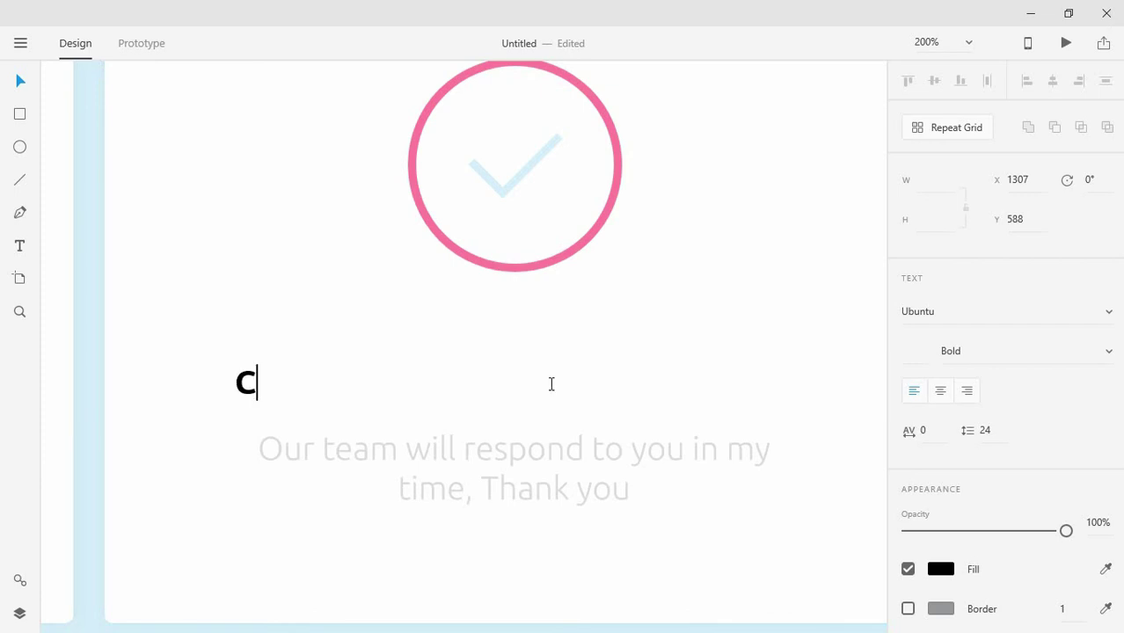
type("ould ")
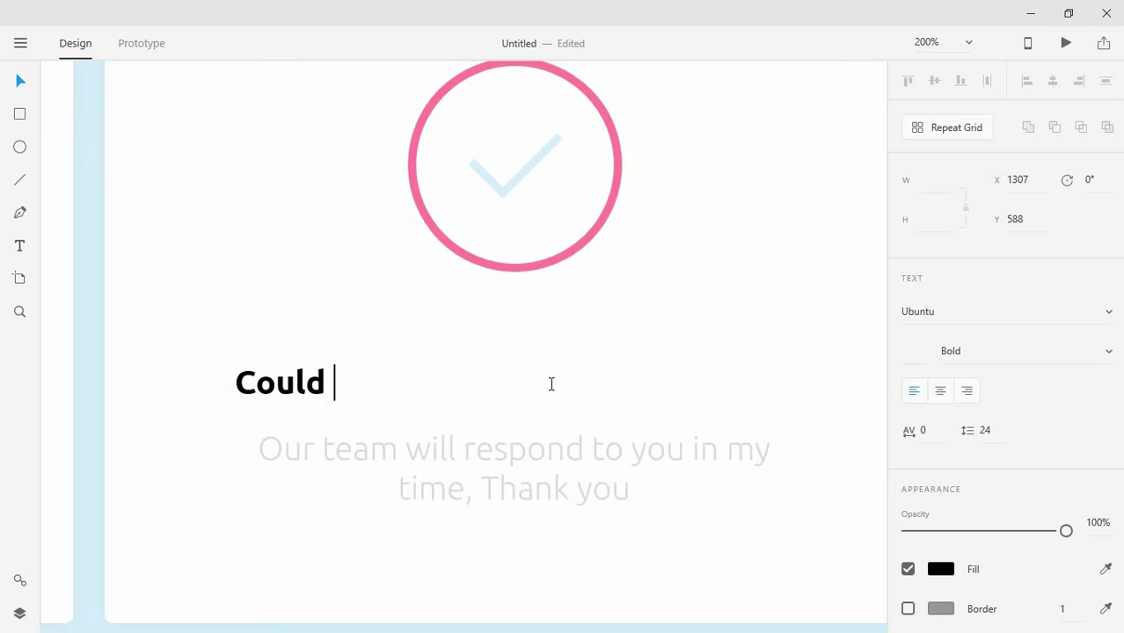
type("not send")
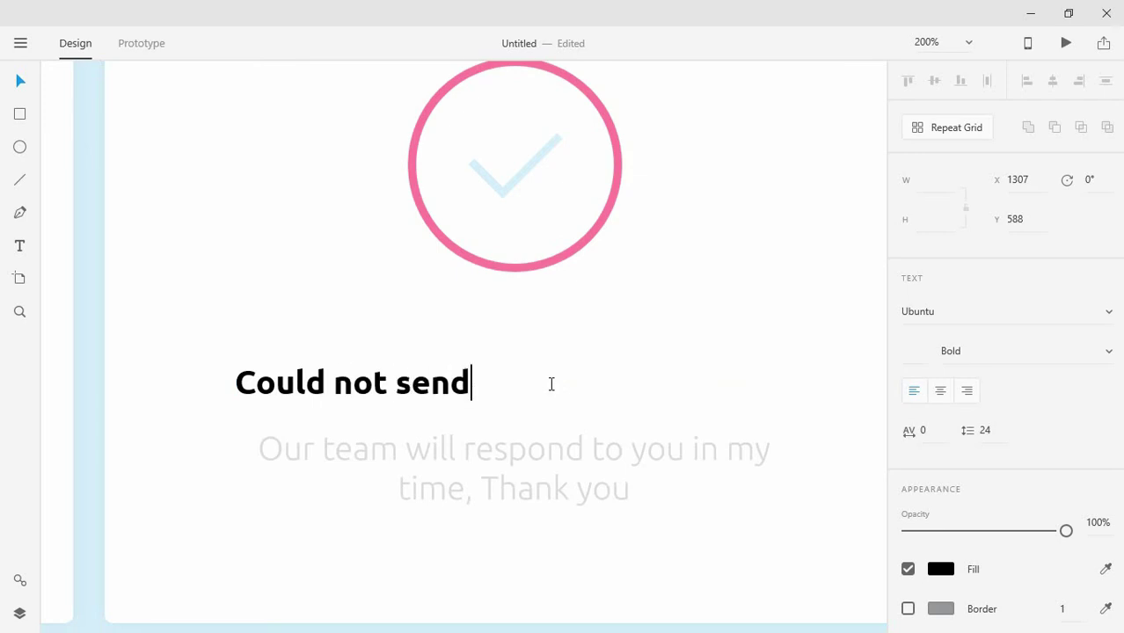
left_click(19, 83)
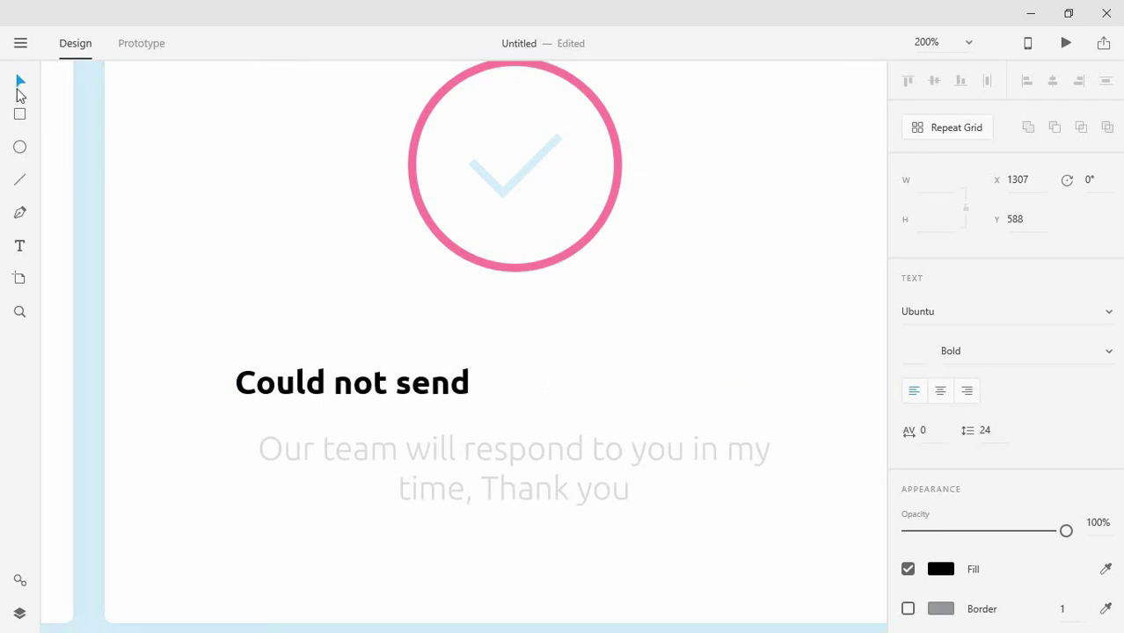
left_click(447, 392)
left_click_drag(446, 393, 608, 396)
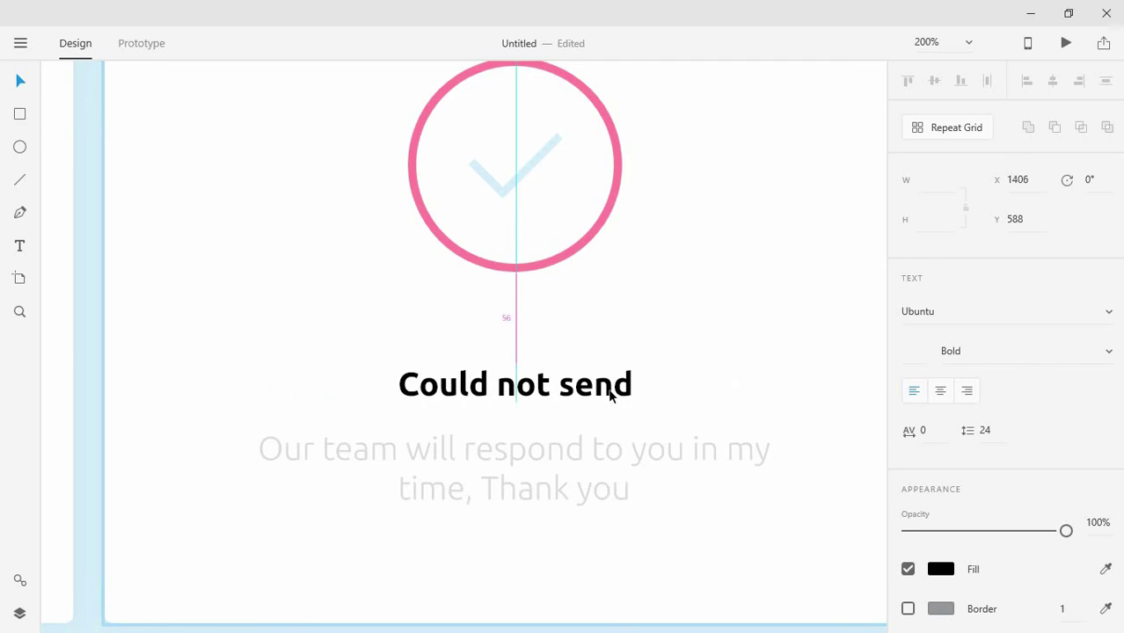
Step: Replace the body text with 'Please try again, sorry', keeping it centred on the card
double_click(620, 454)
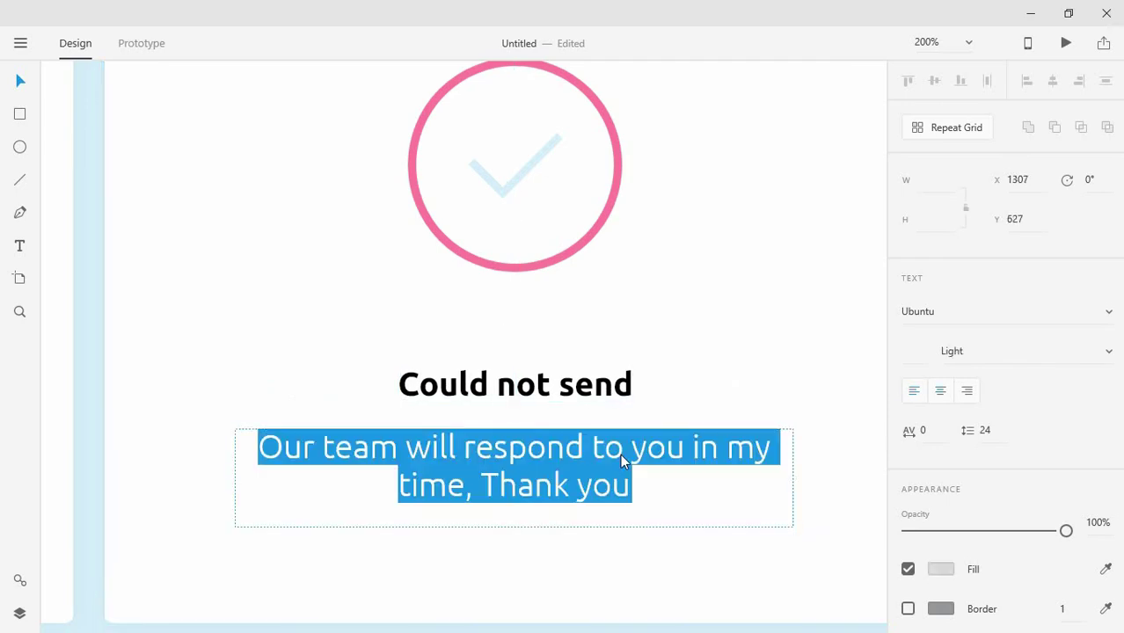
type("Plea")
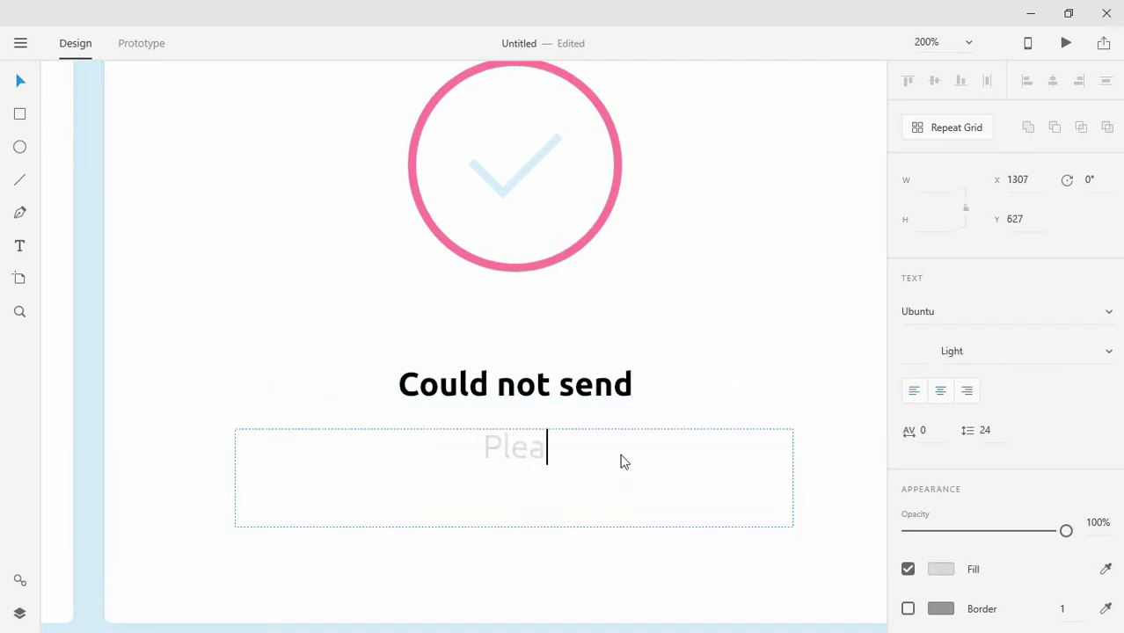
type("se tr")
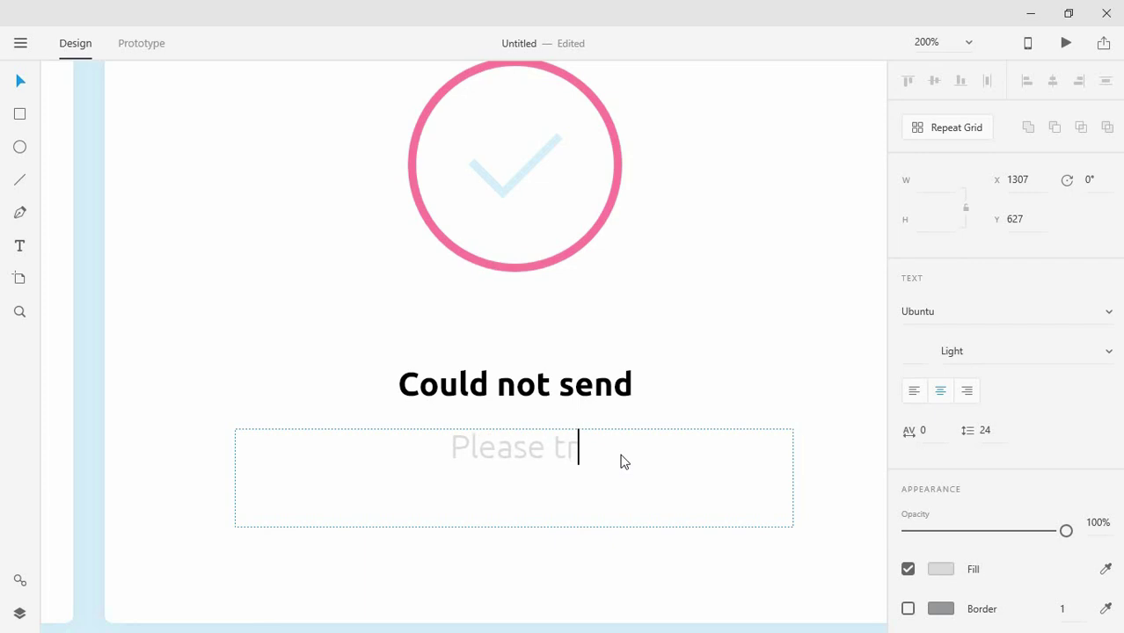
type("y ag")
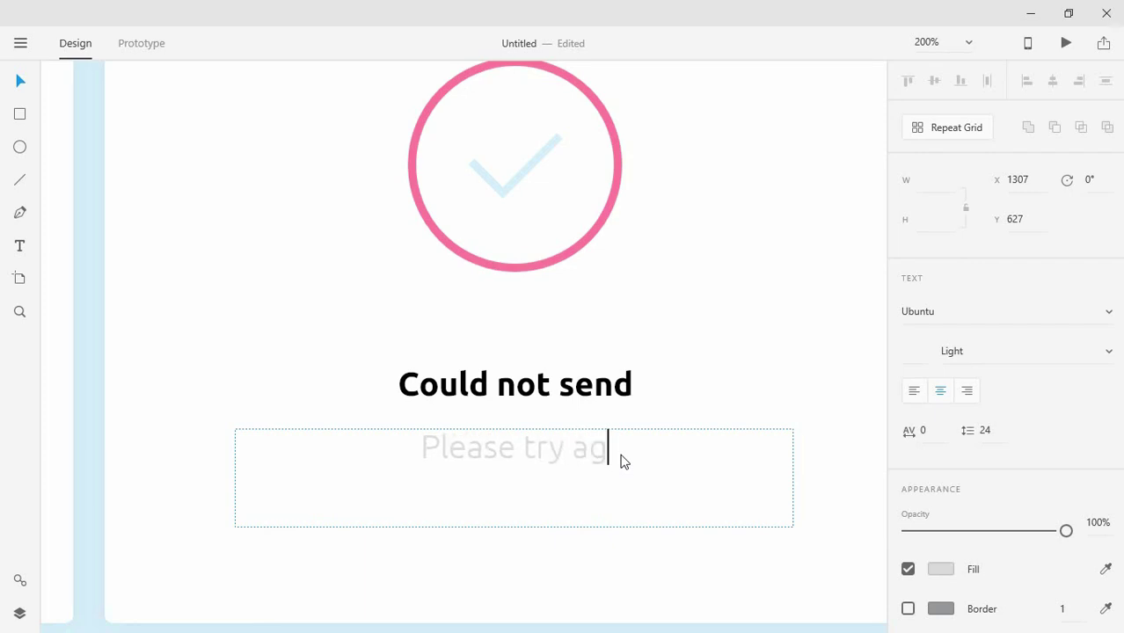
type("ain, sor")
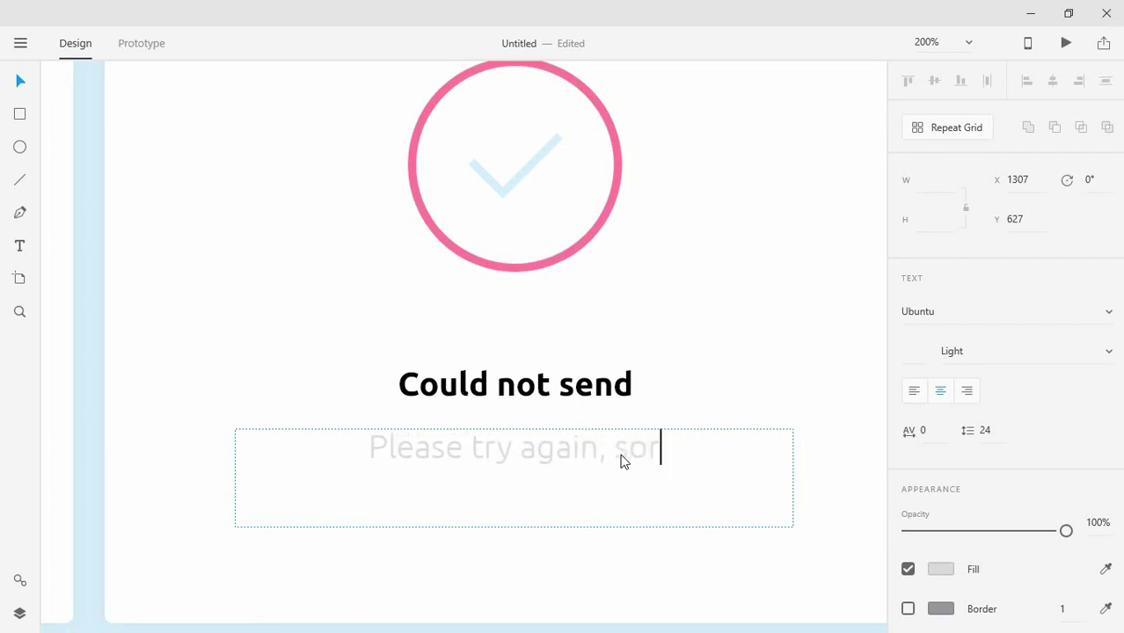
type("ry")
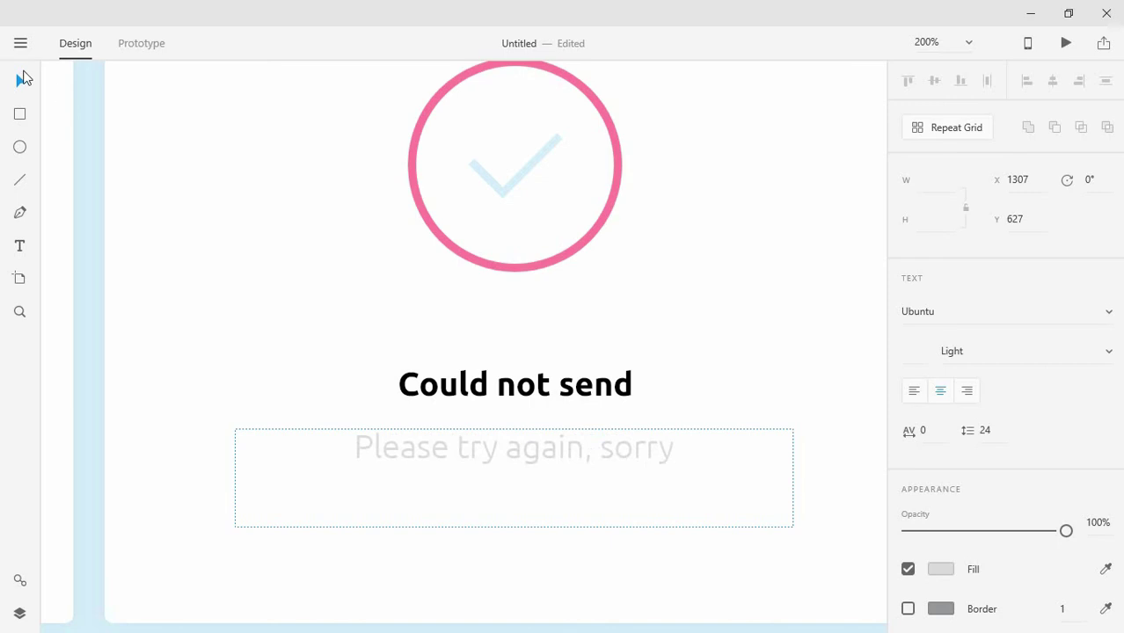
left_click(21, 80)
left_click_drag(563, 453, 558, 452)
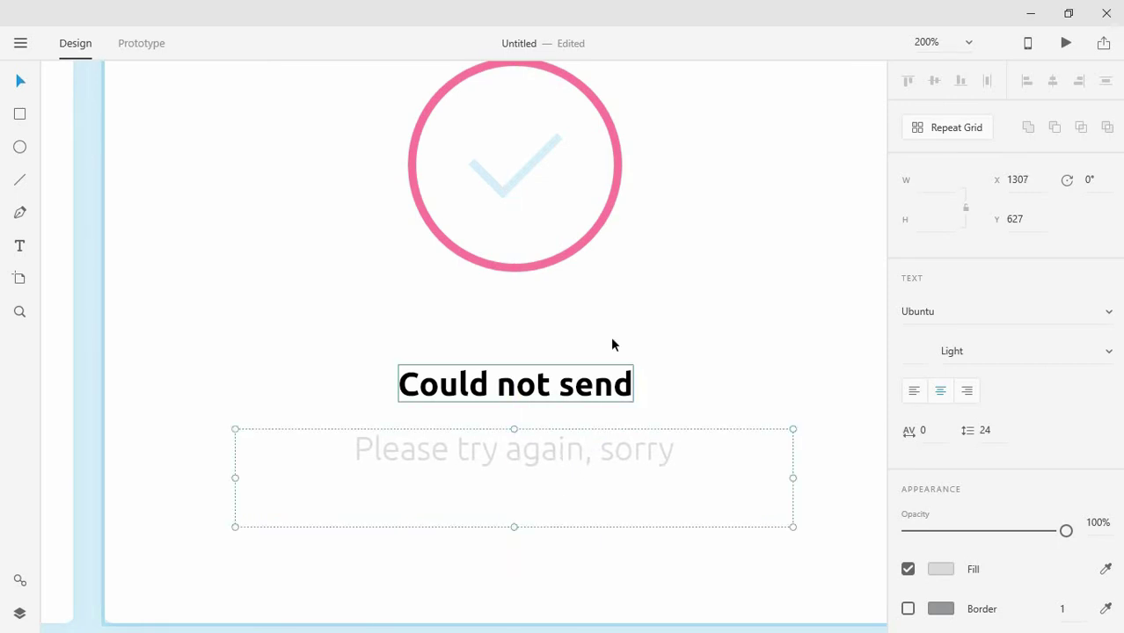
left_click(568, 200)
scroll(554, 211, "up", 1)
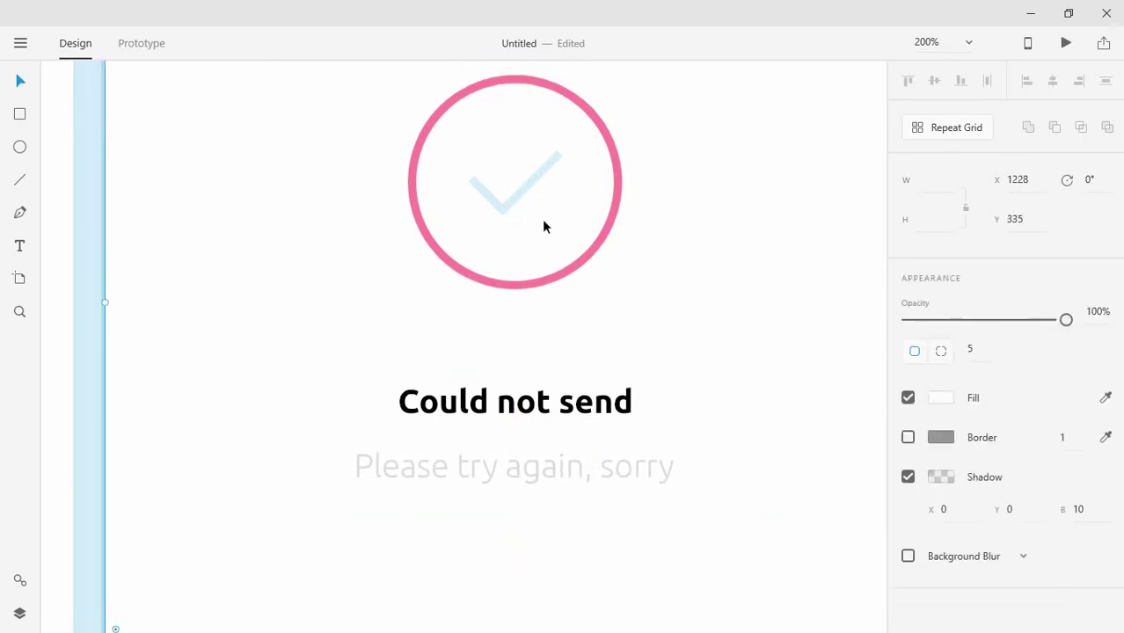
Step: Draw a thin pink vertical bar with no border and fully rounded corners (radius 50)
left_click(23, 120)
left_click(941, 400)
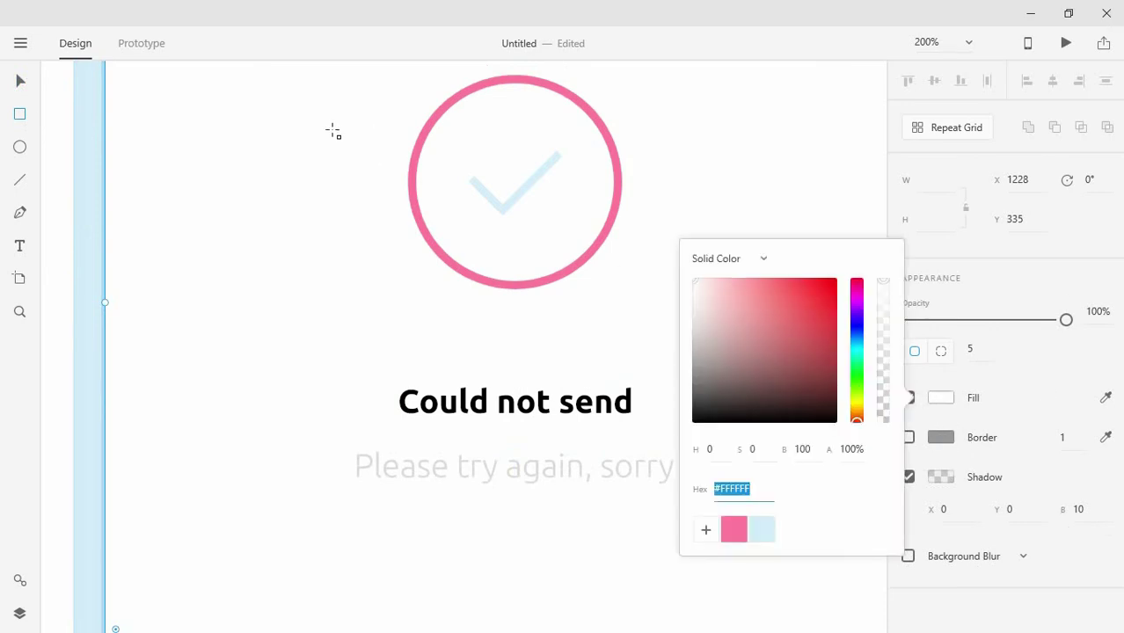
left_click_drag(333, 132, 320, 213)
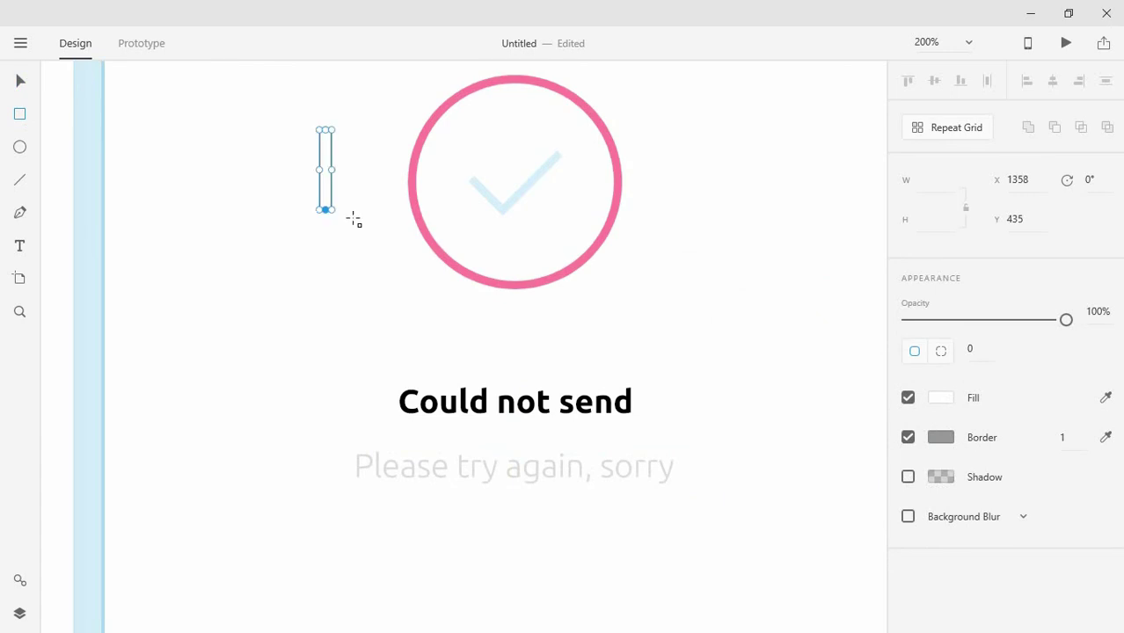
left_click(930, 438)
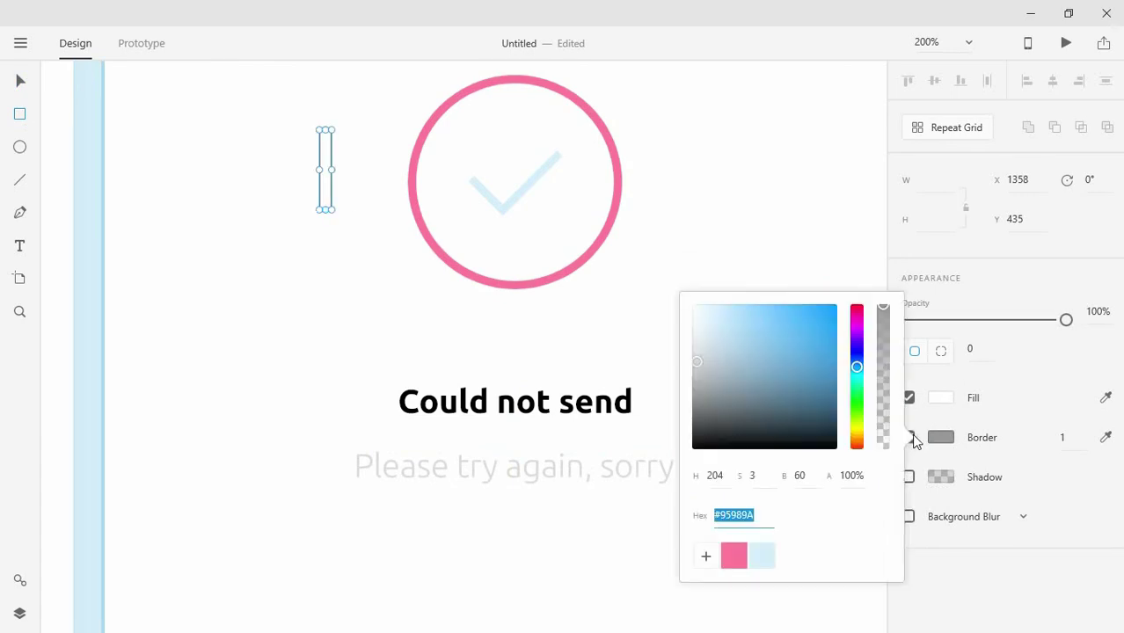
left_click(942, 413)
left_click(909, 437)
left_click(939, 400)
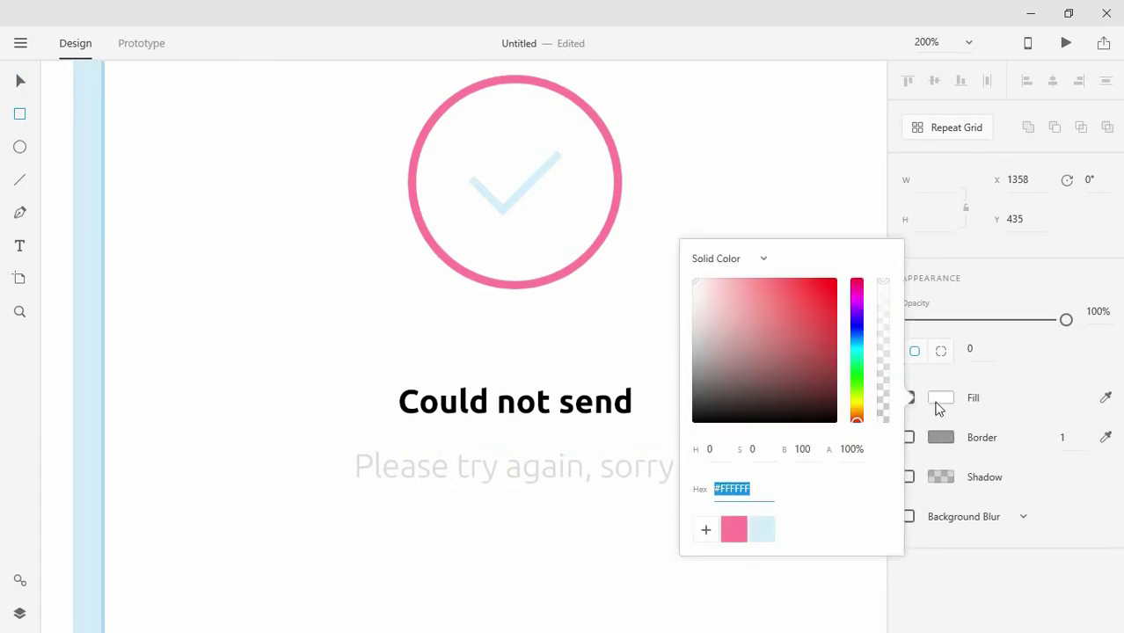
left_click(734, 529)
left_click(978, 315)
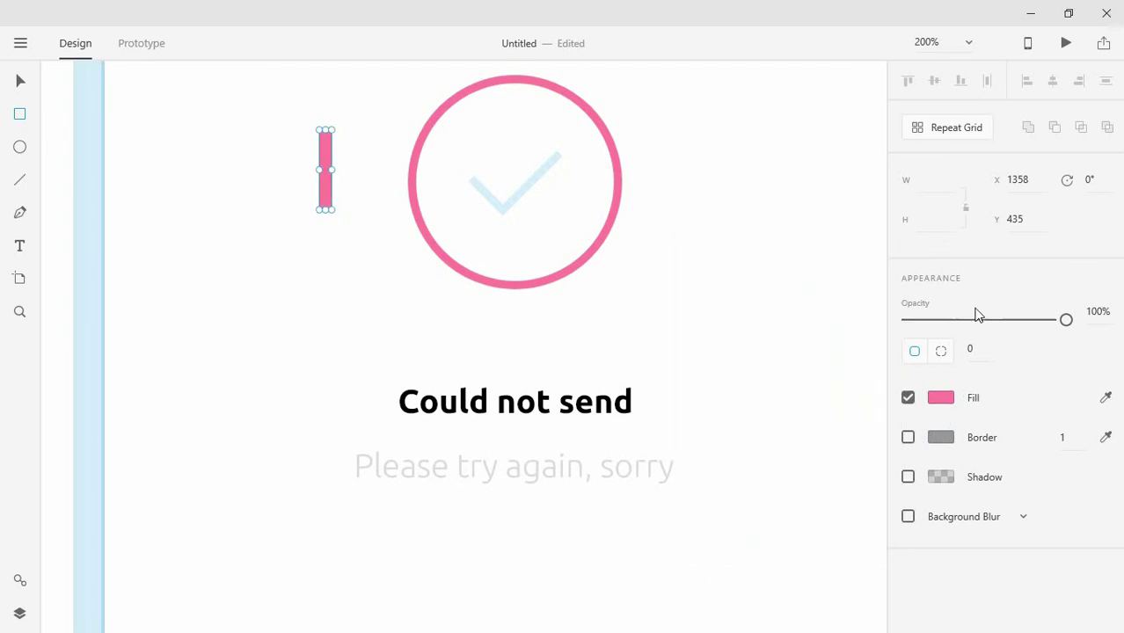
left_click(980, 349)
type("0")
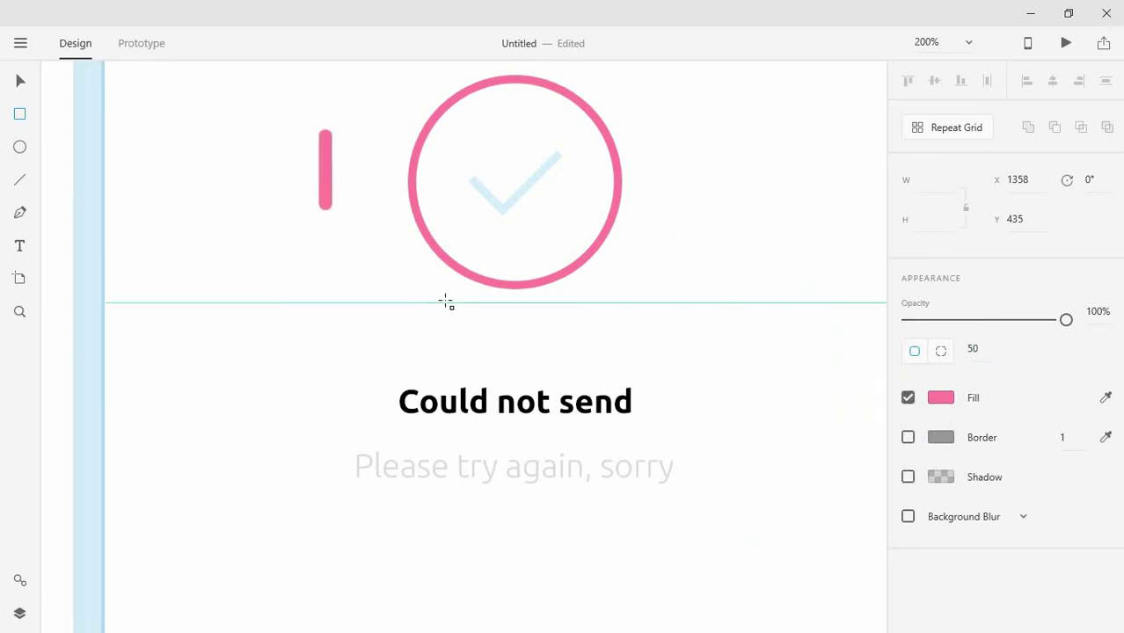
left_click(22, 81)
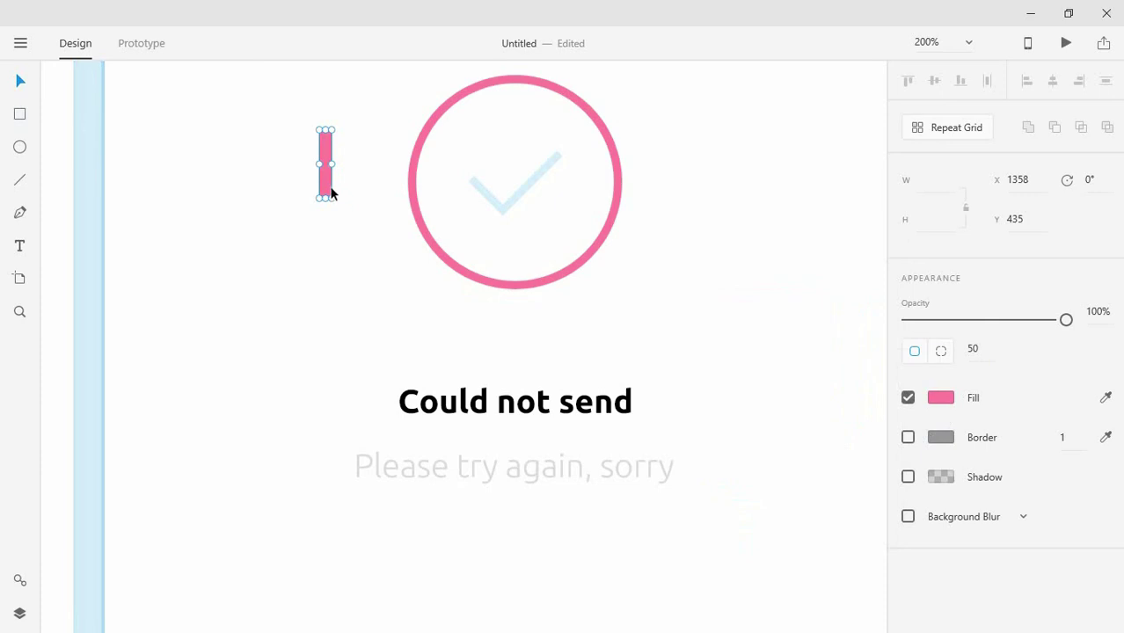
Step: Add a small pink dot below the bar and nudge it up under it
left_click_drag(326, 209, 323, 268)
left_click(400, 254)
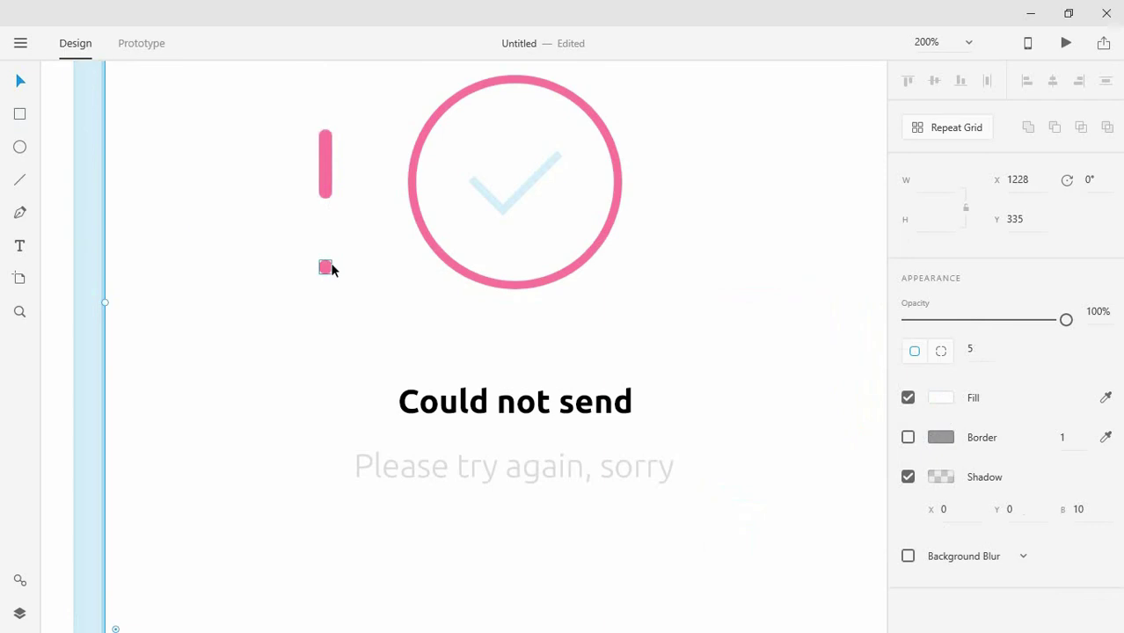
left_click(327, 263)
left_click(352, 262)
left_click(326, 268)
key("shift+Up")
key("shift+Up")
key("shift+Up")
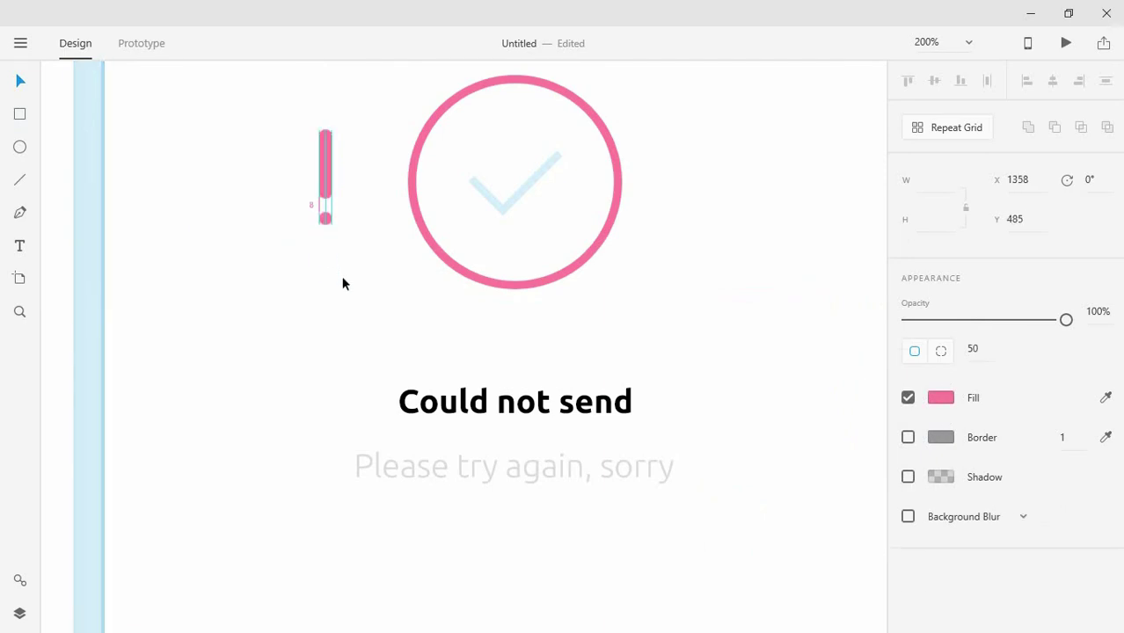
key("Up")
key("Up")
key("Up")
key("Up")
left_click(343, 281)
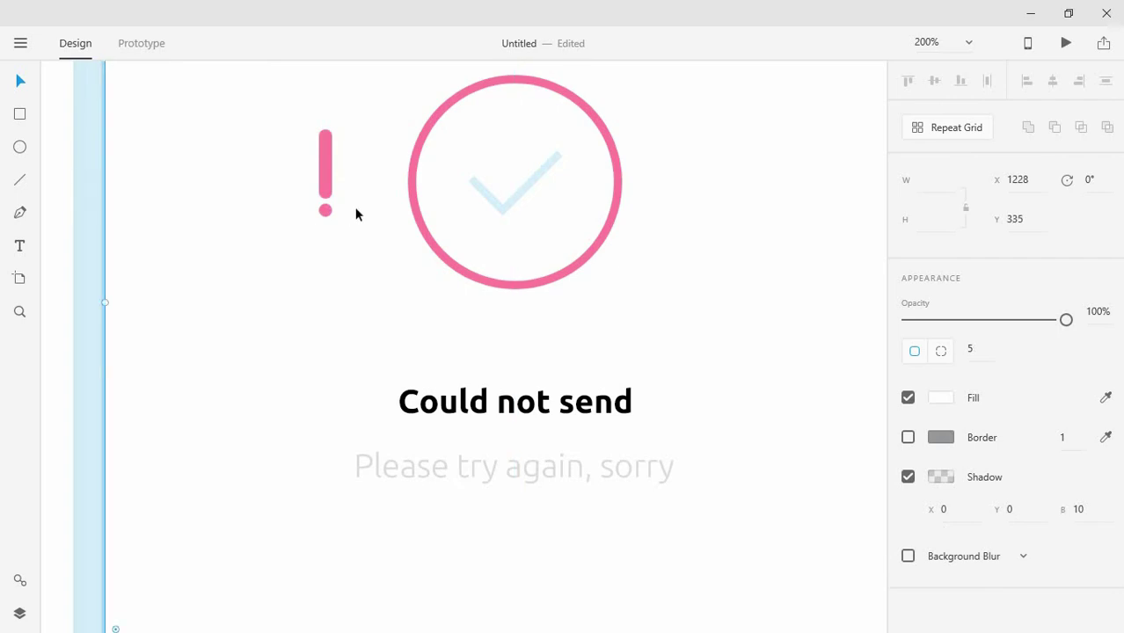
Step: Move the bar and dot into the pink ring and delete the checkmark
left_click(323, 169)
left_click(325, 211, "shift")
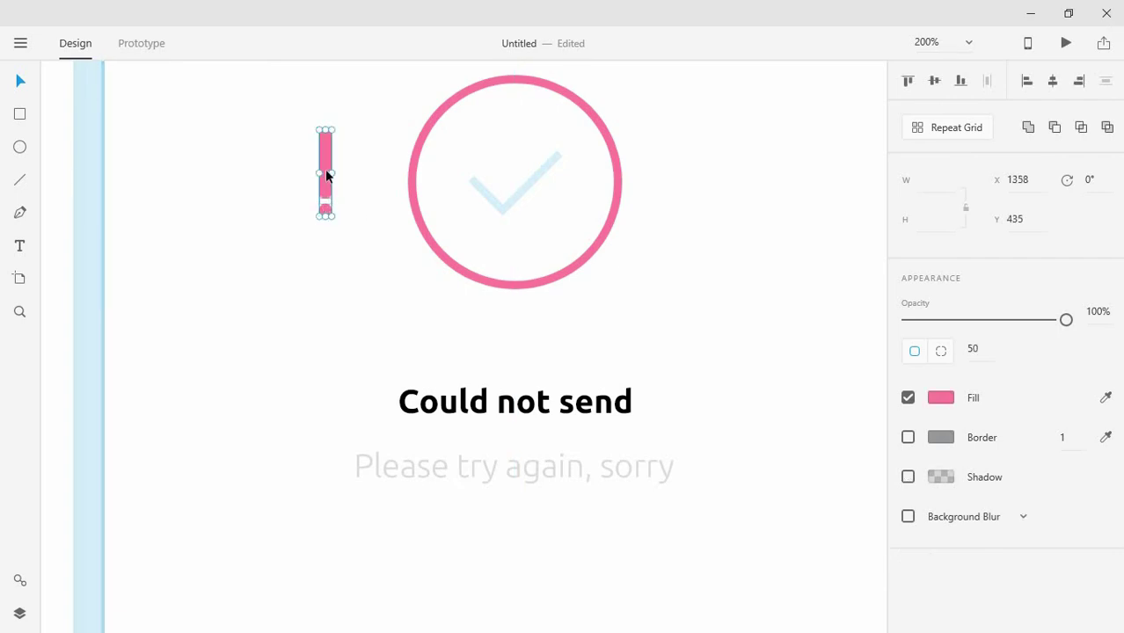
left_click_drag(326, 176, 513, 188)
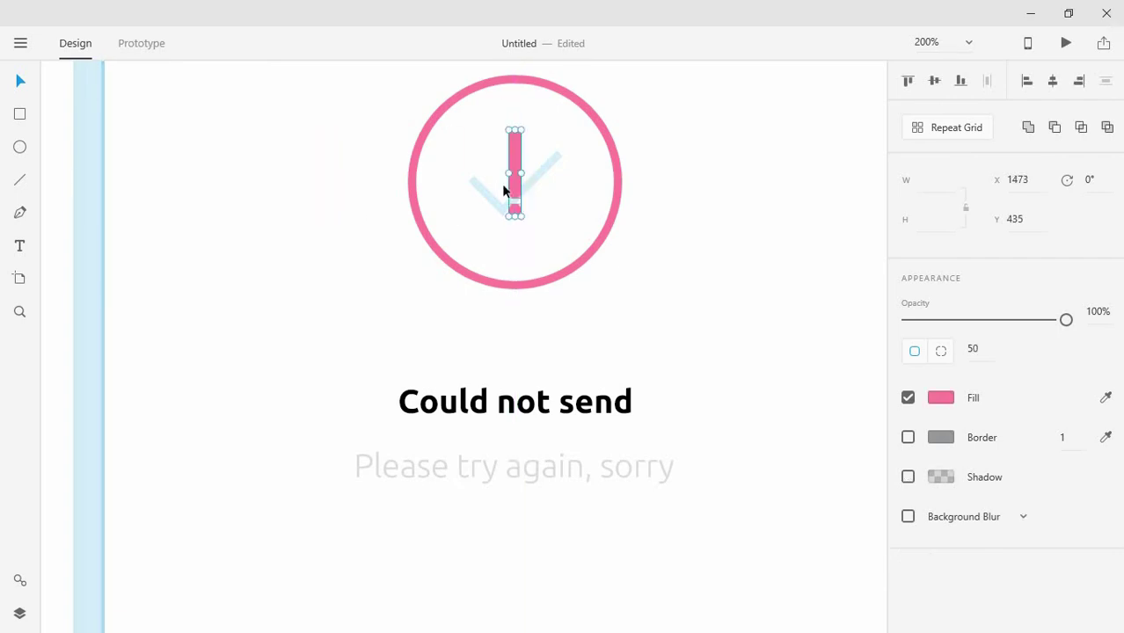
left_click(489, 190)
key("Delete")
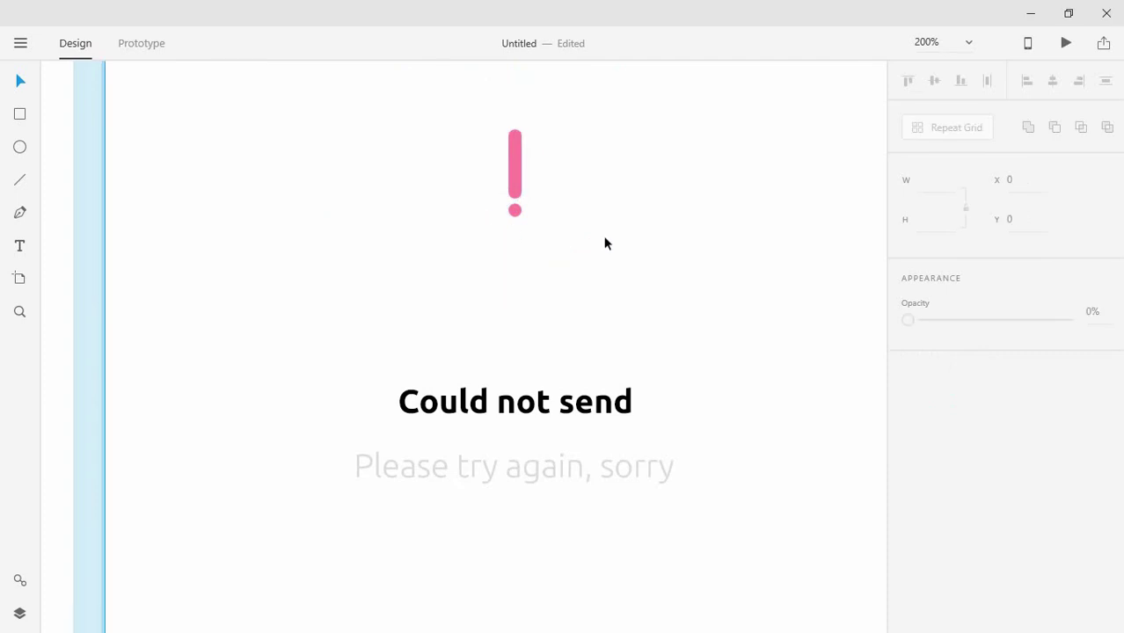
key("ctrl+z")
double_click(556, 181)
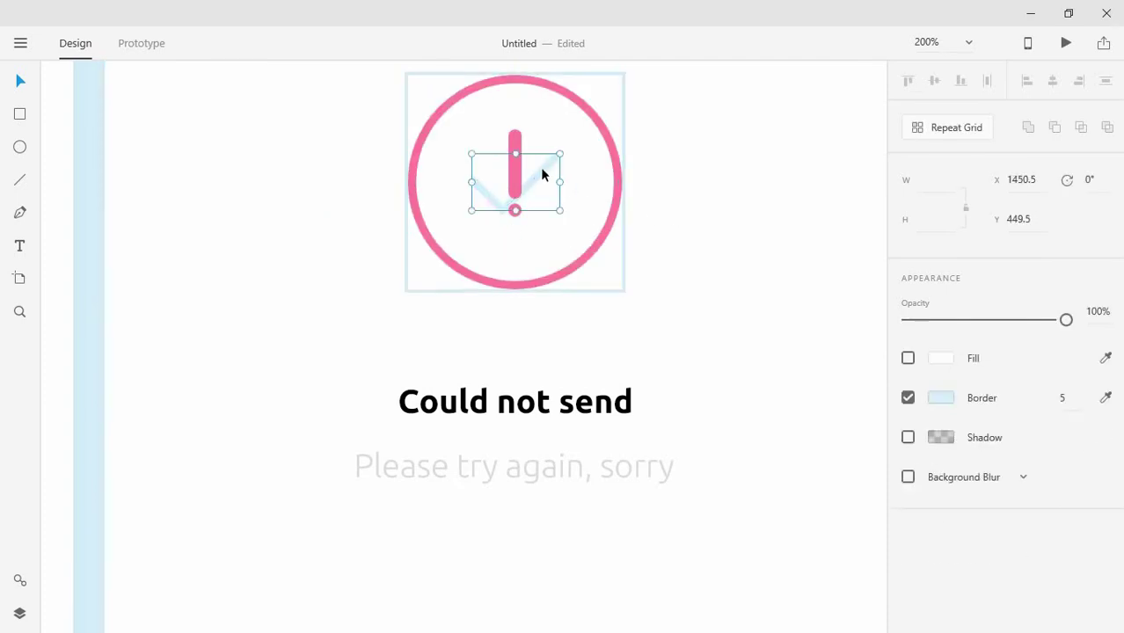
key("Delete")
left_click(662, 197)
key("ctrl+minus")
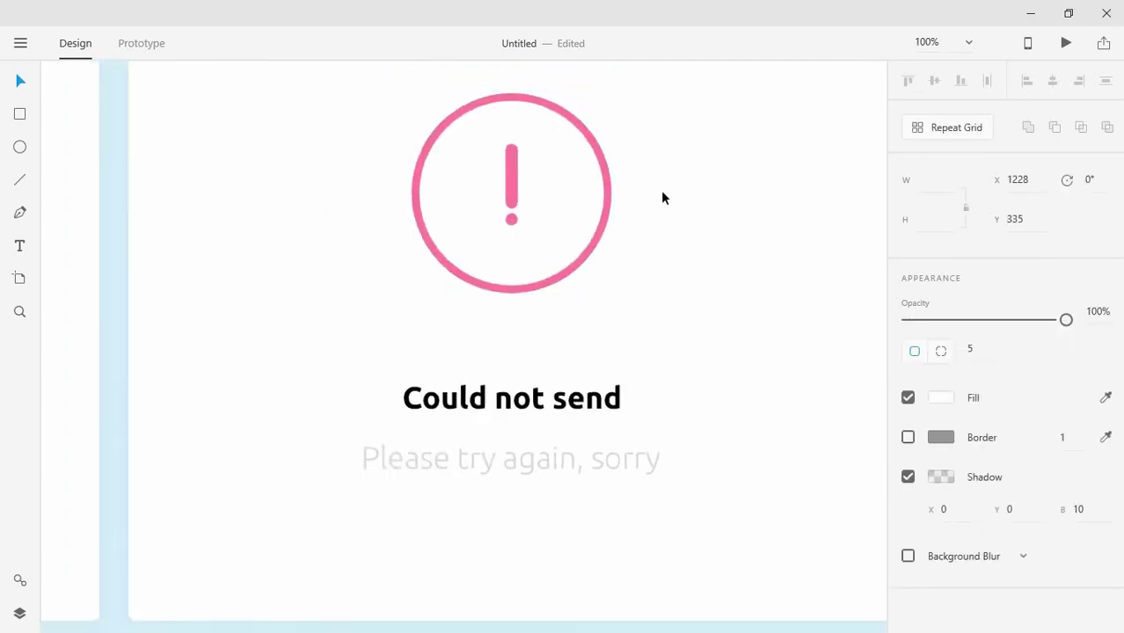
Step: Narrow the exclamation bar and delete the old dot beneath it
left_click_drag(530, 256, 684, 213)
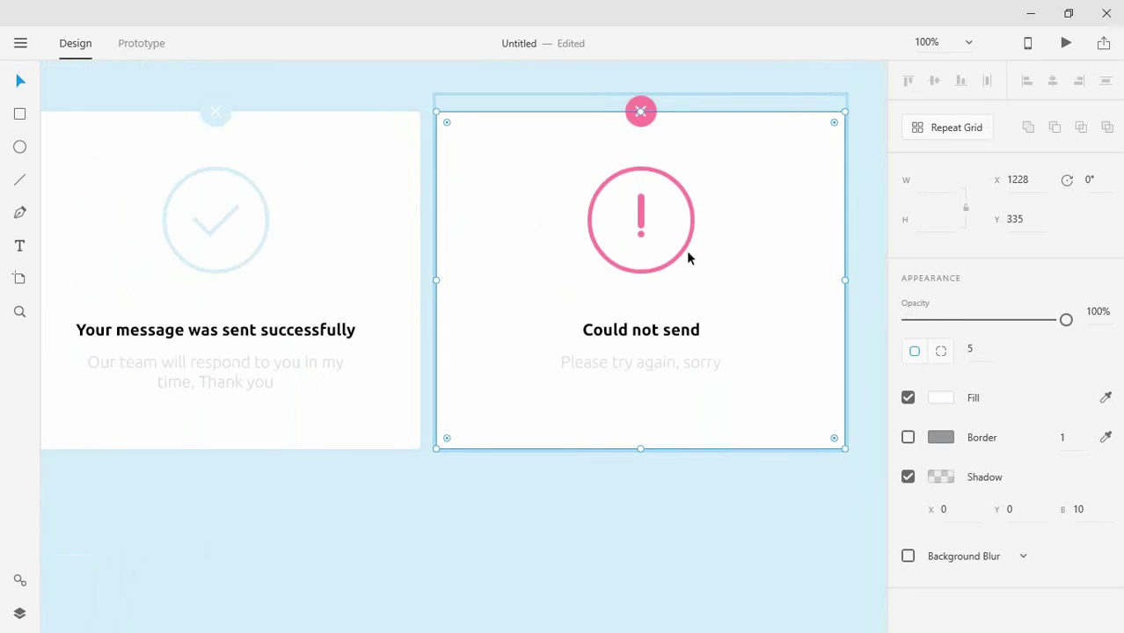
double_click(640, 212)
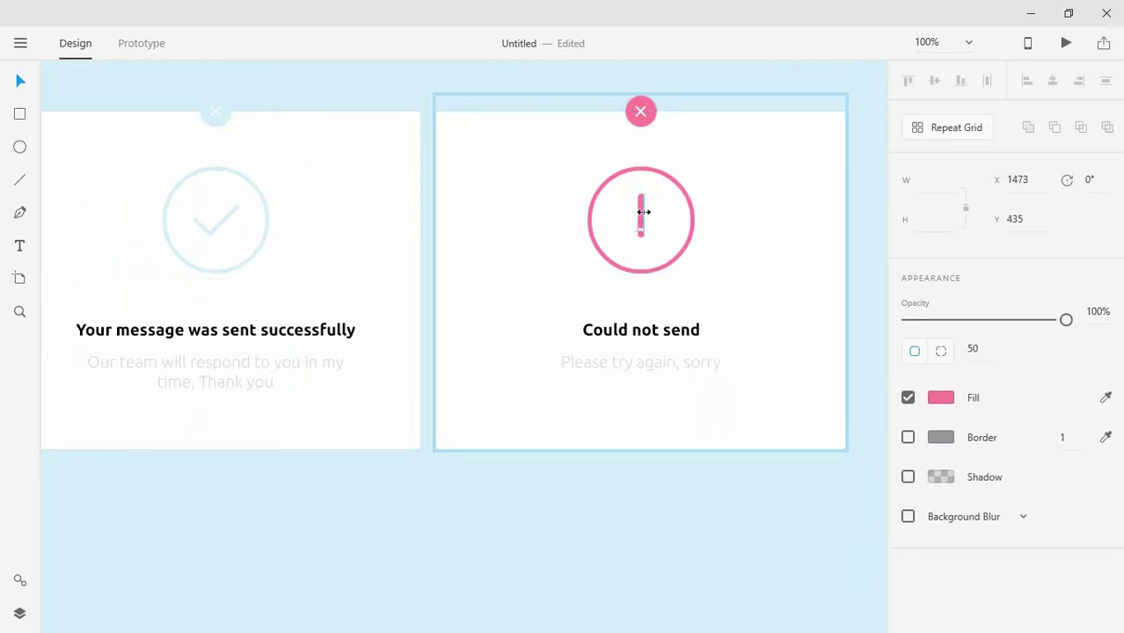
key("ctrl+equal")
left_click_drag(707, 214, 670, 314)
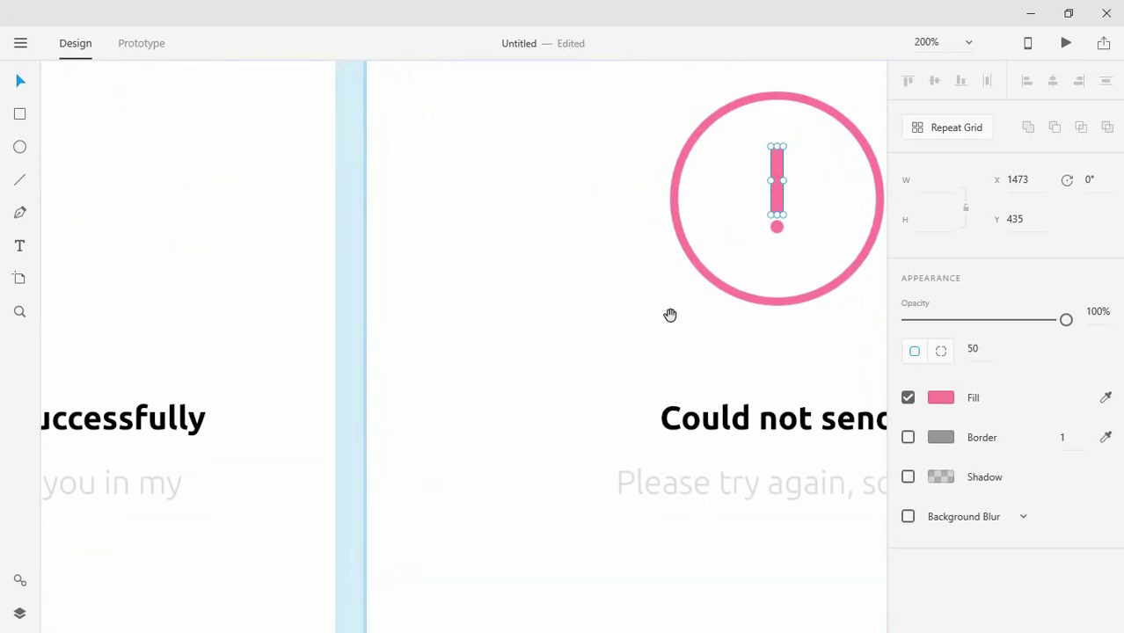
left_click_drag(783, 181, 777, 186)
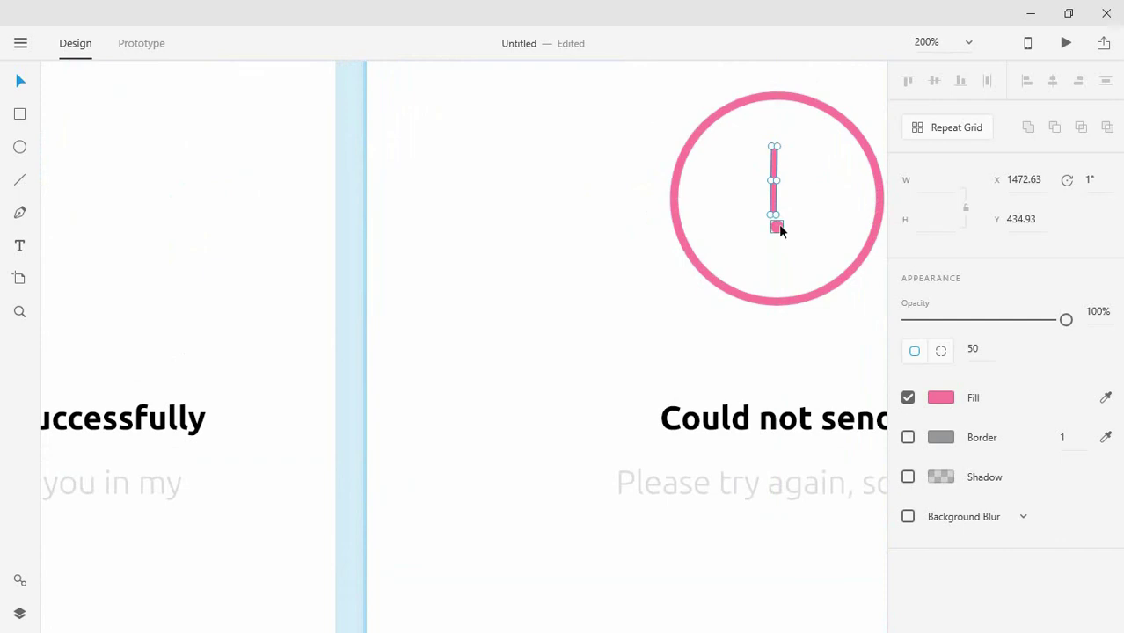
left_click(777, 227)
key("Delete")
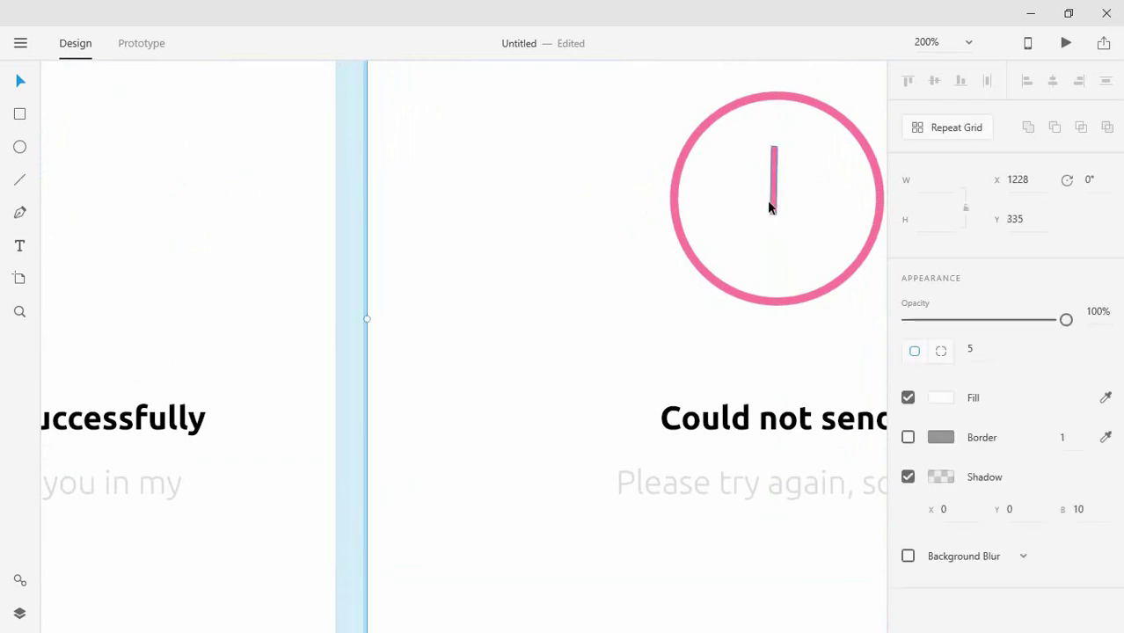
left_click(775, 209)
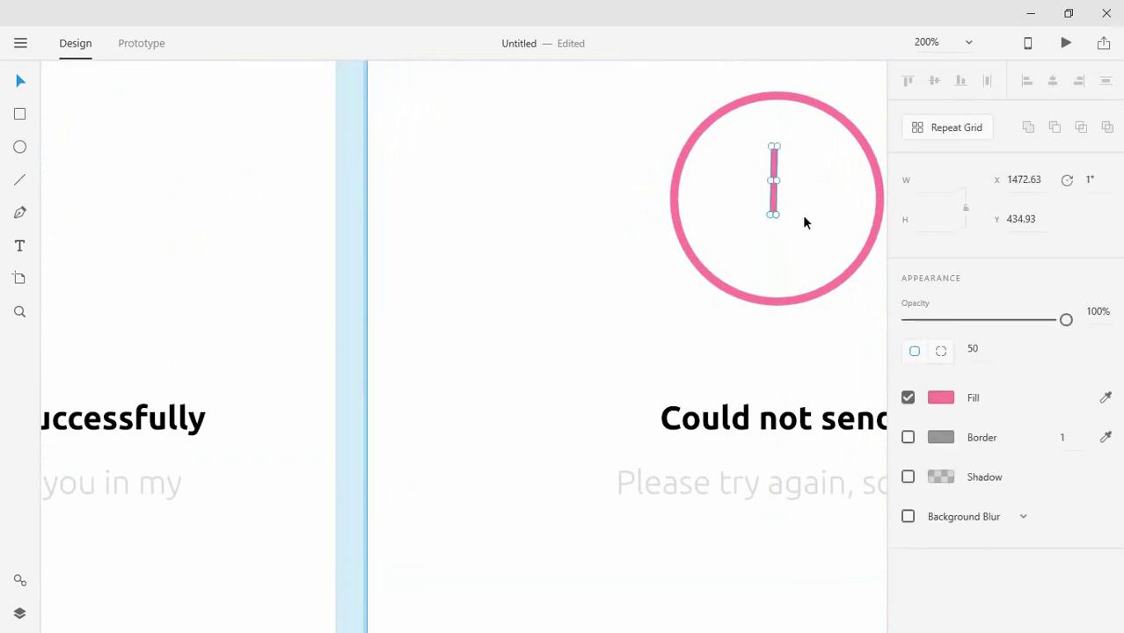
Step: Shorten the bar, paste a copy below it, and shrink the copy into a dot
key("ctrl+plus")
left_click_drag(794, 217, 527, 315)
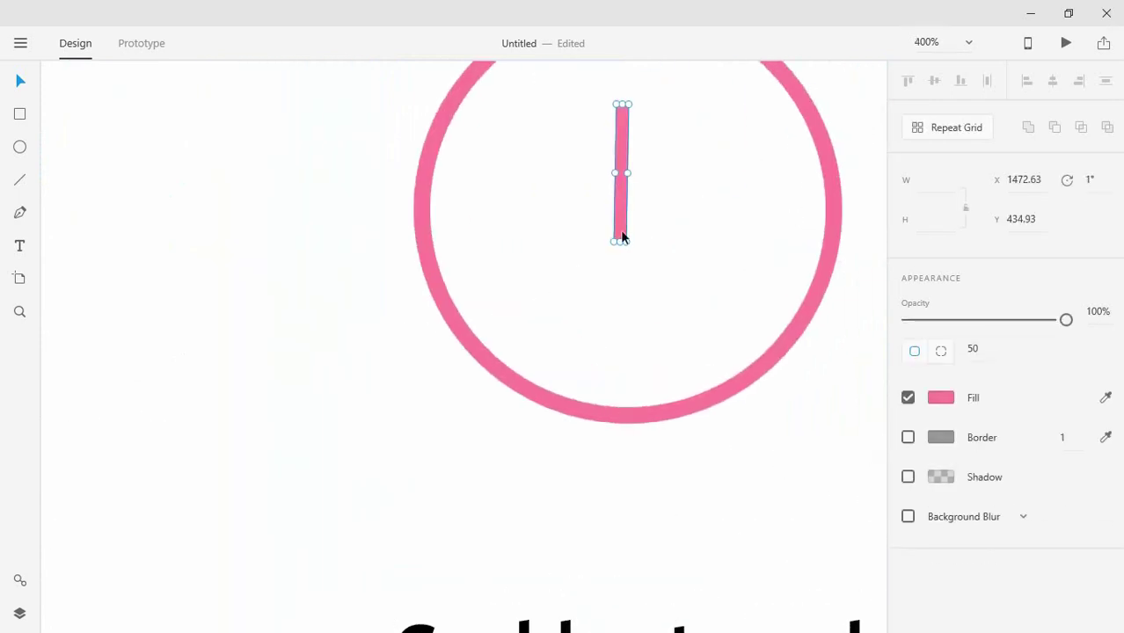
left_click_drag(620, 241, 620, 209)
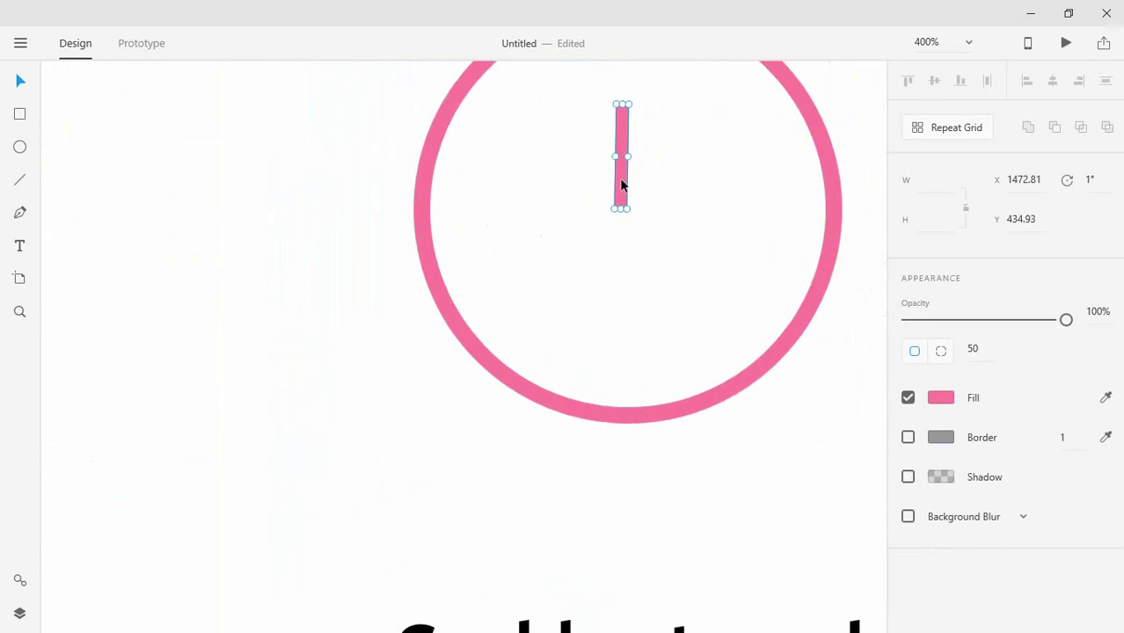
right_click(622, 182)
right_click(615, 184)
left_click(665, 302)
left_click_drag(622, 190, 621, 281)
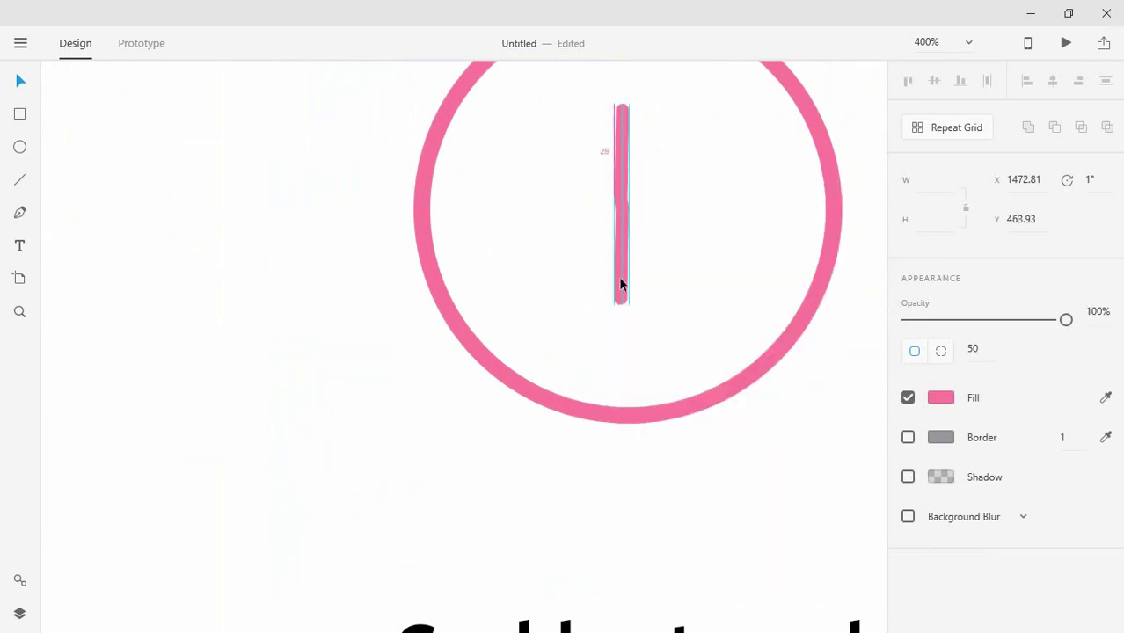
mouse_move(623, 218)
left_mouse_down()
mouse_move(620, 321)
mouse_move(613, 229)
left_mouse_up()
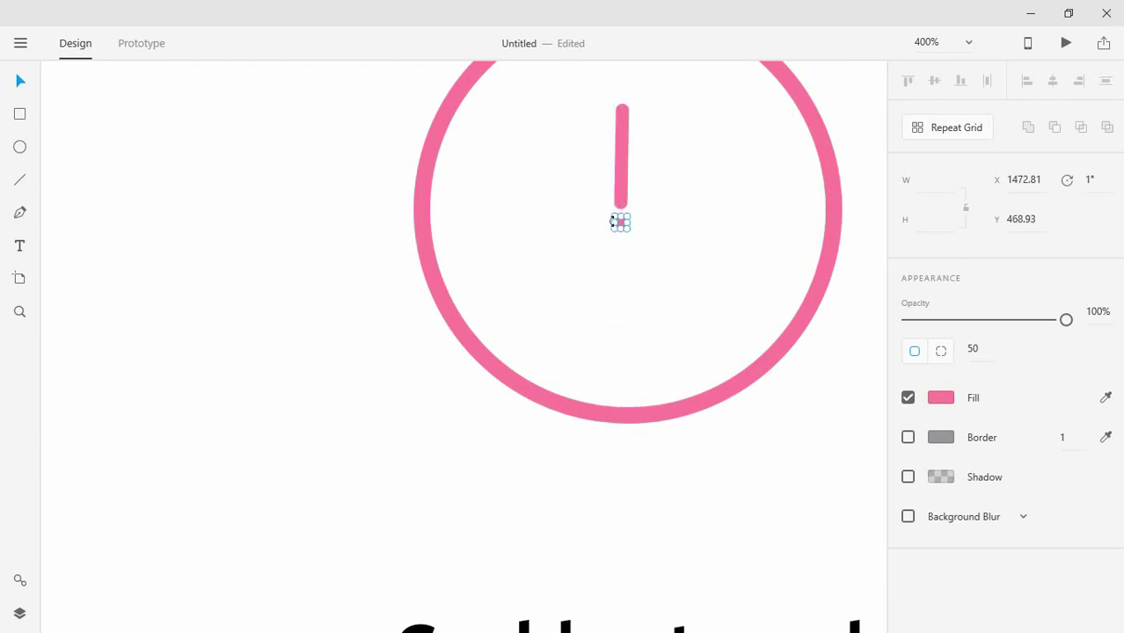
Step: Group the bar and dot and centre the exclamation mark inside the ring
left_click(625, 184, "shift")
right_click(623, 193)
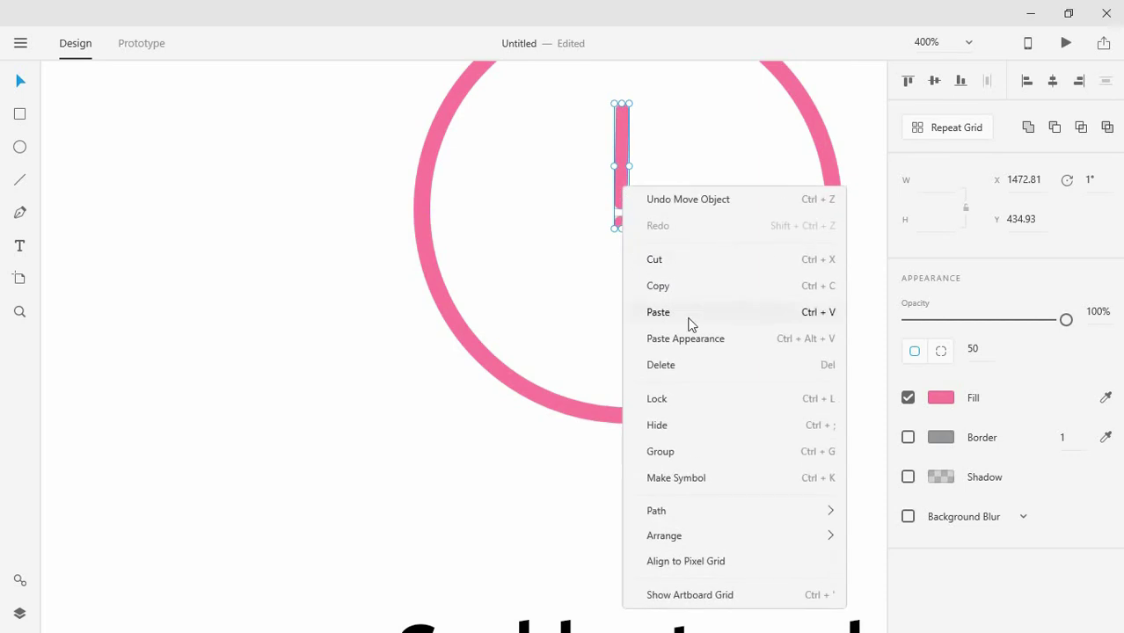
left_click(697, 452)
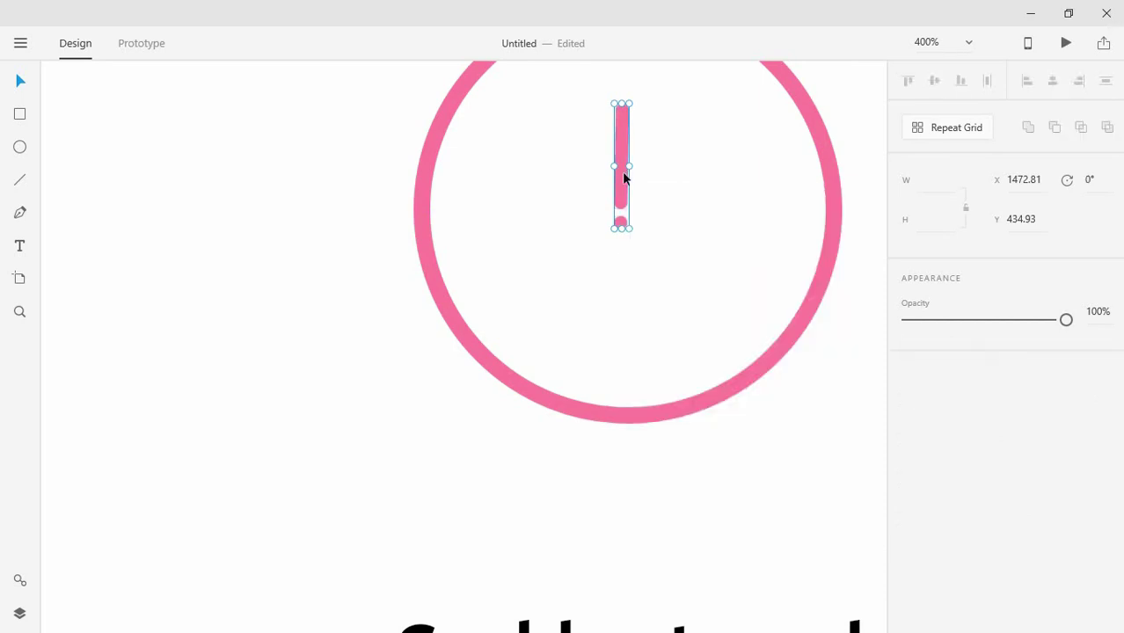
left_click_drag(624, 178, 629, 229)
left_click(682, 242)
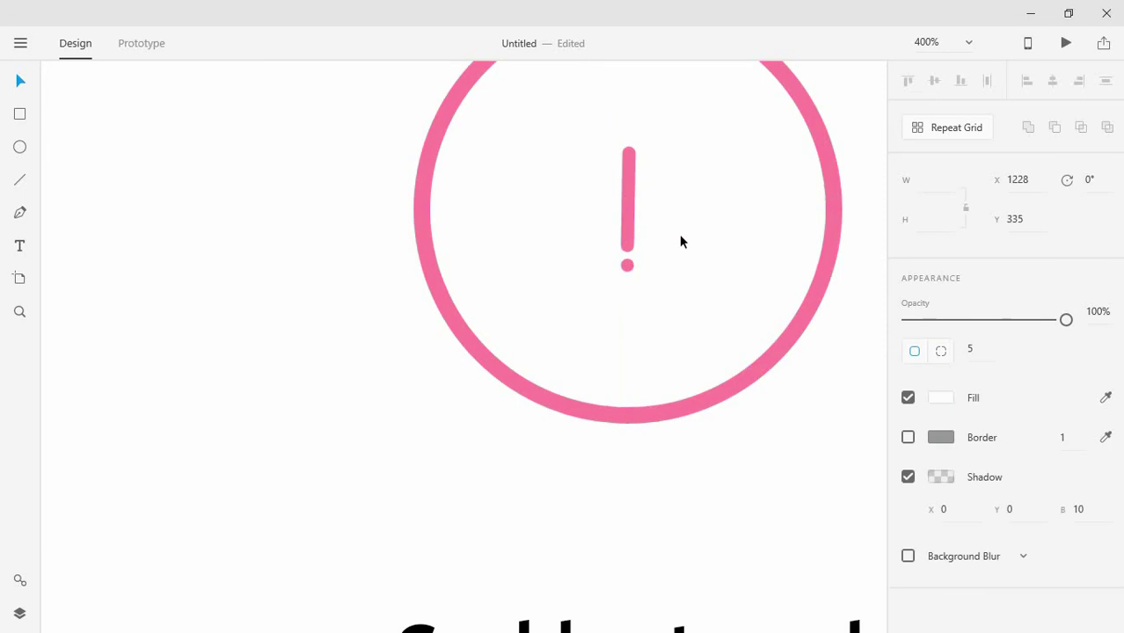
key("ctrl+1")
left_click(681, 242)
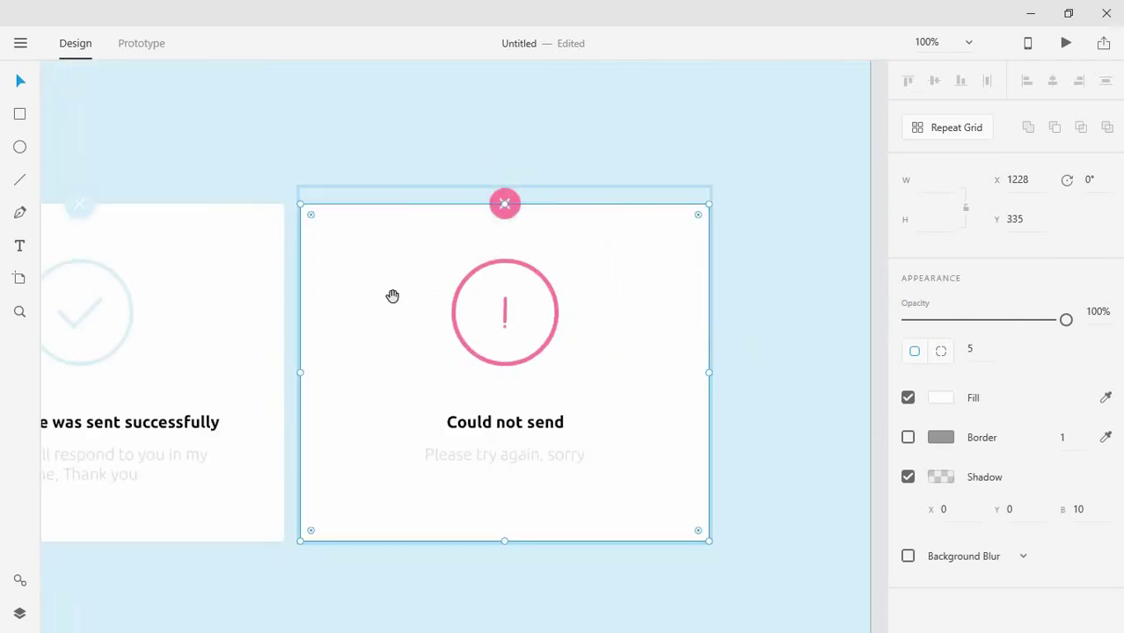
Step: Marquee-select the success and error cards and group them together
mouse_move(392, 296)
left_mouse_down()
mouse_move(530, 238)
mouse_move(598, 231)
left_mouse_up()
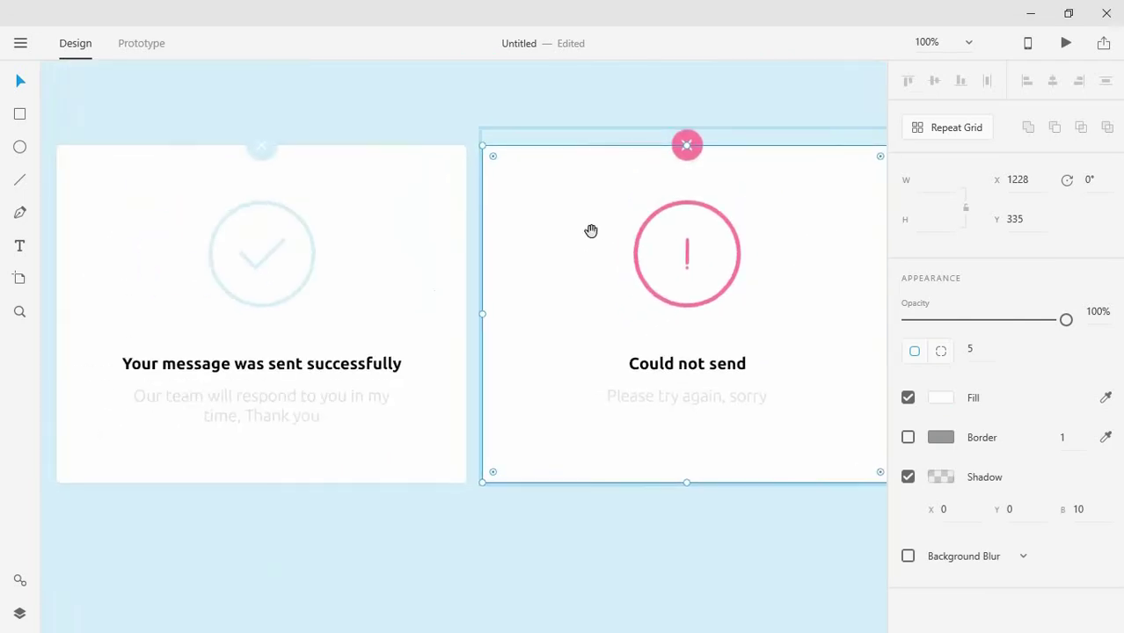
left_click(628, 124)
scroll(727, 138, "right", 3)
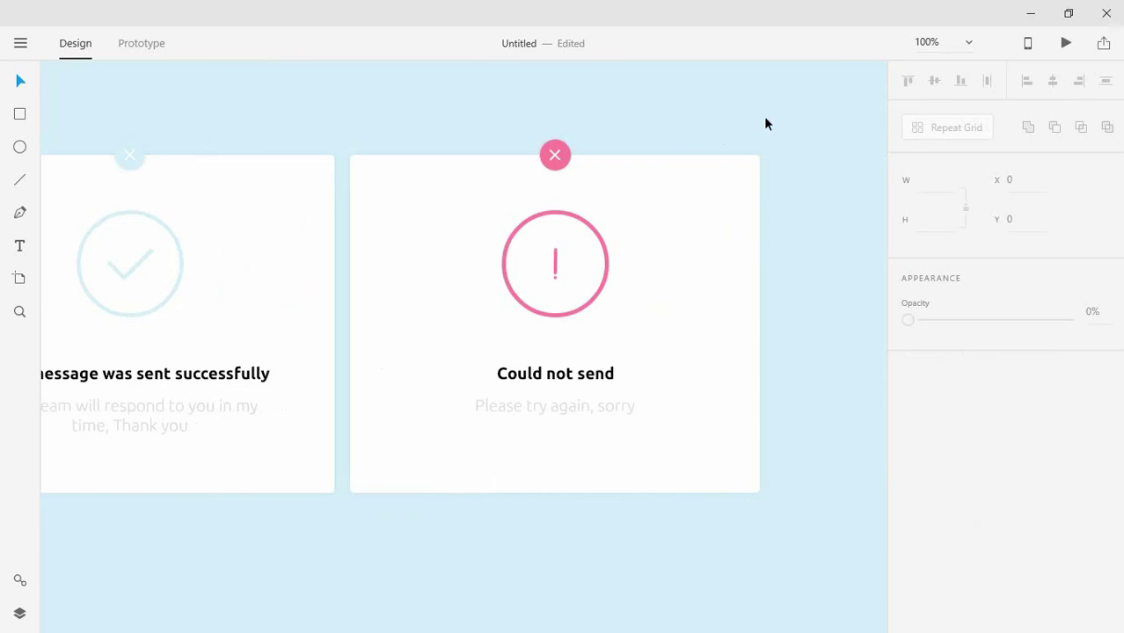
left_click_drag(765, 124, 44, 545)
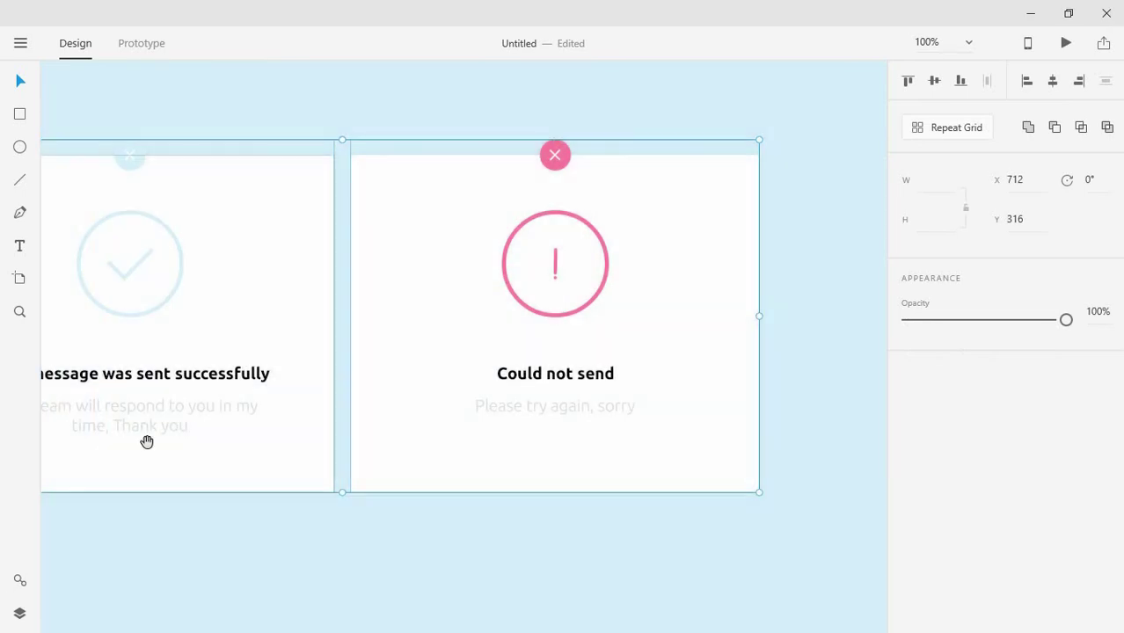
left_click_drag(286, 334, 518, 277)
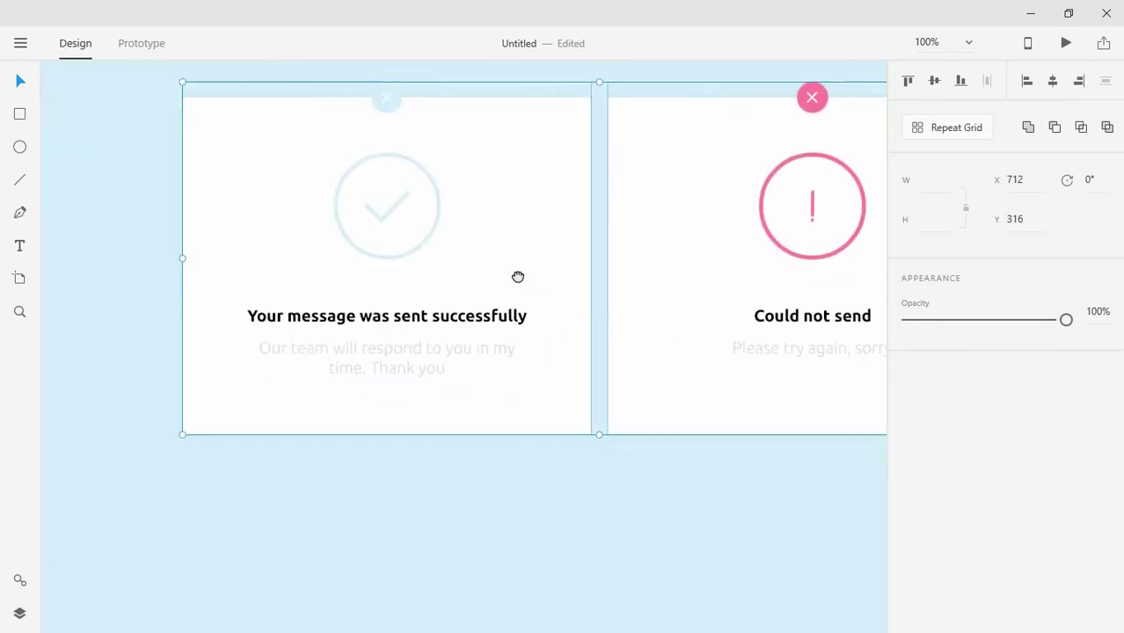
right_click(477, 276)
left_click(533, 269)
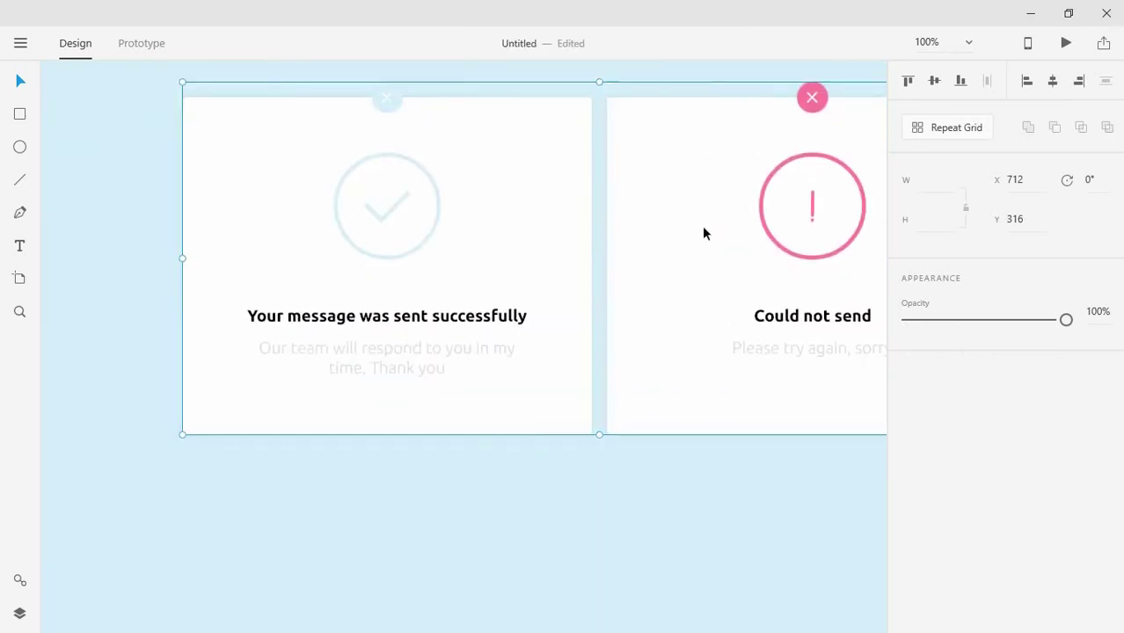
Step: Align the card group vertically and horizontally, then start the Desktop Preview
left_click(941, 81)
left_click(1053, 81)
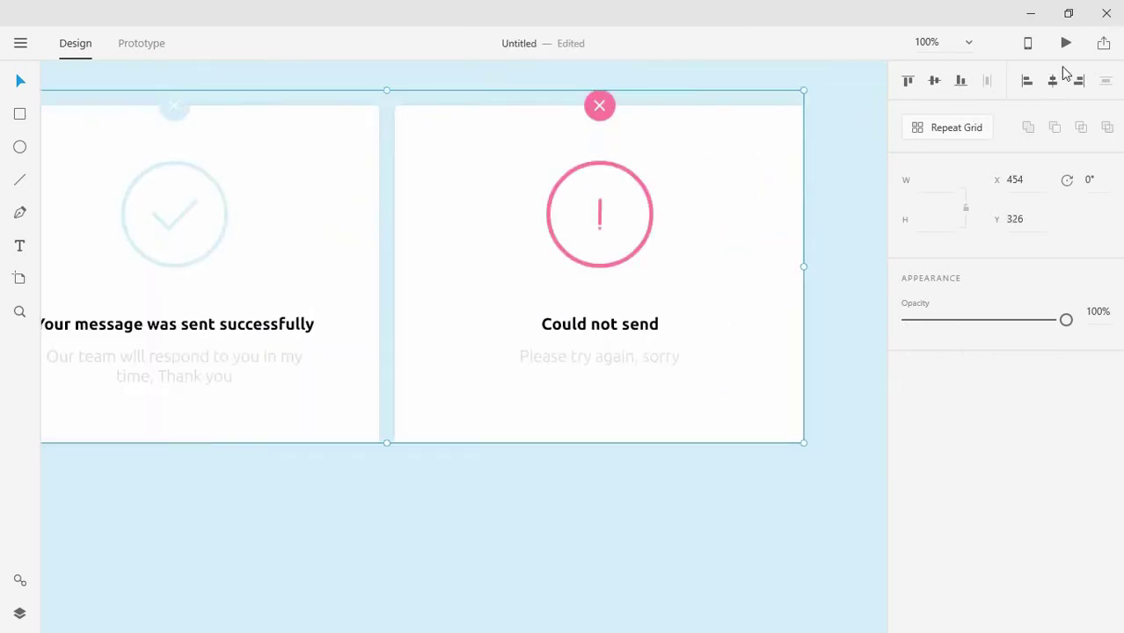
left_click(1066, 44)
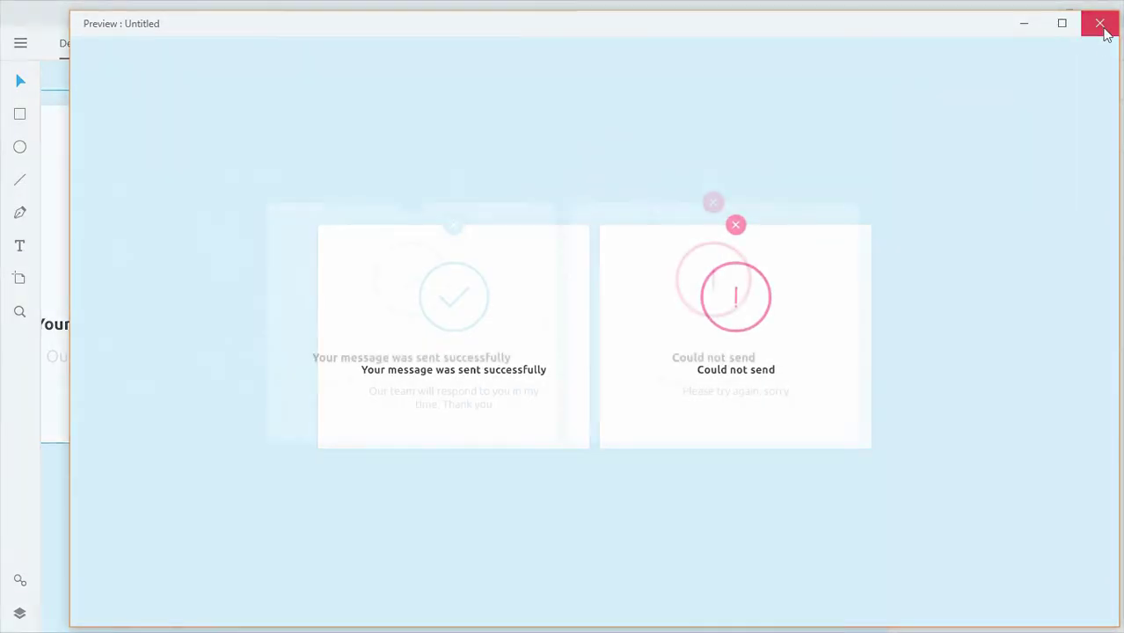
Step: Close the Preview window to return to the design canvas
left_click(1100, 24)
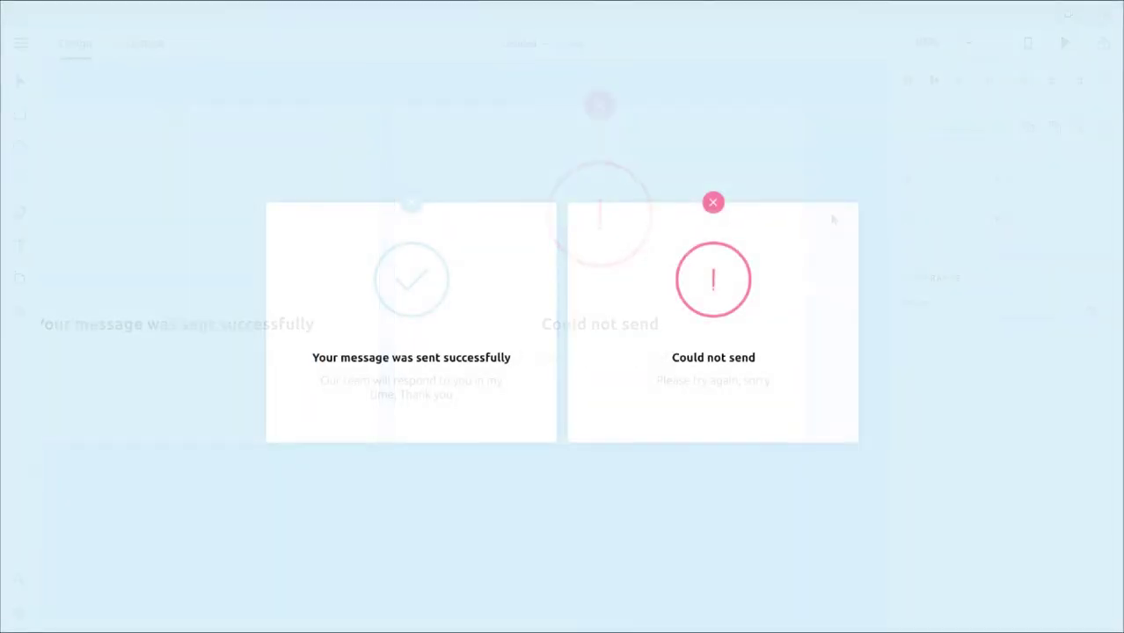